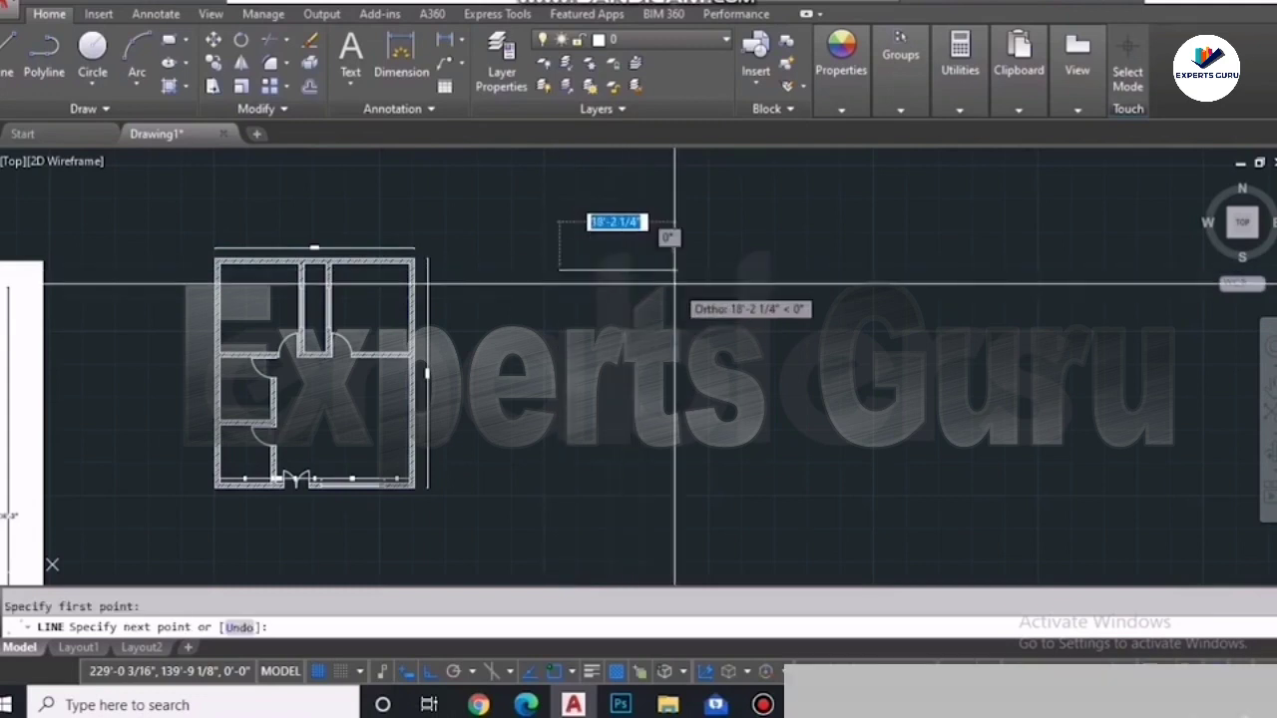
Step: Finish the bed outline as a closed square with 6' sides
{"action": "type", "text": "6"}
{"action": "key", "text": "Return"}
{"action": "type", "text": "6"}
{"action": "key", "text": "Return"}
{"action": "type", "text": "6"}
{"action": "key", "text": "Return"}
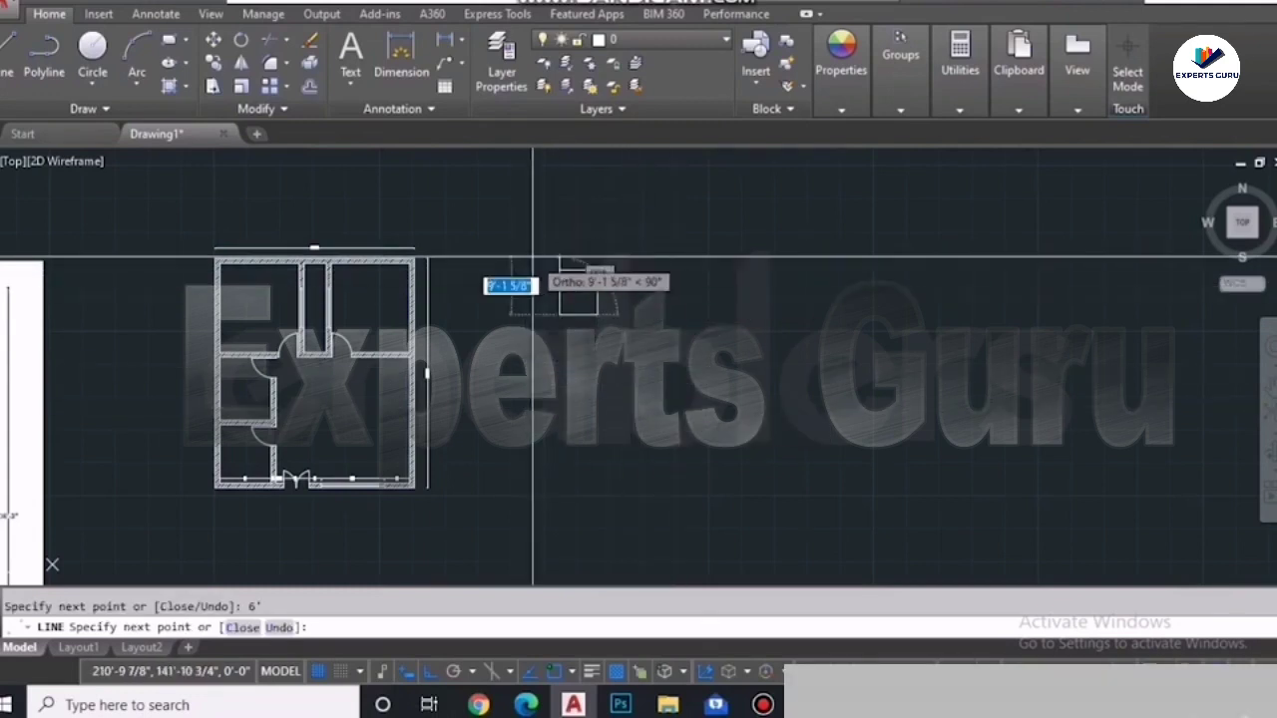
{"action": "type", "text": "c"}
{"action": "key", "text": "Return"}
{"action": "scroll", "coordinate": [560, 270], "scroll_direction": "up", "scroll_amount": 5}
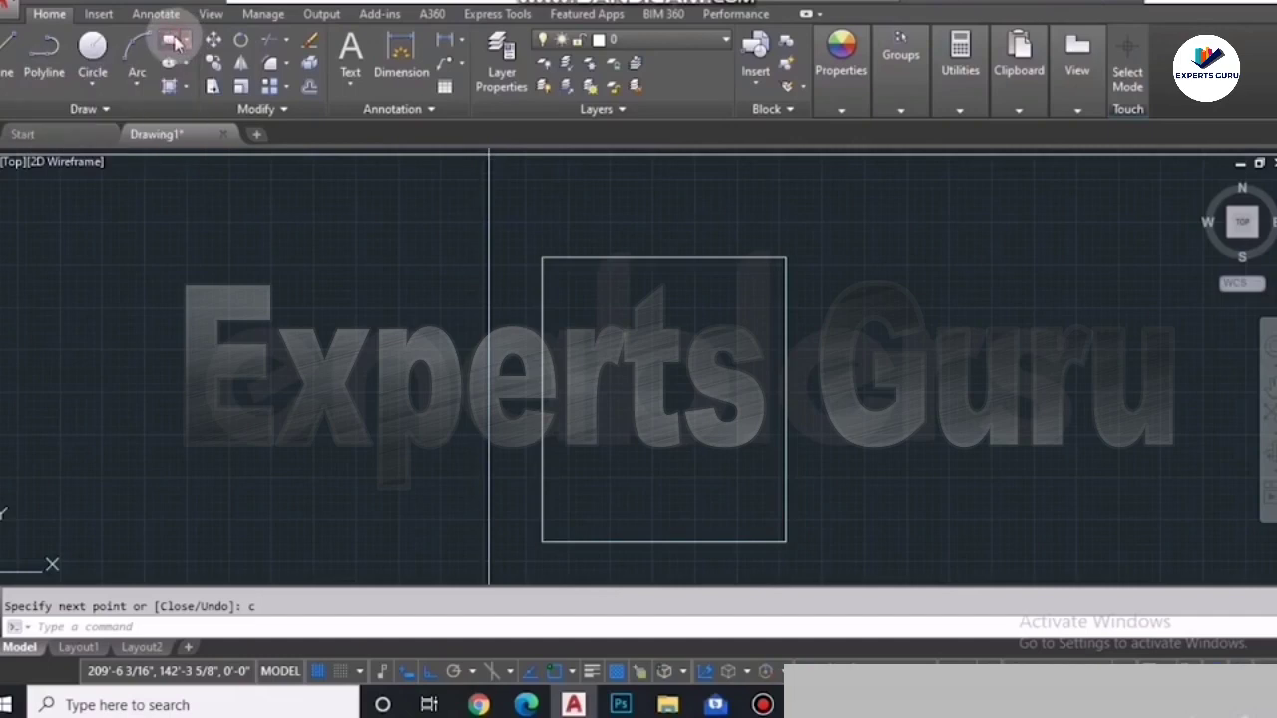
Step: Draw a 2' × 18" rectangle at the bed's top-right corner
{"action": "left_click", "coordinate": [178, 42]}
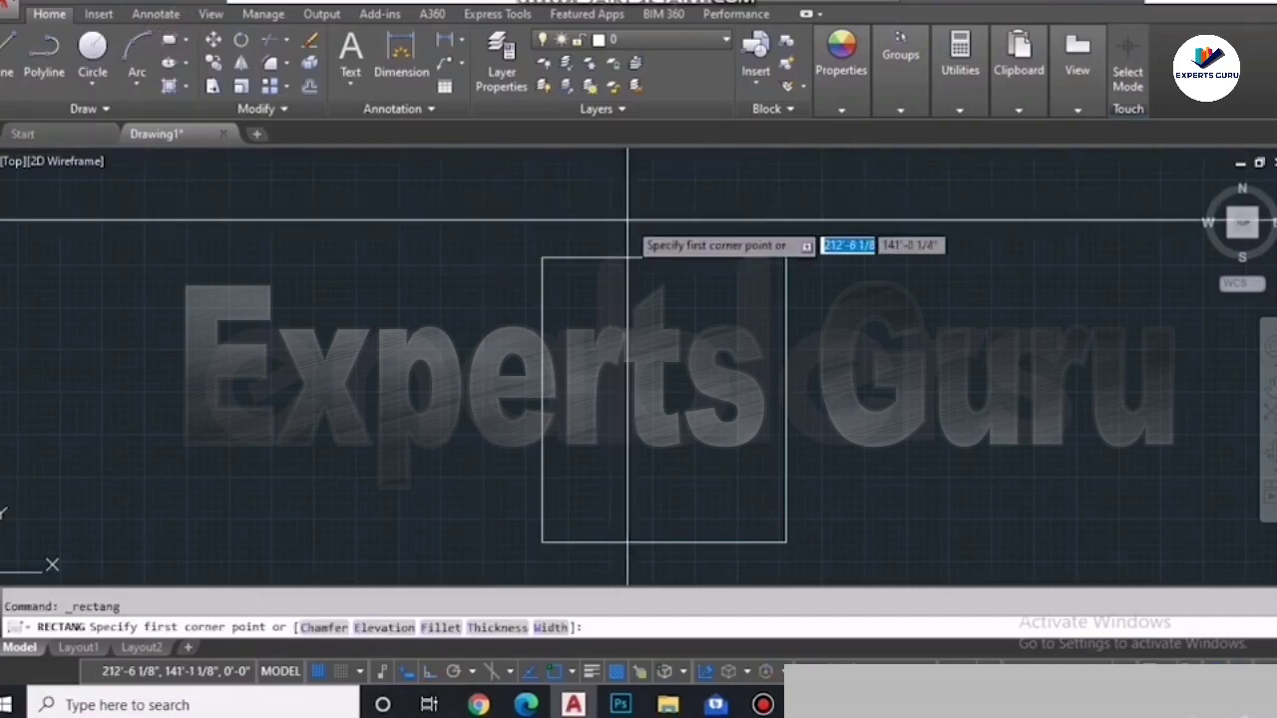
{"action": "left_click", "coordinate": [805, 259]}
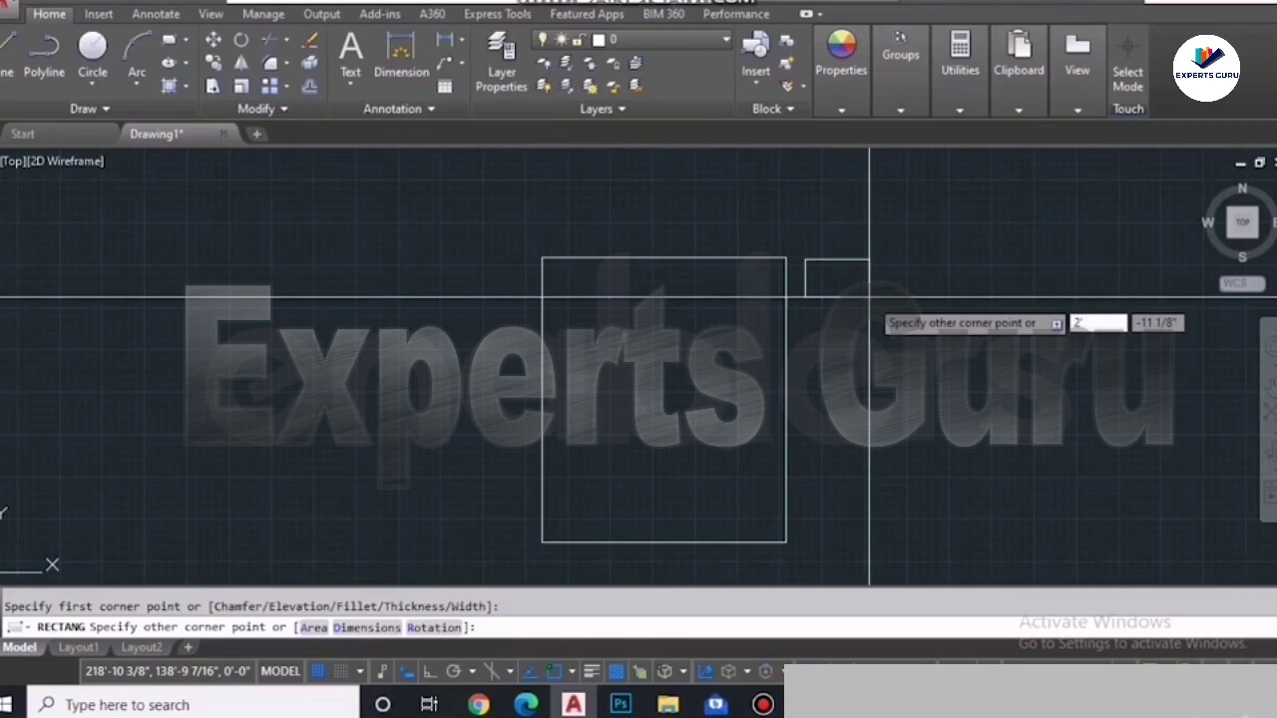
{"action": "key", "text": "Tab"}
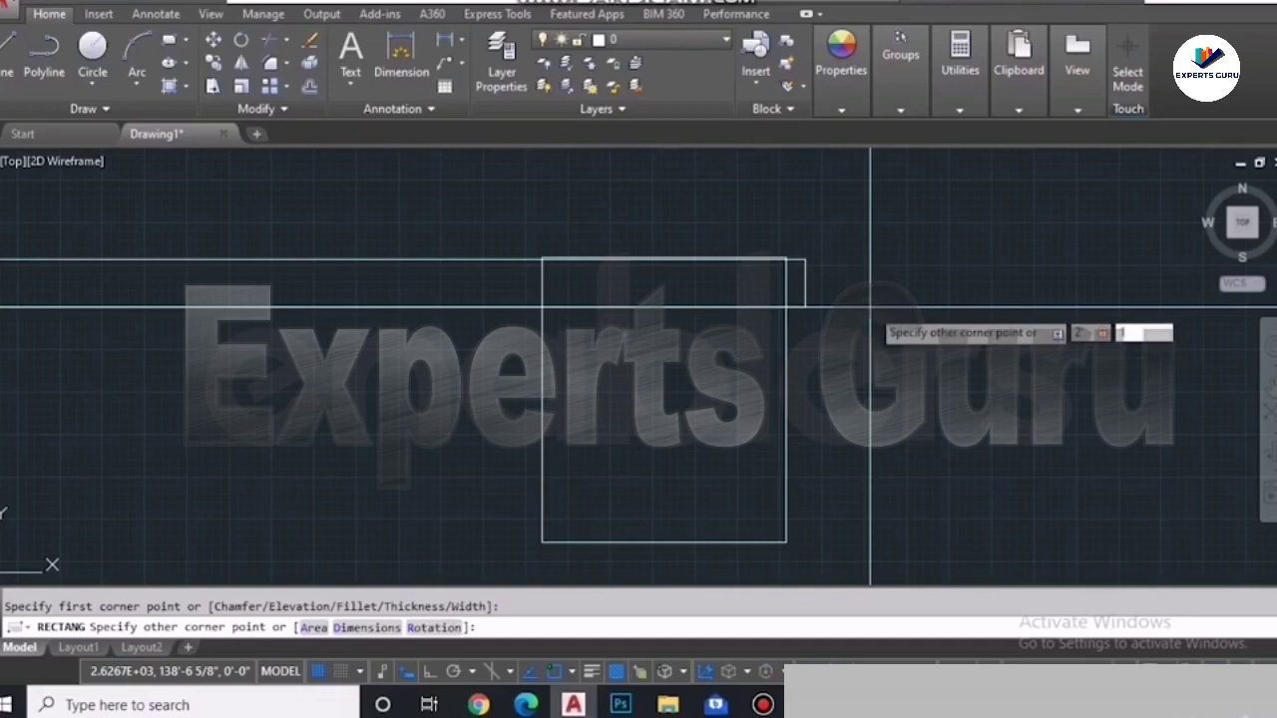
{"action": "type", "text": "18"}
{"action": "key", "text": "Return"}
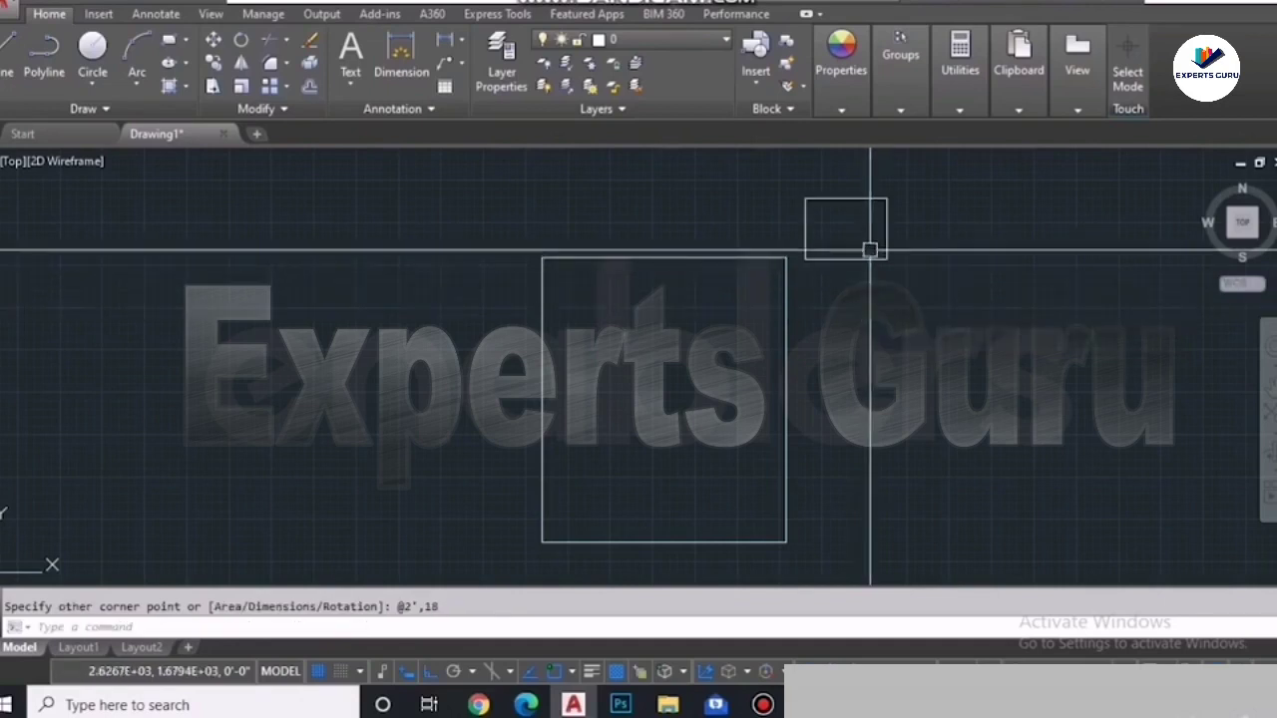
{"action": "left_click", "coordinate": [883, 258]}
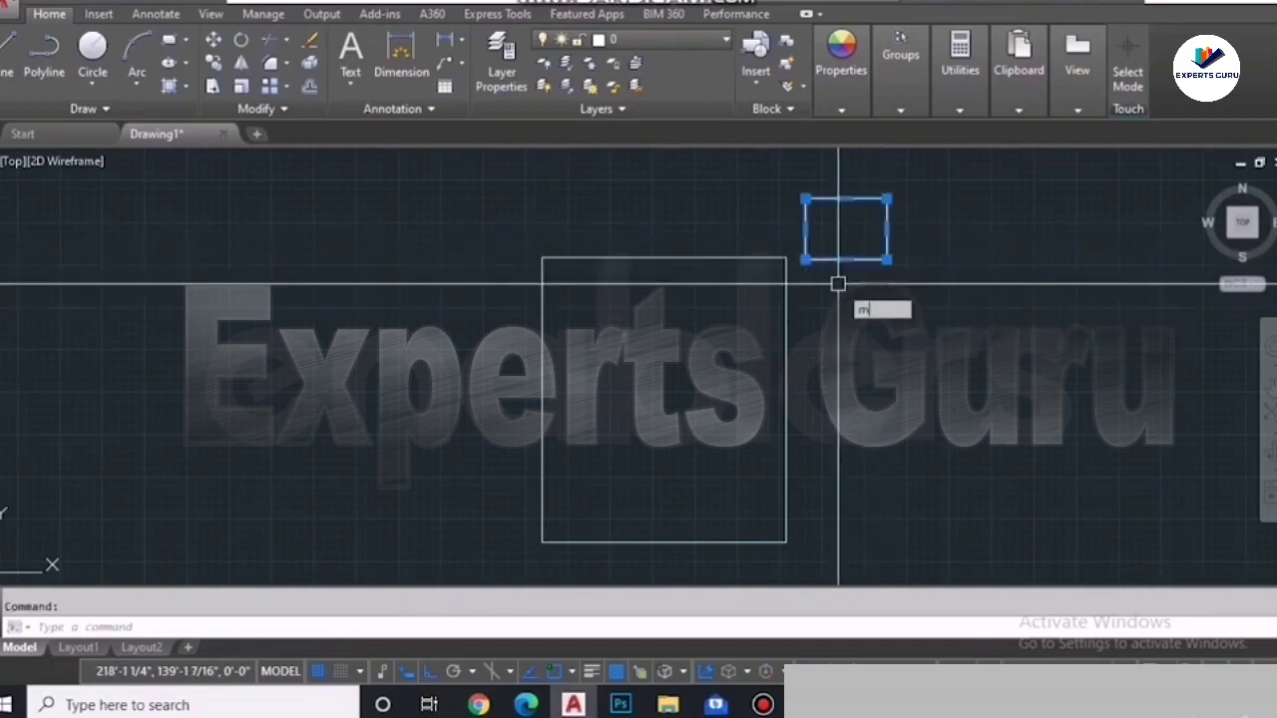
{"action": "key", "text": "Return"}
{"action": "left_click", "coordinate": [816, 238]}
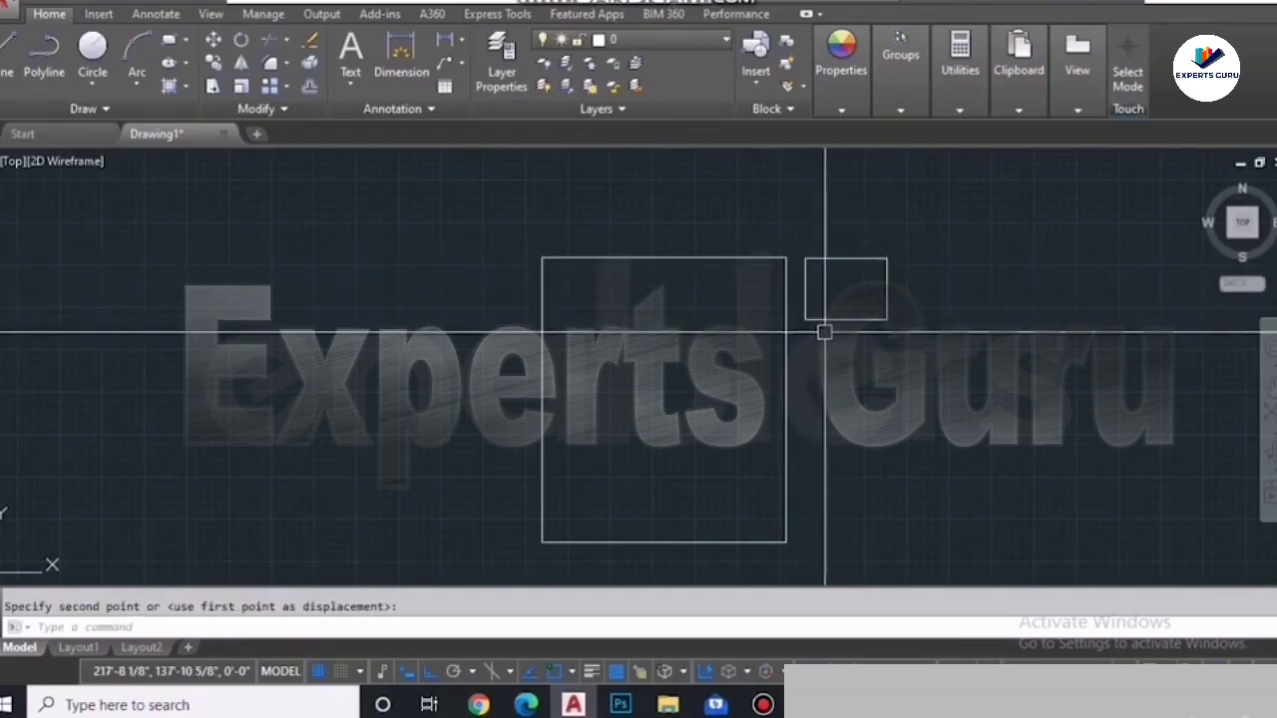
{"action": "key", "text": "Escape"}
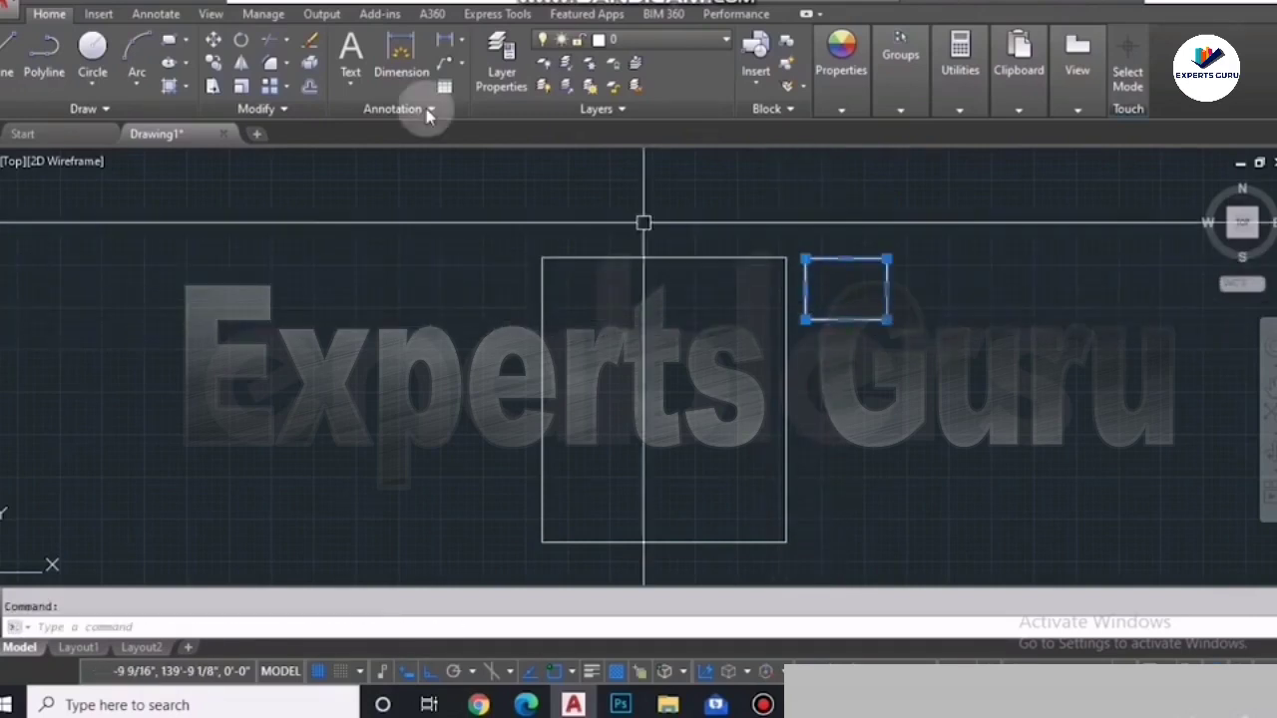
Step: Copy the small rectangle to the bed's top-left side
{"action": "left_click", "coordinate": [215, 62]}
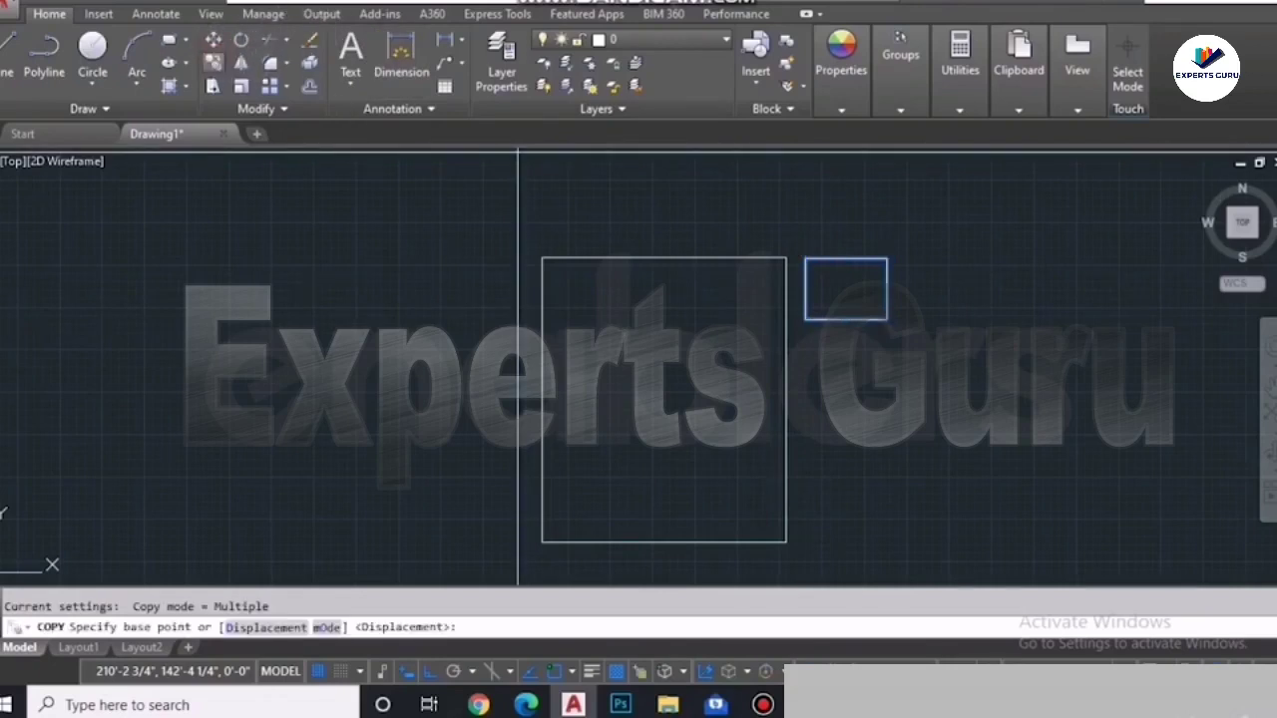
{"action": "left_click", "coordinate": [878, 320]}
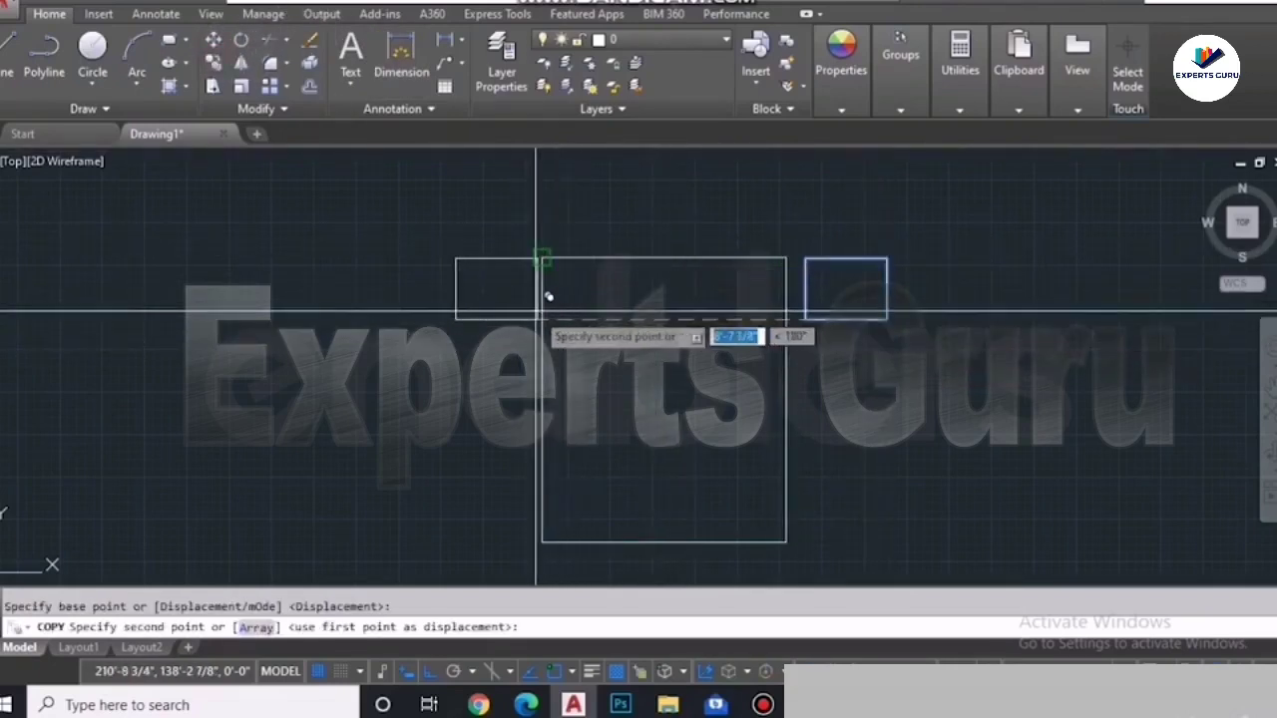
{"action": "left_click", "coordinate": [525, 319]}
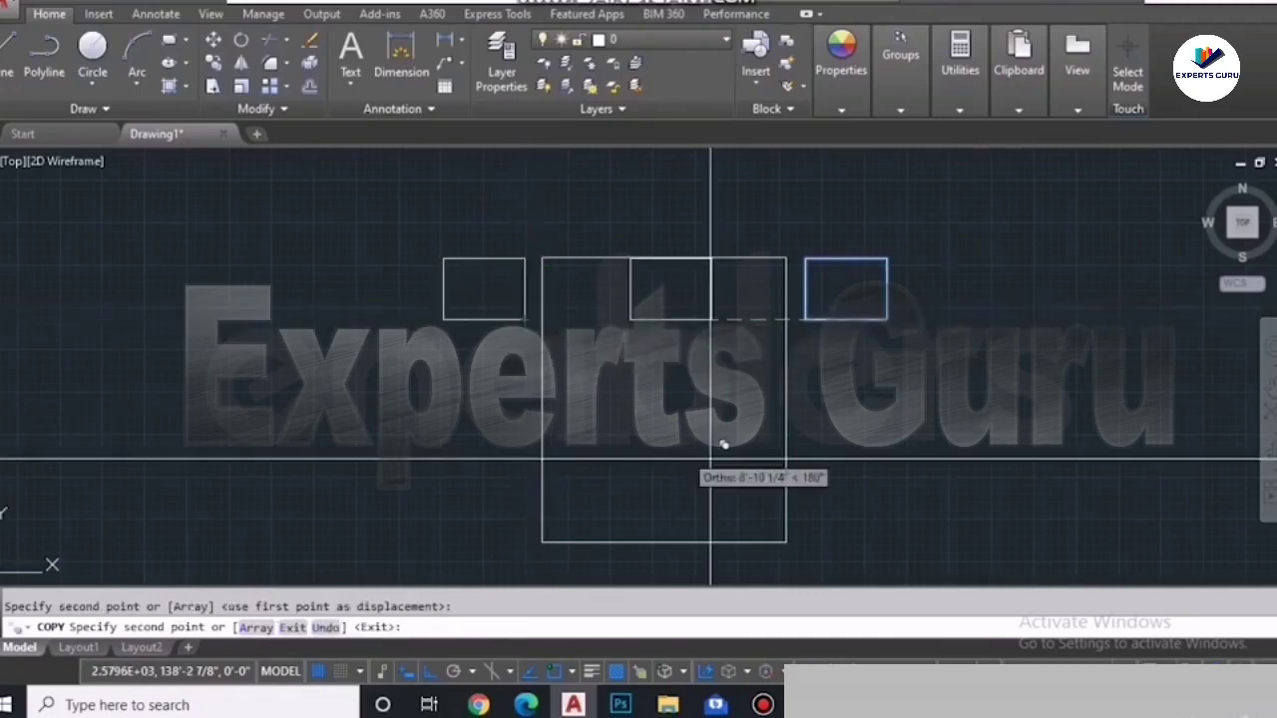
{"action": "key", "text": "Escape"}
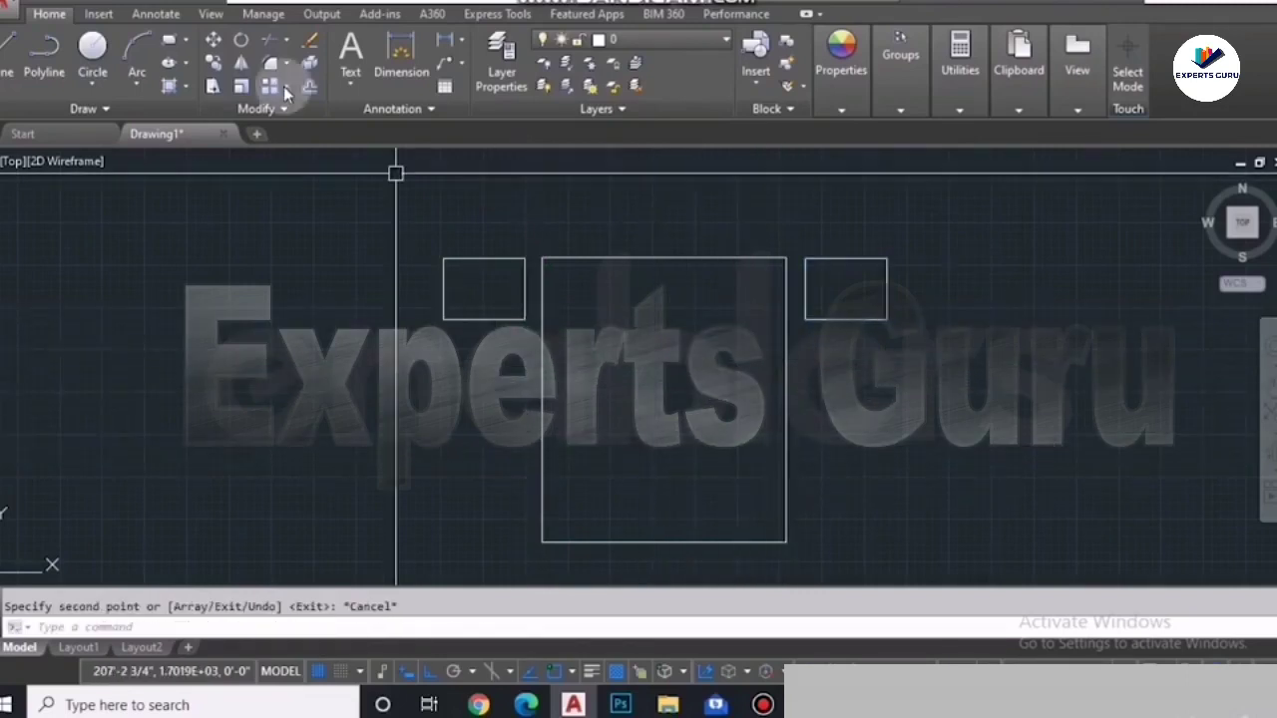
Step: Draw a pillow rectangle at the bed's head and nudge it just inside the edge
{"action": "left_click", "coordinate": [171, 40]}
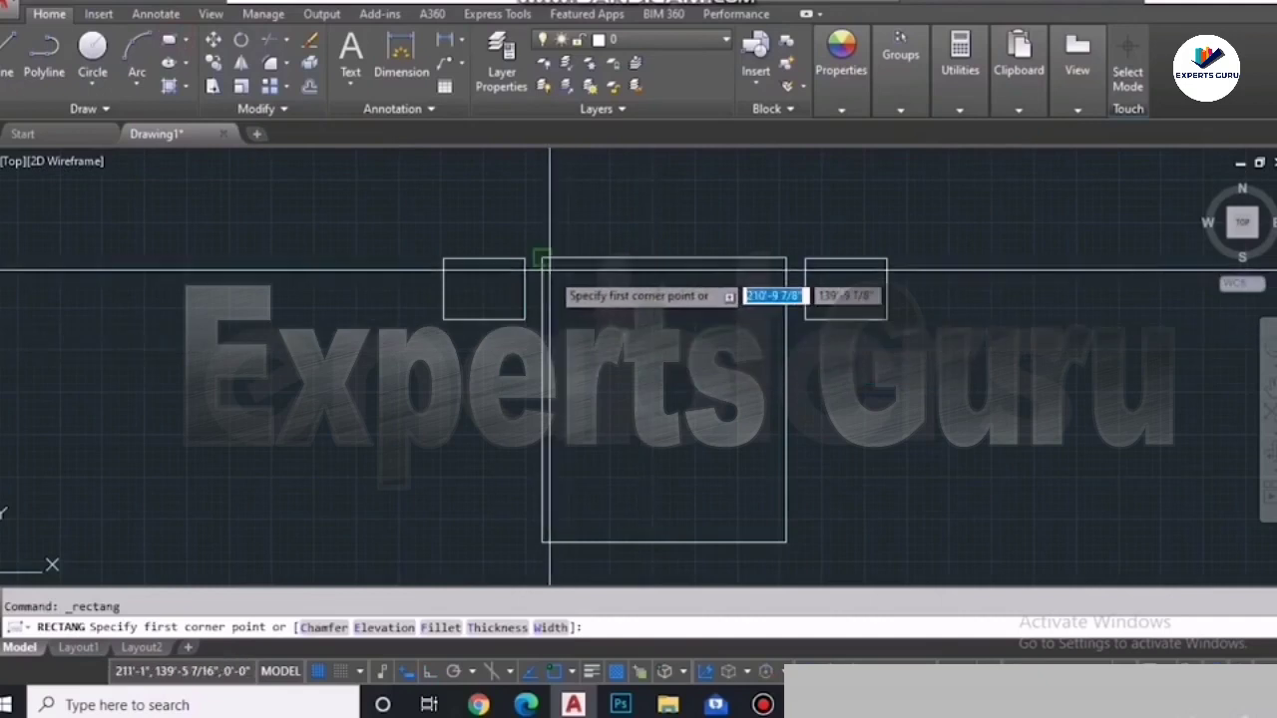
{"action": "left_click", "coordinate": [644, 319]}
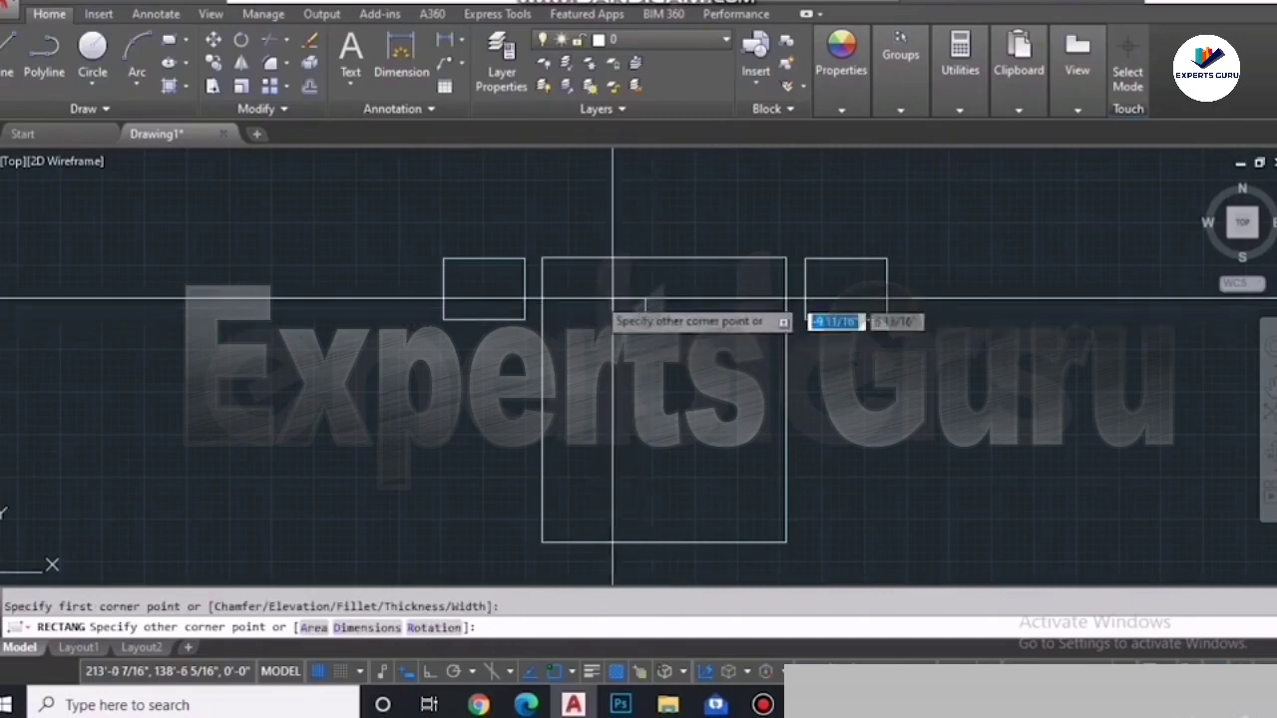
{"action": "left_click", "coordinate": [542, 268]}
{"action": "left_click", "coordinate": [650, 302]}
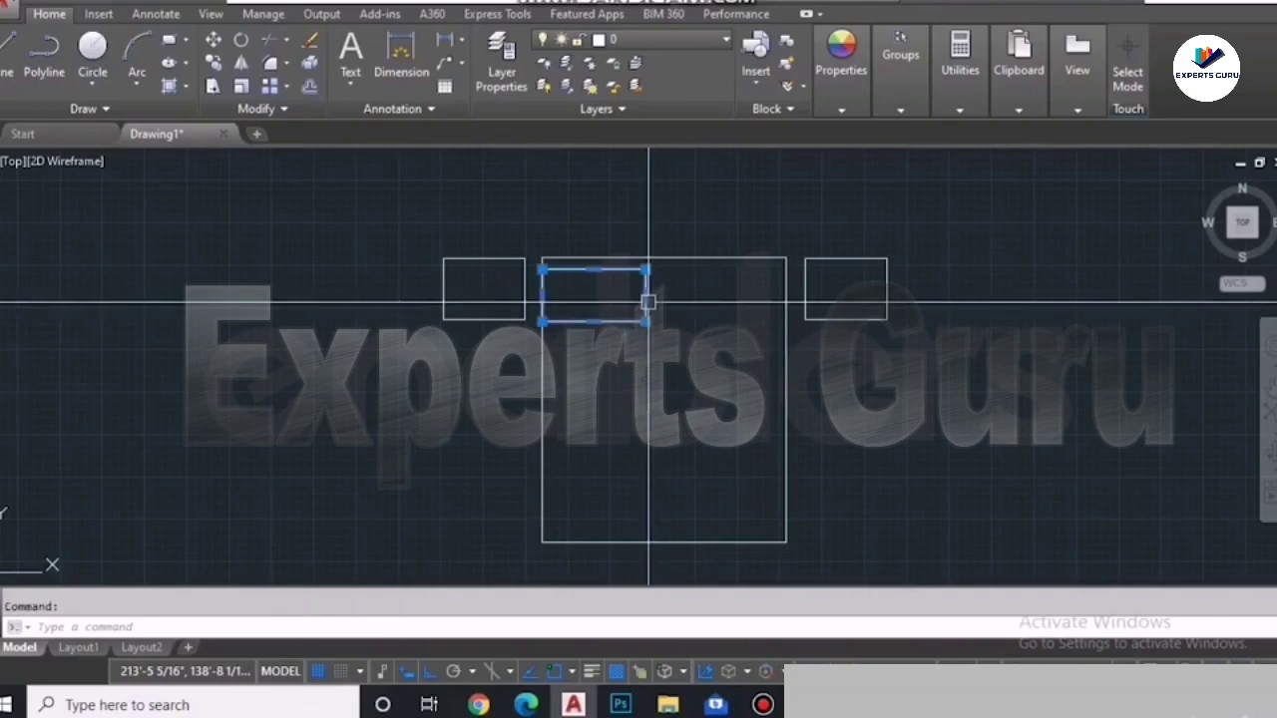
{"action": "type", "text": "m"}
{"action": "key", "text": "Return"}
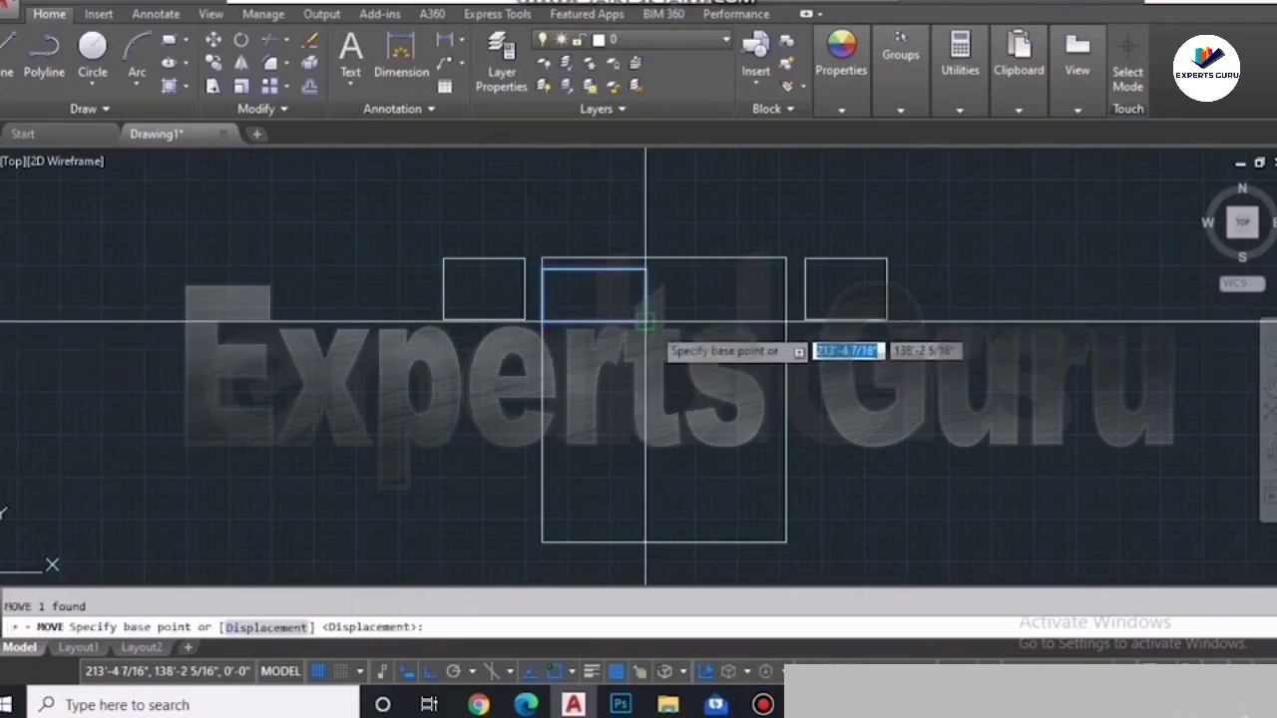
{"action": "left_click", "coordinate": [649, 322]}
{"action": "left_click", "coordinate": [658, 319]}
Step: Copy the pillow to sit beside the first one
{"action": "left_click", "coordinate": [212, 63]}
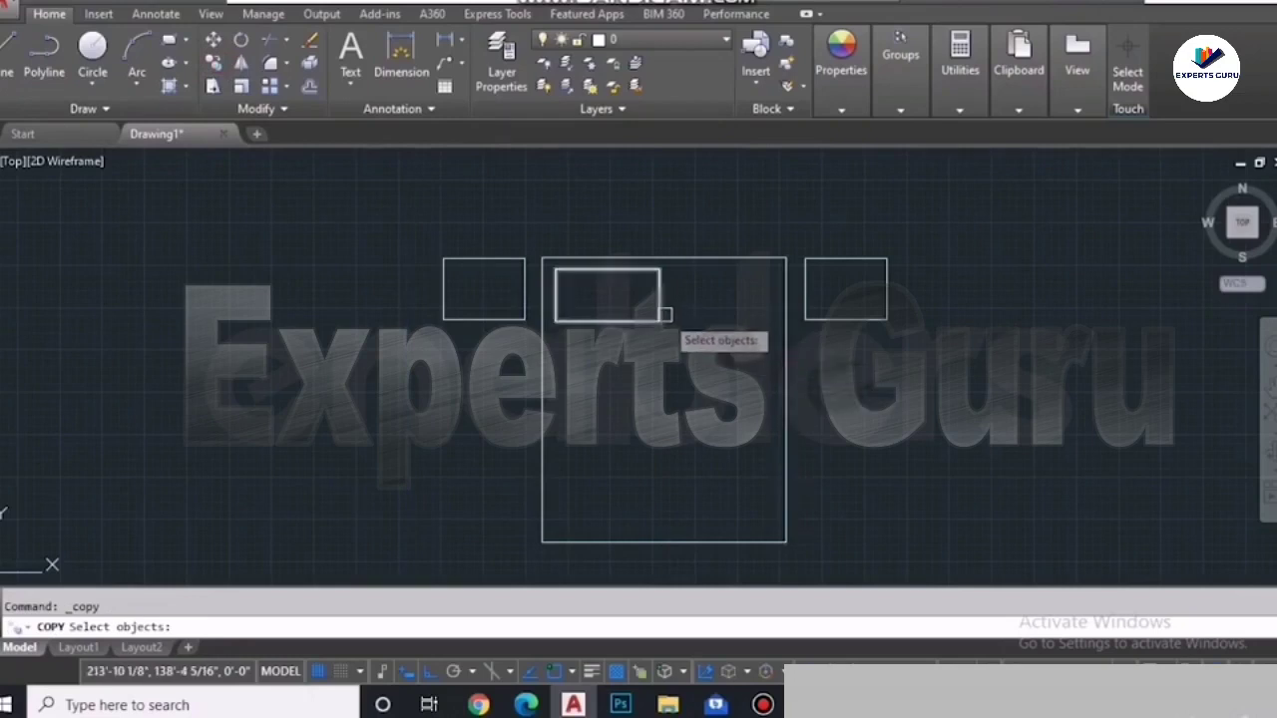
{"action": "key", "text": "Return"}
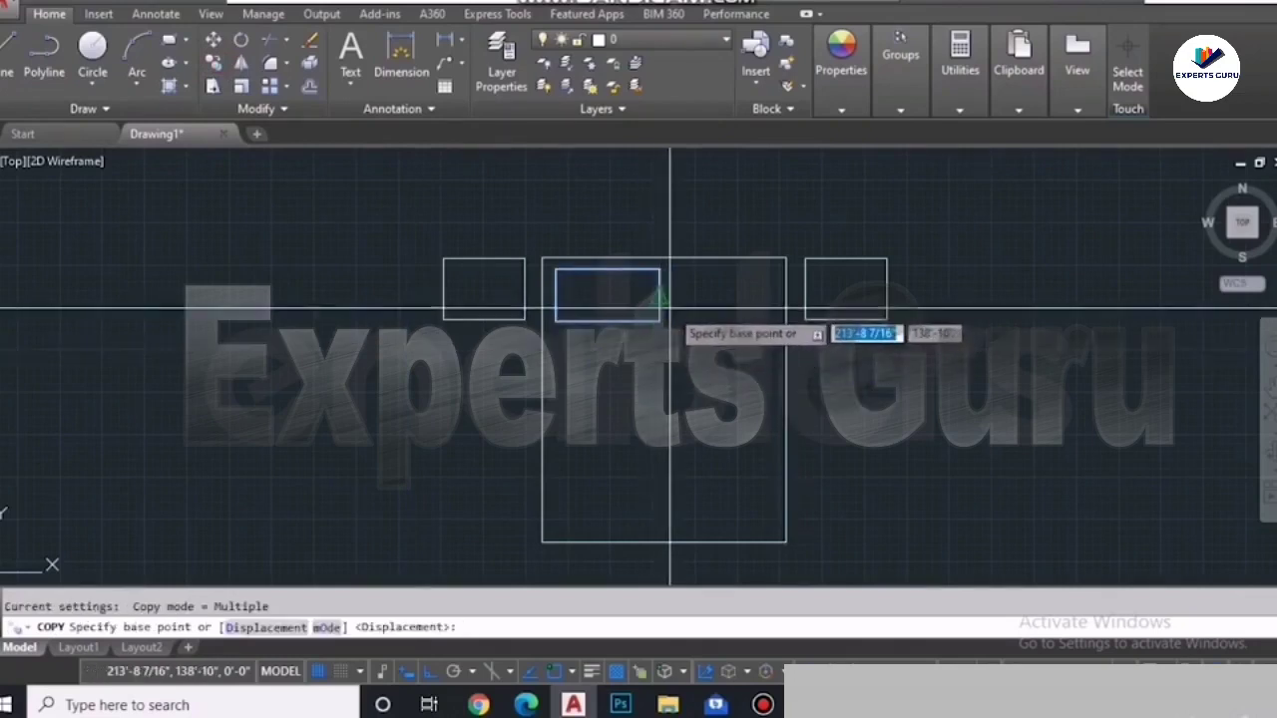
{"action": "left_click", "coordinate": [658, 321]}
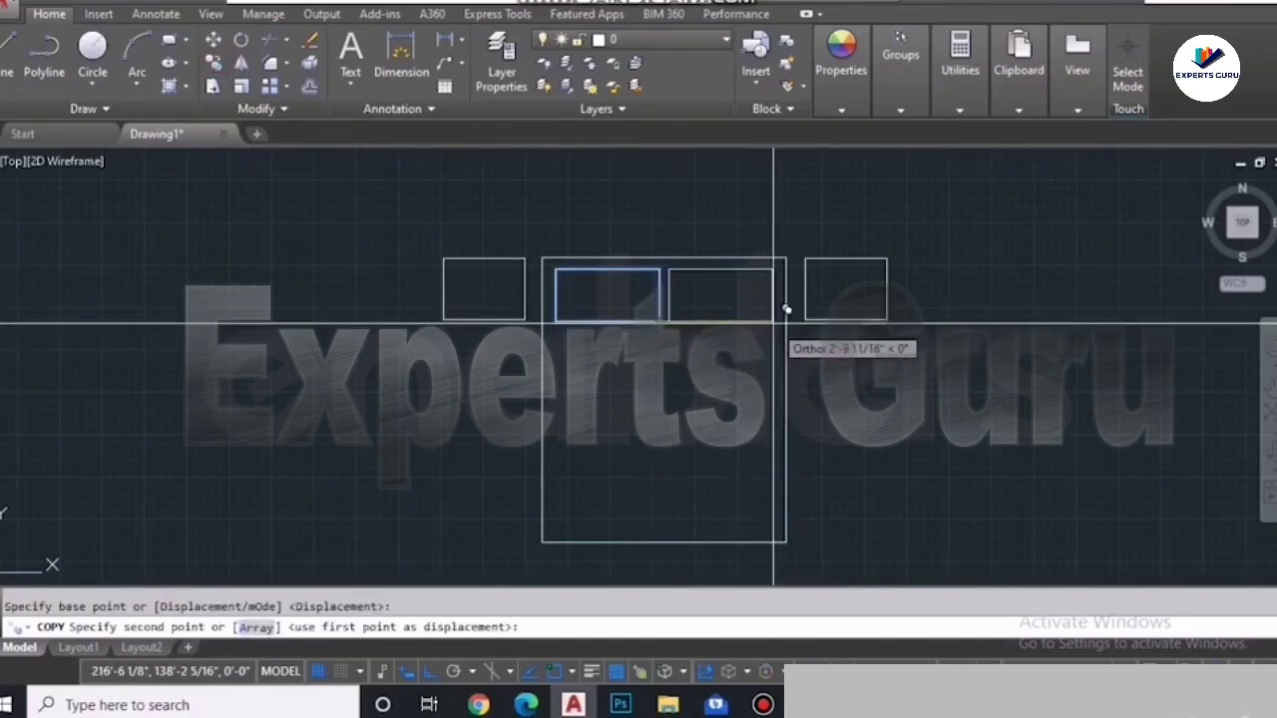
{"action": "left_click", "coordinate": [676, 456]}
{"action": "key", "text": "Escape"}
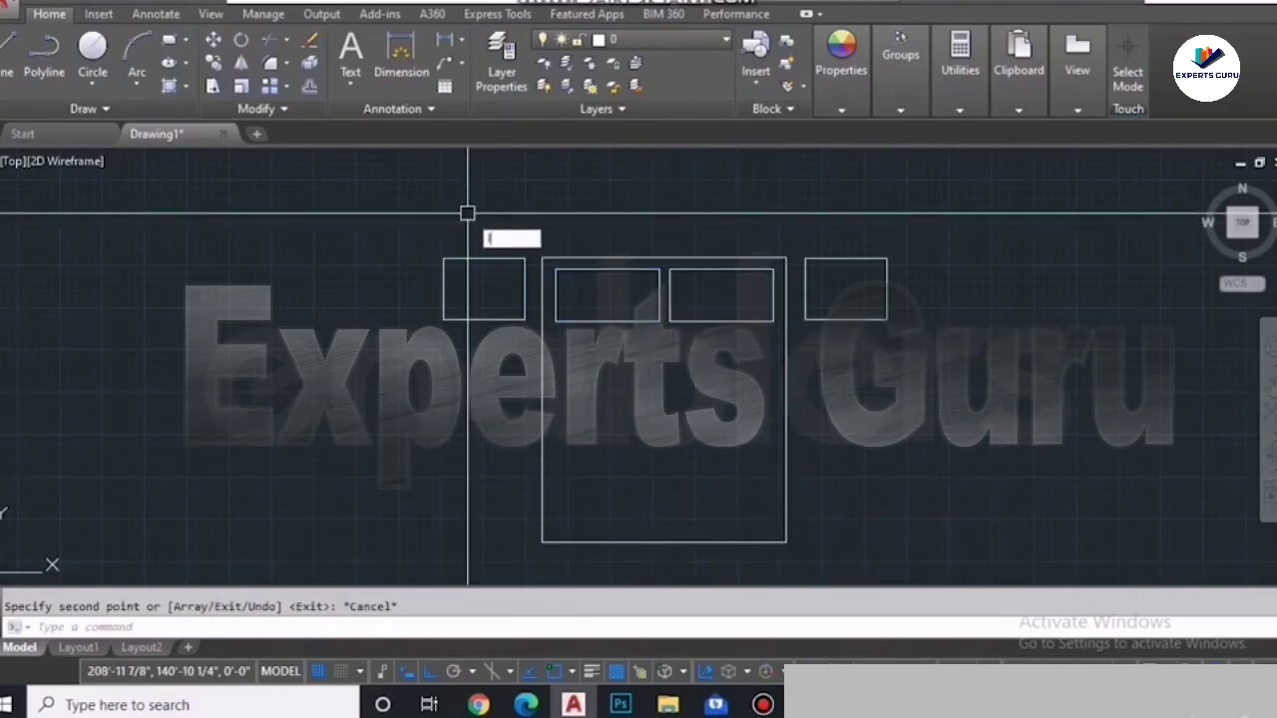
Step: Draw a horizontal blanket line across the bed, then window-select the whole bed
{"action": "type", "text": "l"}
{"action": "key", "text": "Return"}
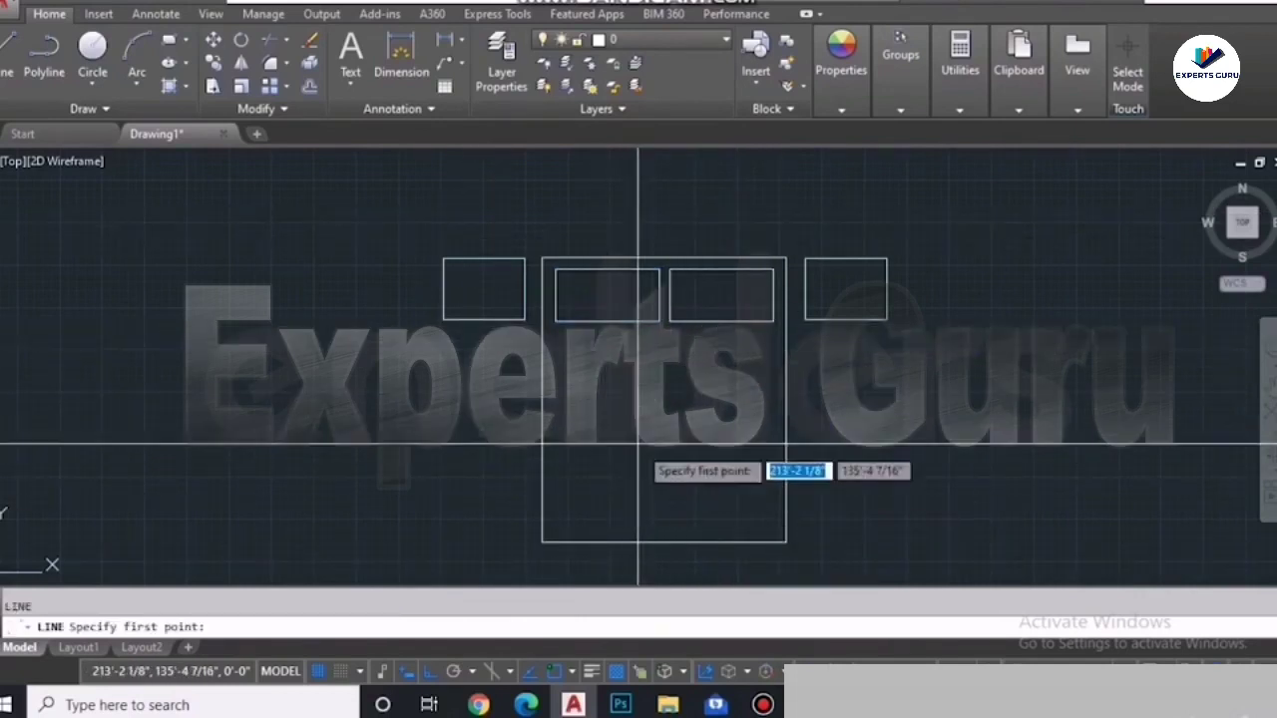
{"action": "left_click", "coordinate": [541, 402]}
{"action": "left_click", "coordinate": [786, 402]}
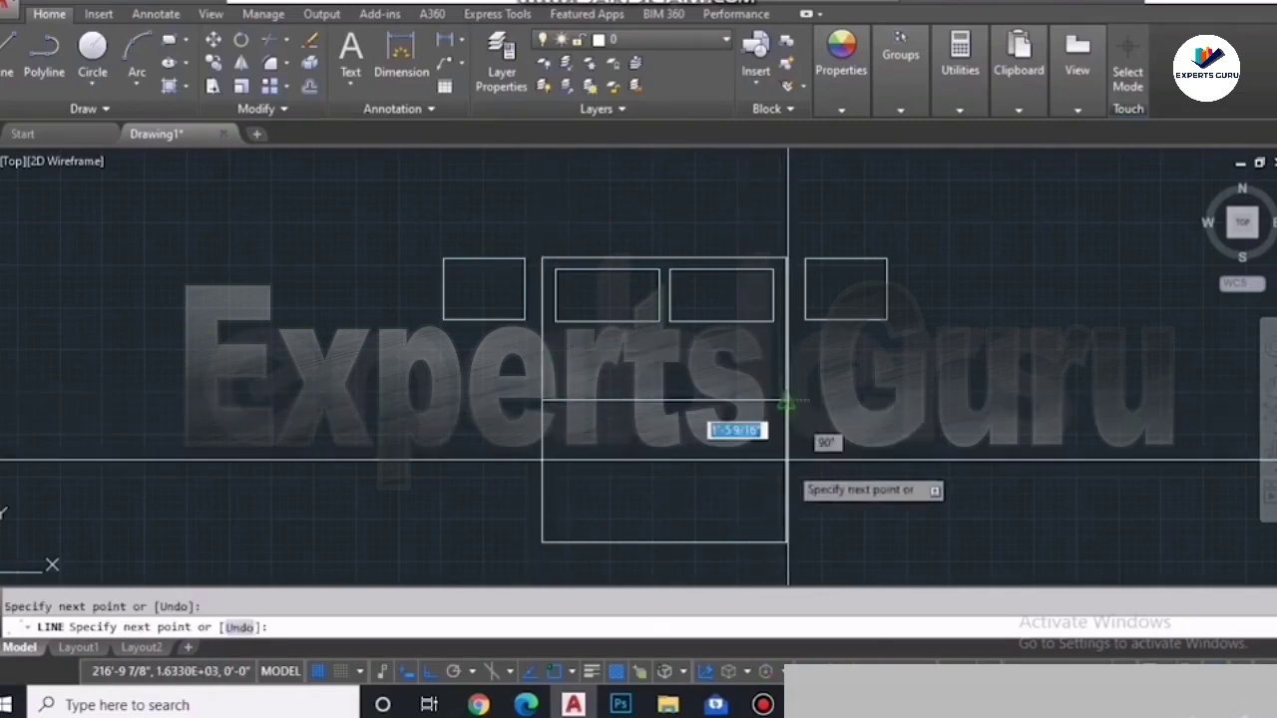
{"action": "key", "text": "Return"}
{"action": "scroll", "coordinate": [983, 491], "scroll_direction": "down", "scroll_amount": 2}
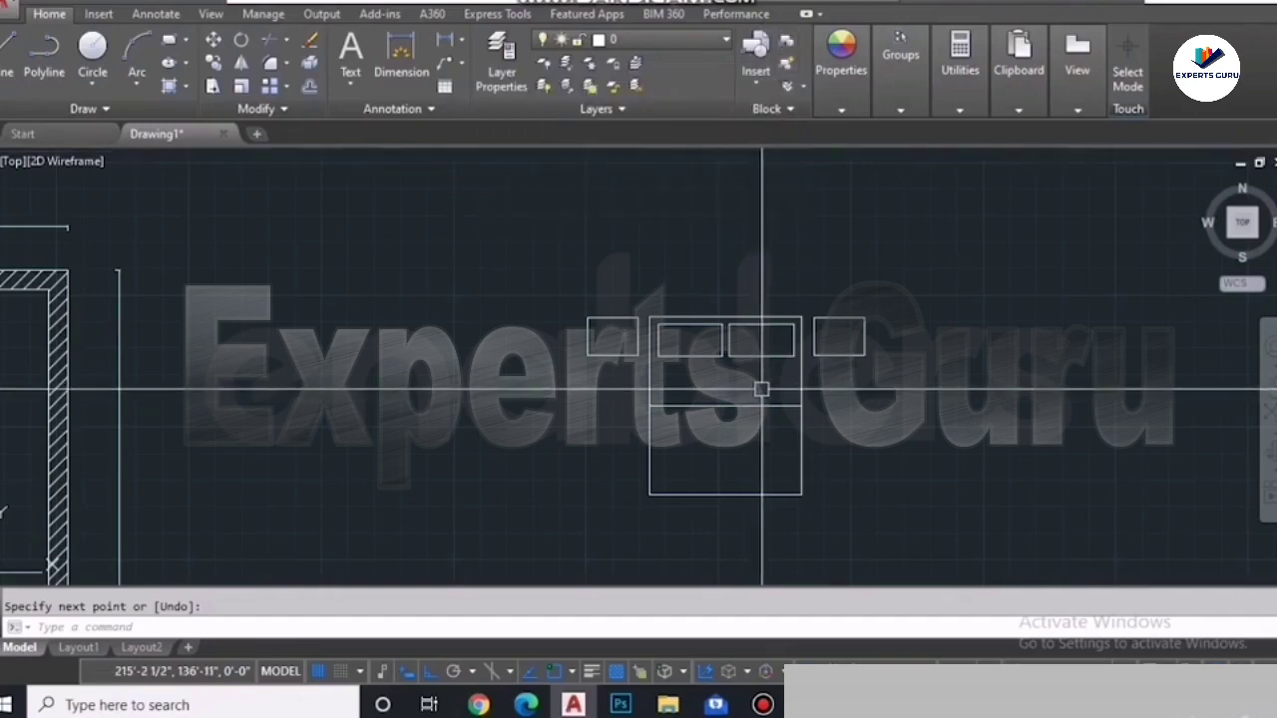
{"action": "left_click", "coordinate": [909, 264]}
{"action": "left_click", "coordinate": [579, 509]}
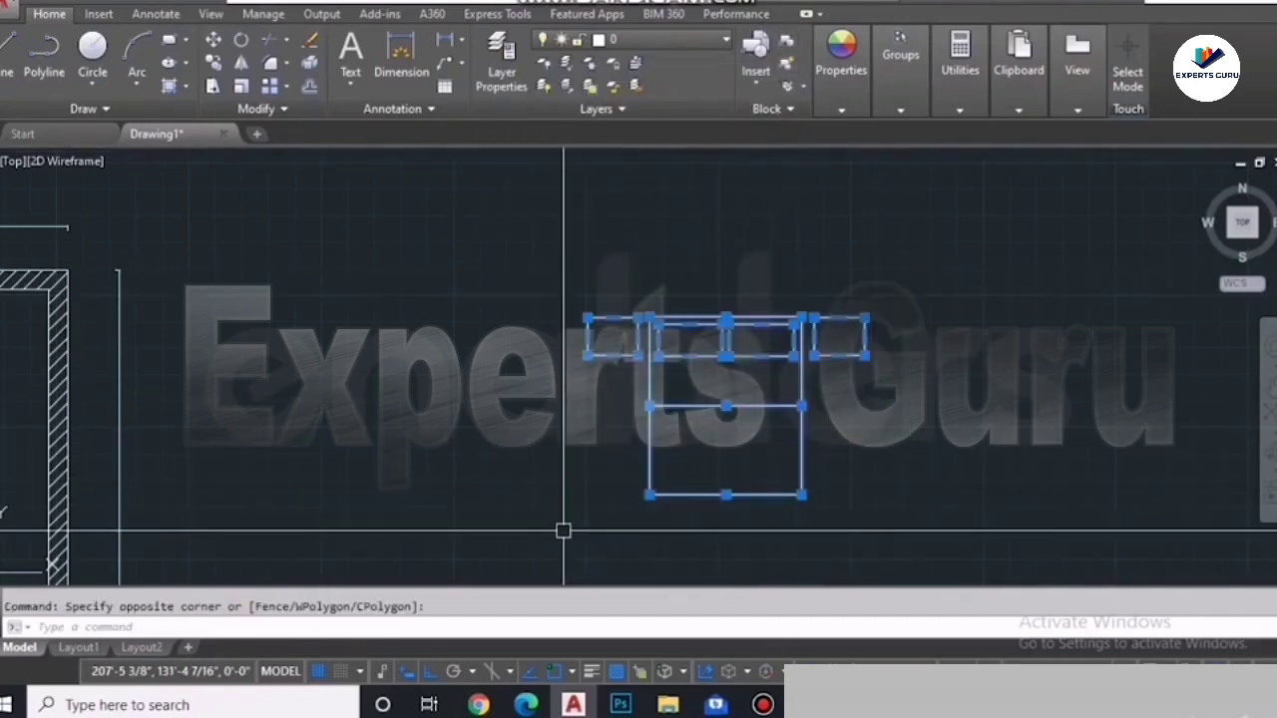
Step: Save the bed as block 'bed' with its base point at the upper-left corner, redefining the old block
{"action": "left_click", "coordinate": [785, 44]}
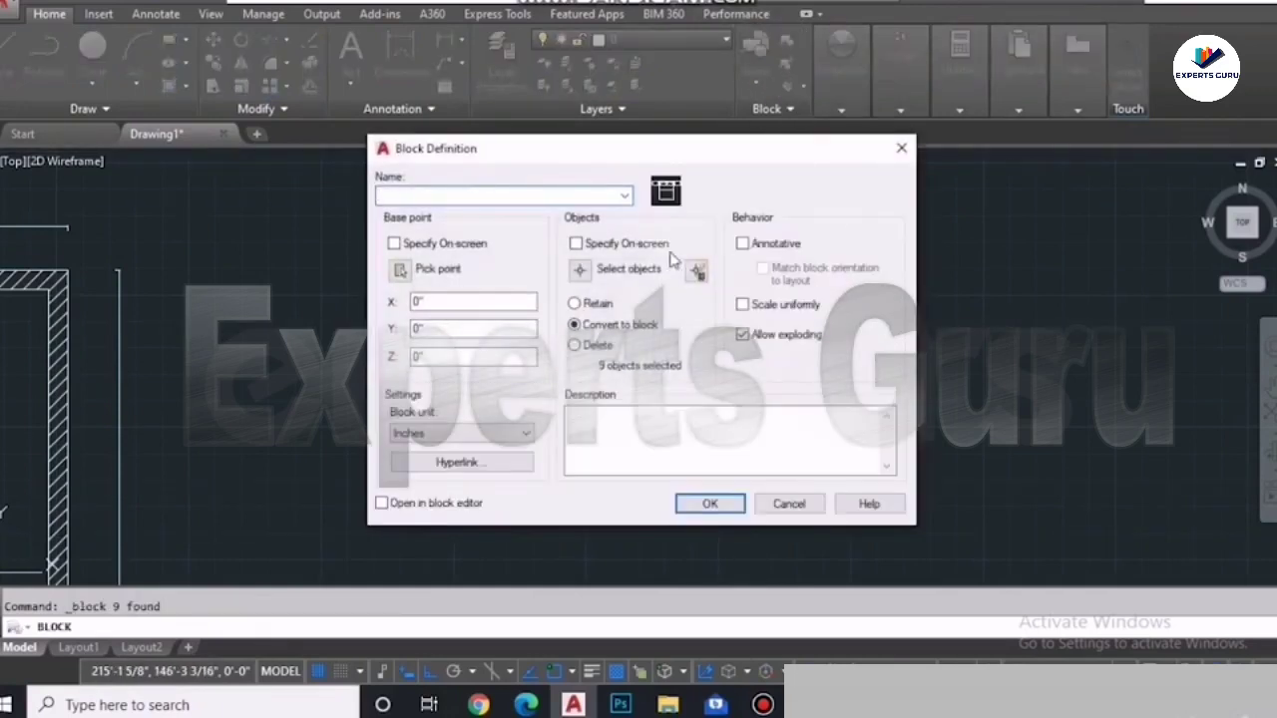
{"action": "type", "text": "bed"}
{"action": "left_click", "coordinate": [395, 244]}
{"action": "left_click", "coordinate": [395, 244]}
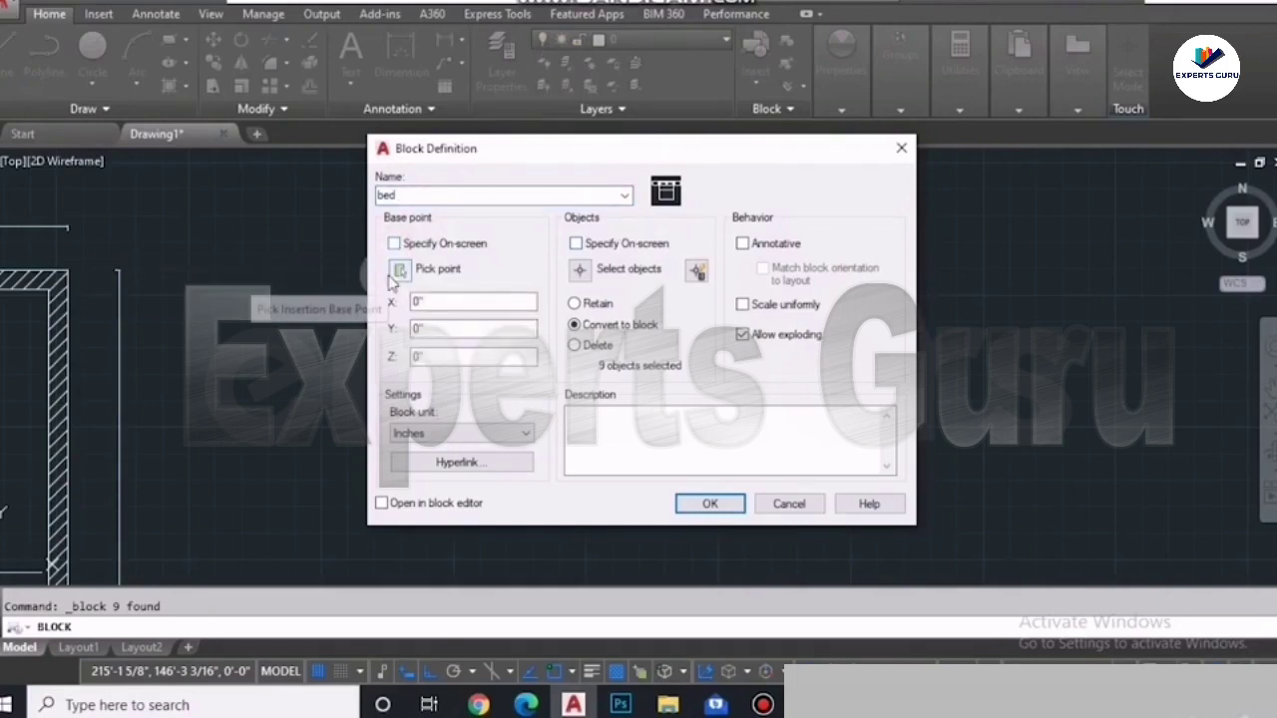
{"action": "left_click", "coordinate": [399, 270]}
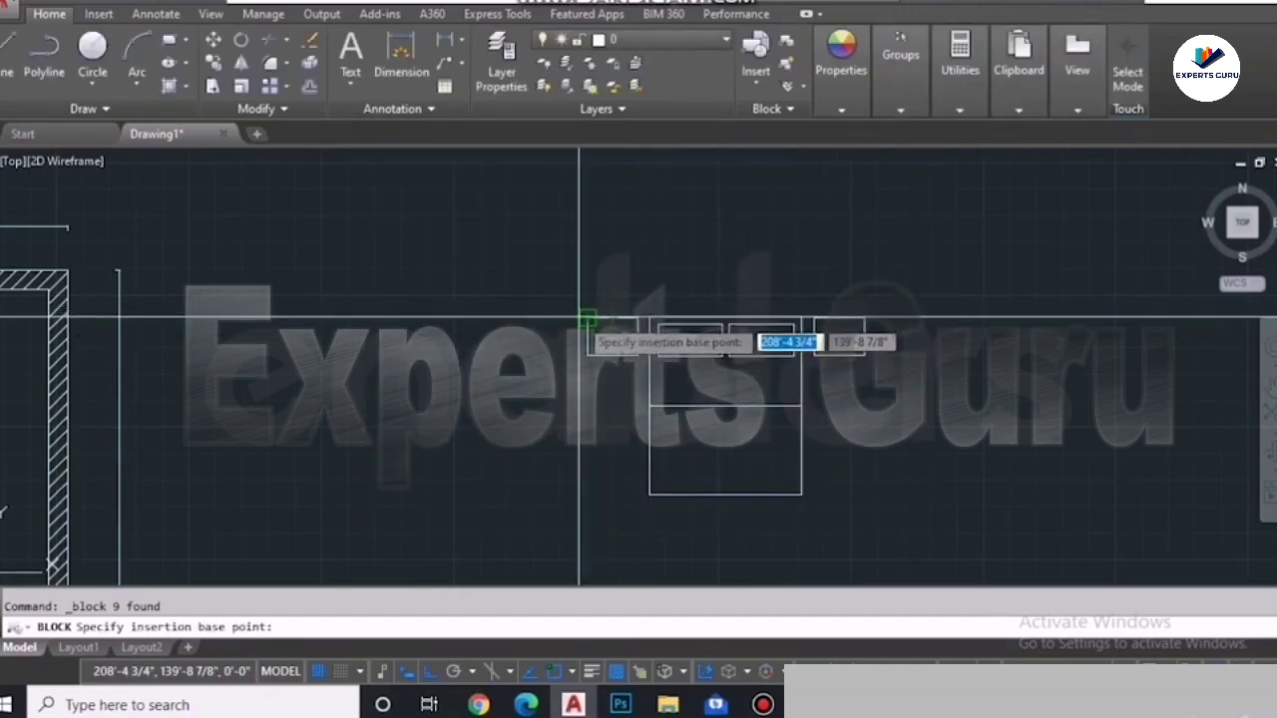
{"action": "left_click", "coordinate": [587, 319]}
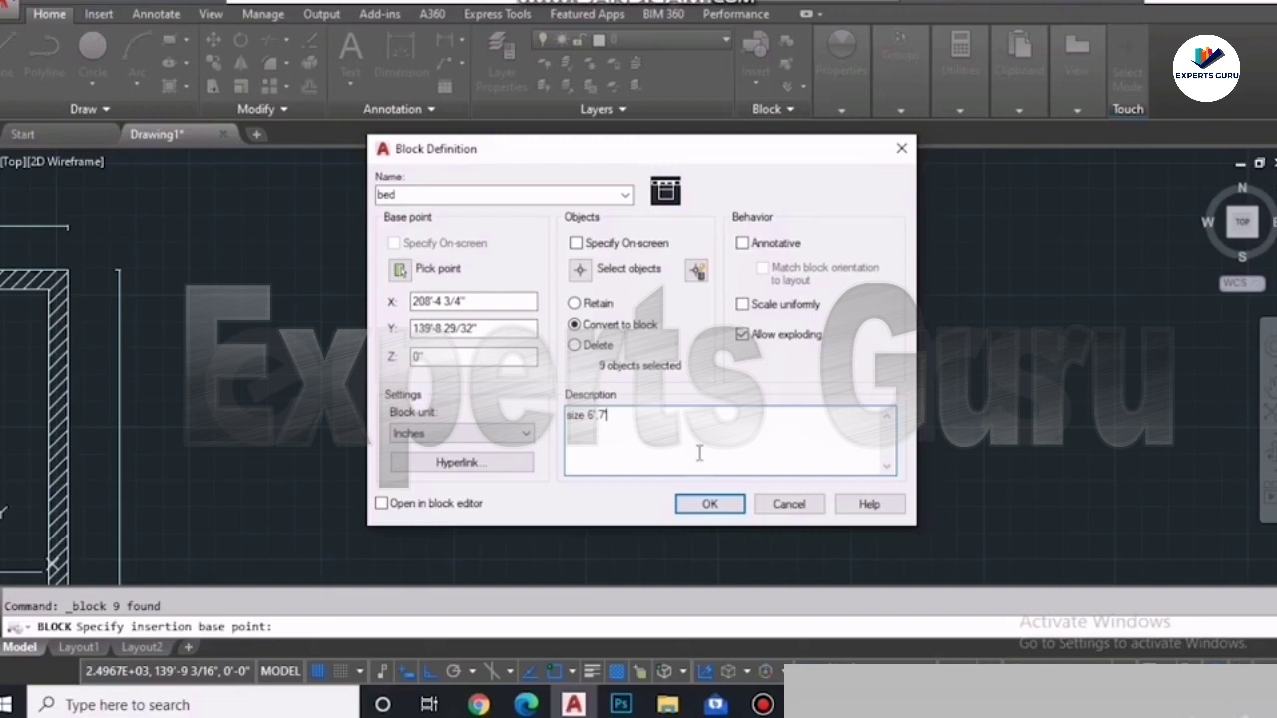
{"action": "left_click", "coordinate": [724, 503]}
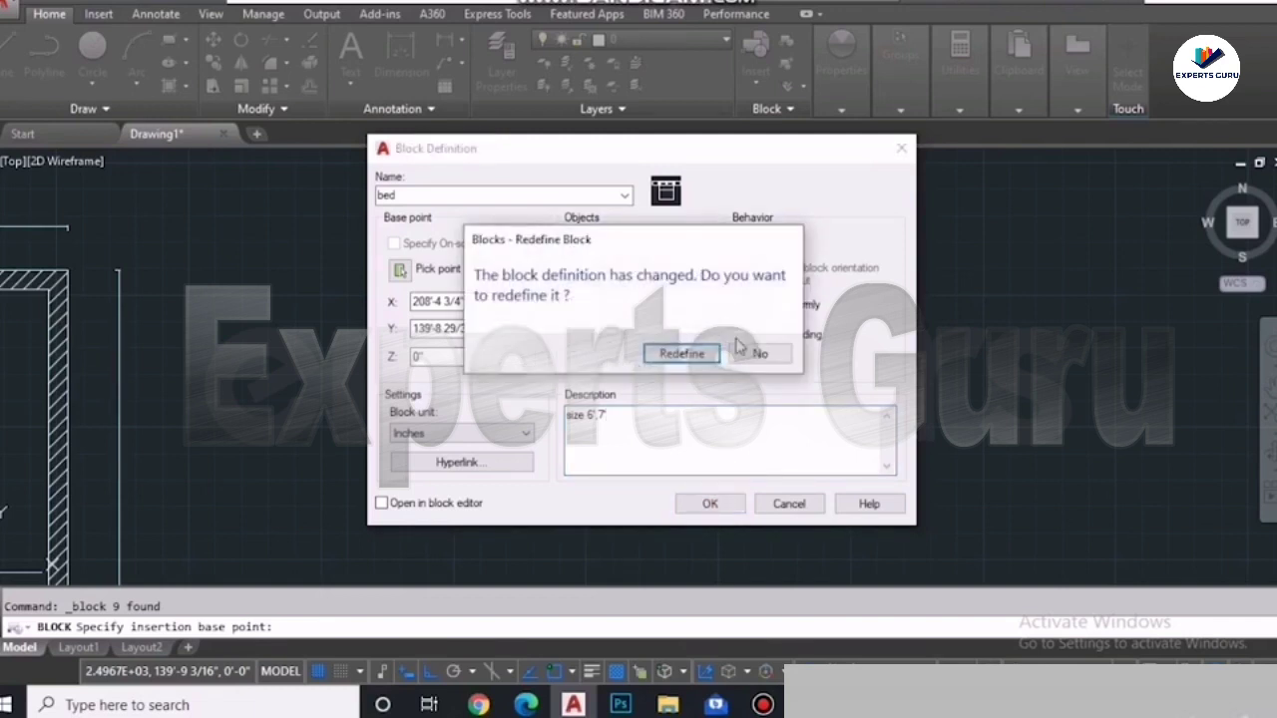
{"action": "left_click", "coordinate": [682, 354]}
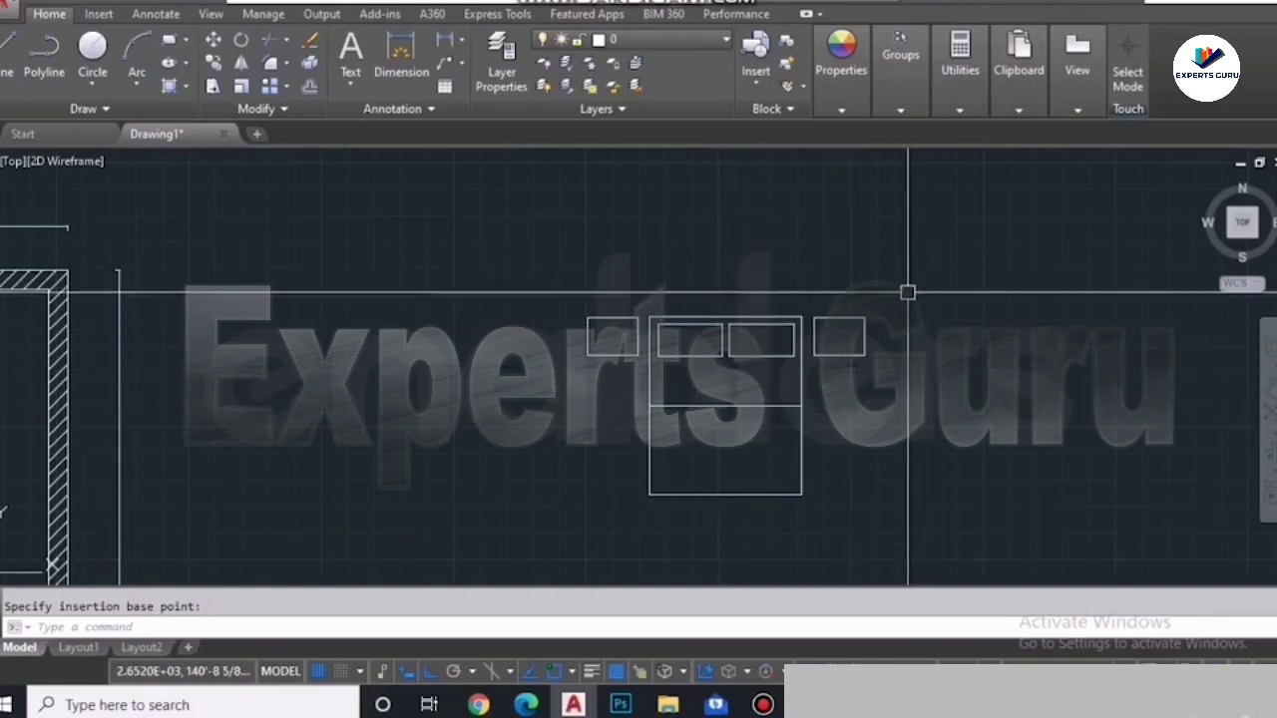
Step: Select the bed block and reposition it by its base grip
{"action": "left_click", "coordinate": [820, 329]}
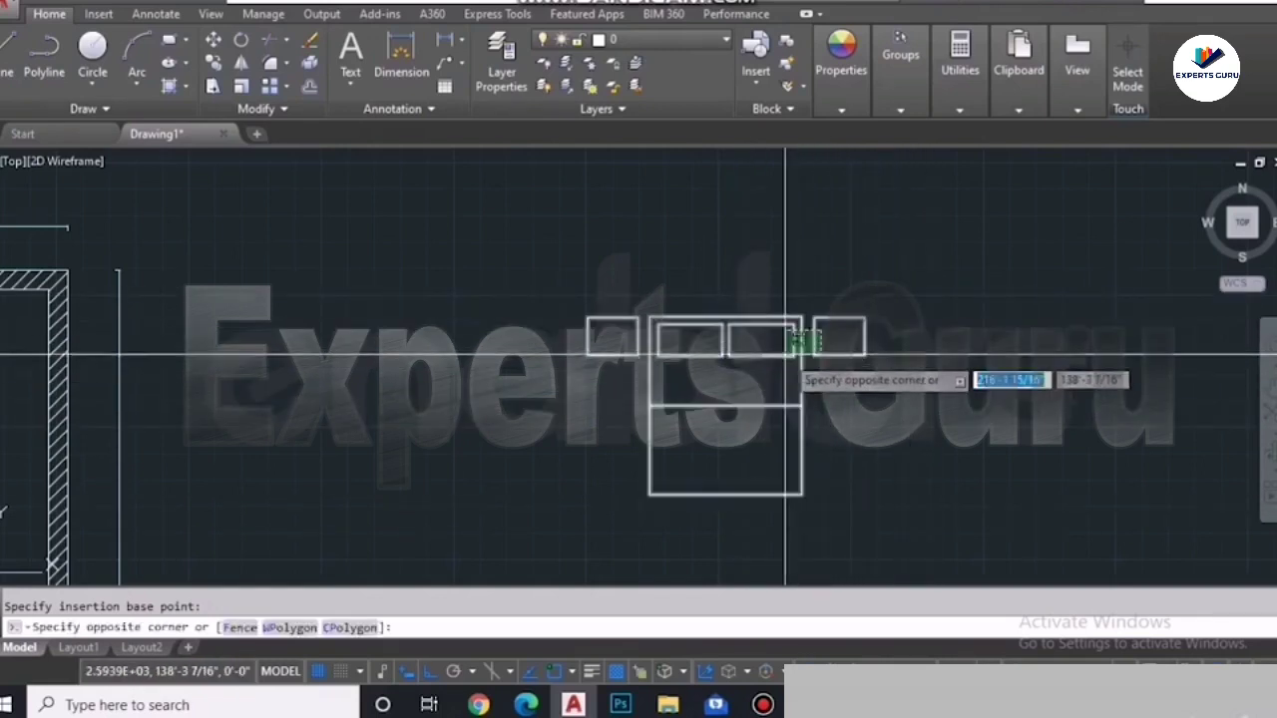
{"action": "left_click", "coordinate": [585, 319]}
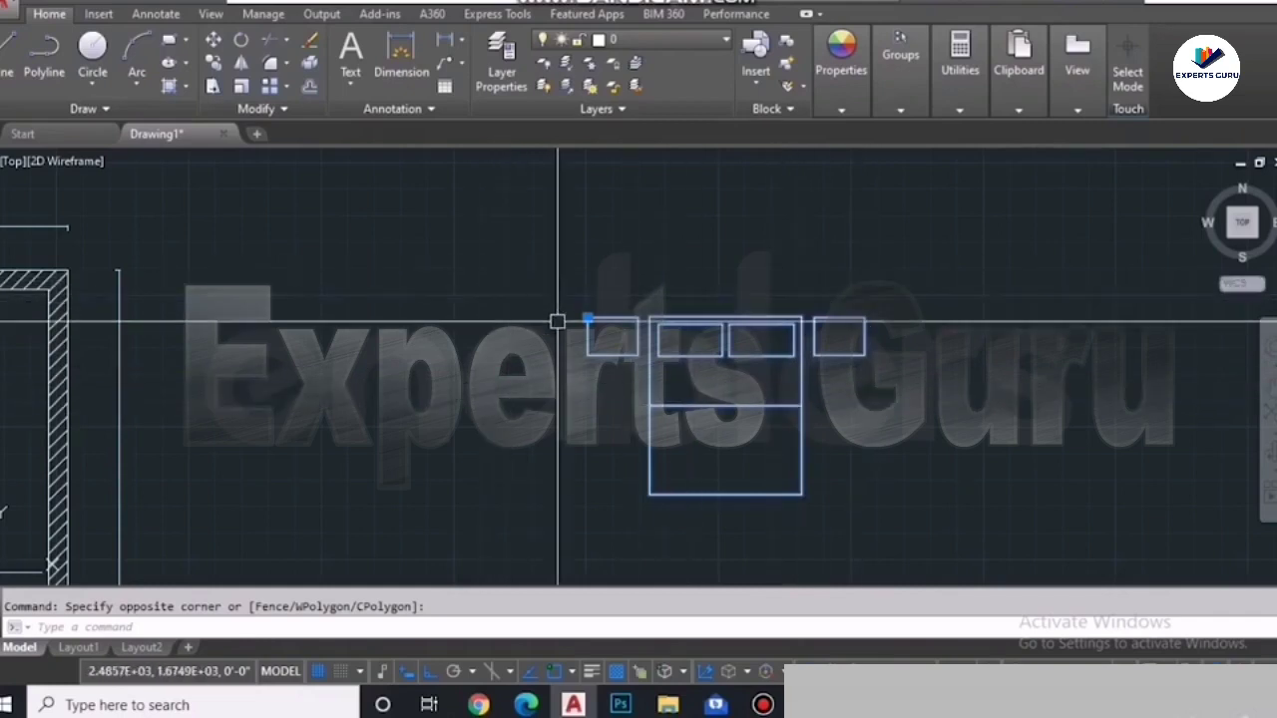
{"action": "left_click", "coordinate": [589, 319]}
{"action": "key", "text": "Escape"}
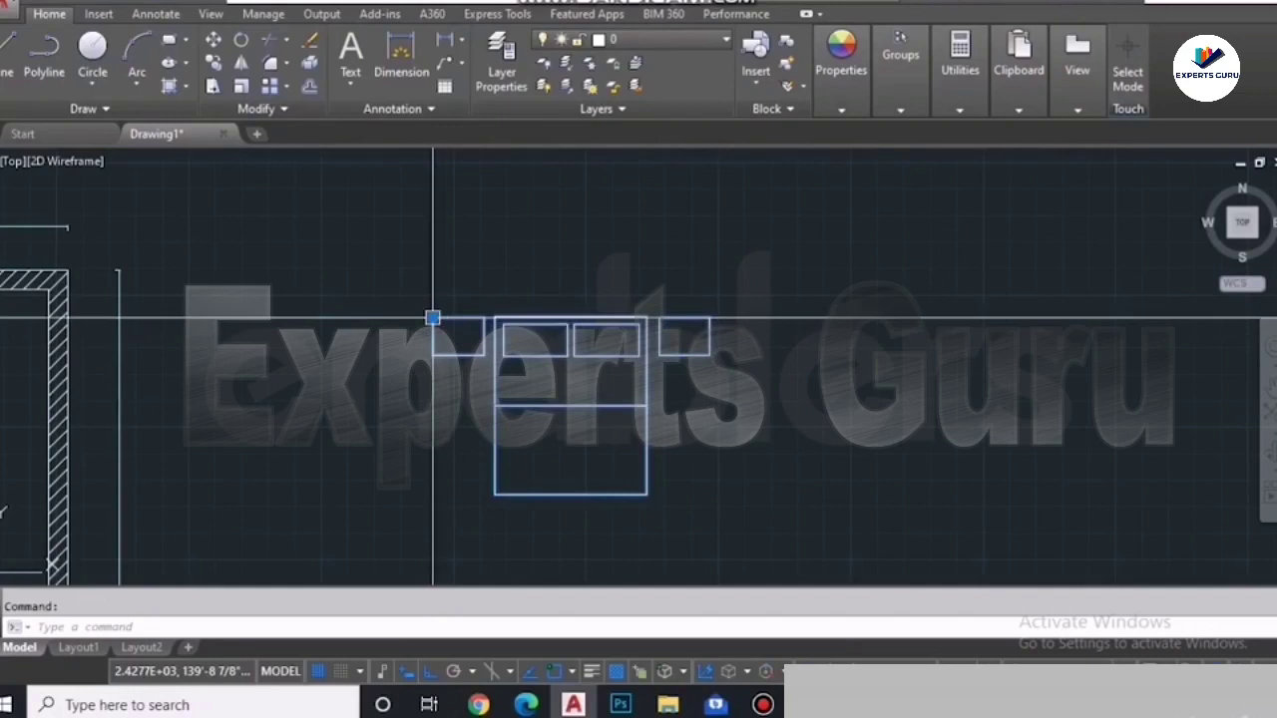
{"action": "left_click", "coordinate": [439, 323]}
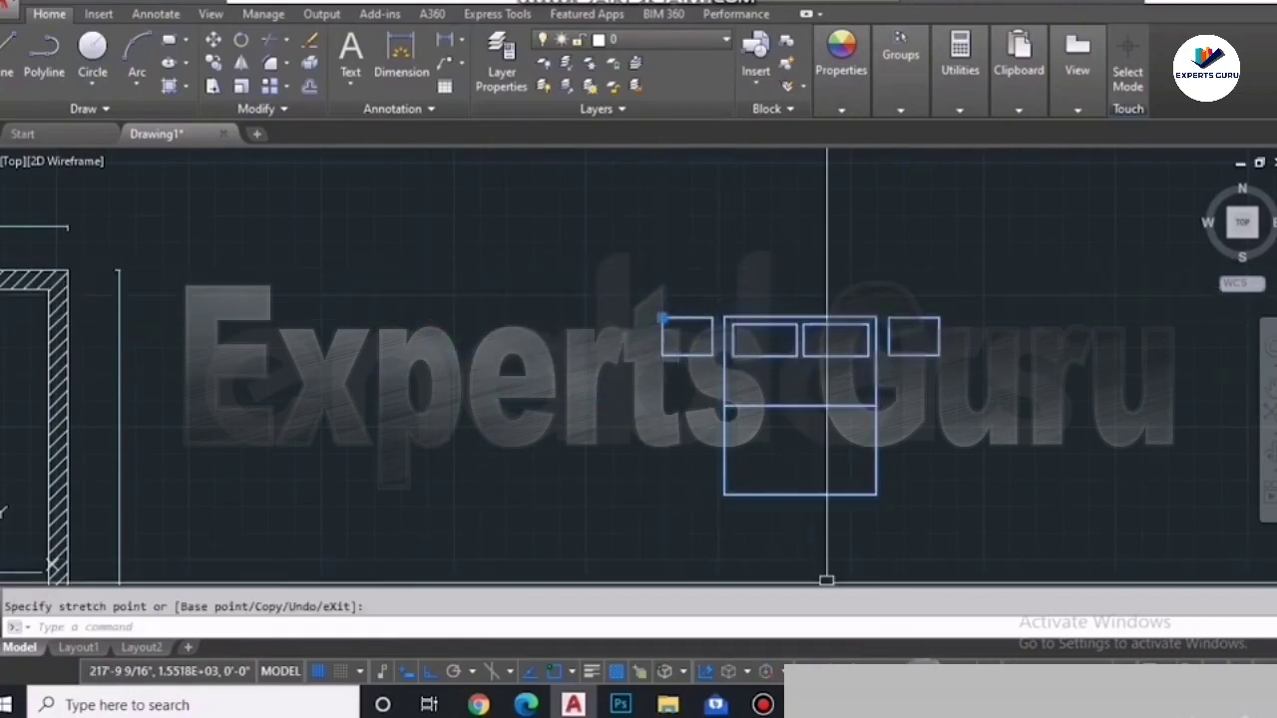
Step: Copy the bed block so four beds sit beside the floor plan
{"action": "left_click", "coordinate": [214, 61]}
{"action": "left_click", "coordinate": [662, 319]}
{"action": "left_click", "coordinate": [342, 319]}
{"action": "scroll", "coordinate": [684, 351], "scroll_direction": "down", "scroll_amount": 5}
{"action": "key", "text": "Escape"}
{"action": "scroll", "coordinate": [667, 359], "scroll_direction": "up", "scroll_amount": 4}
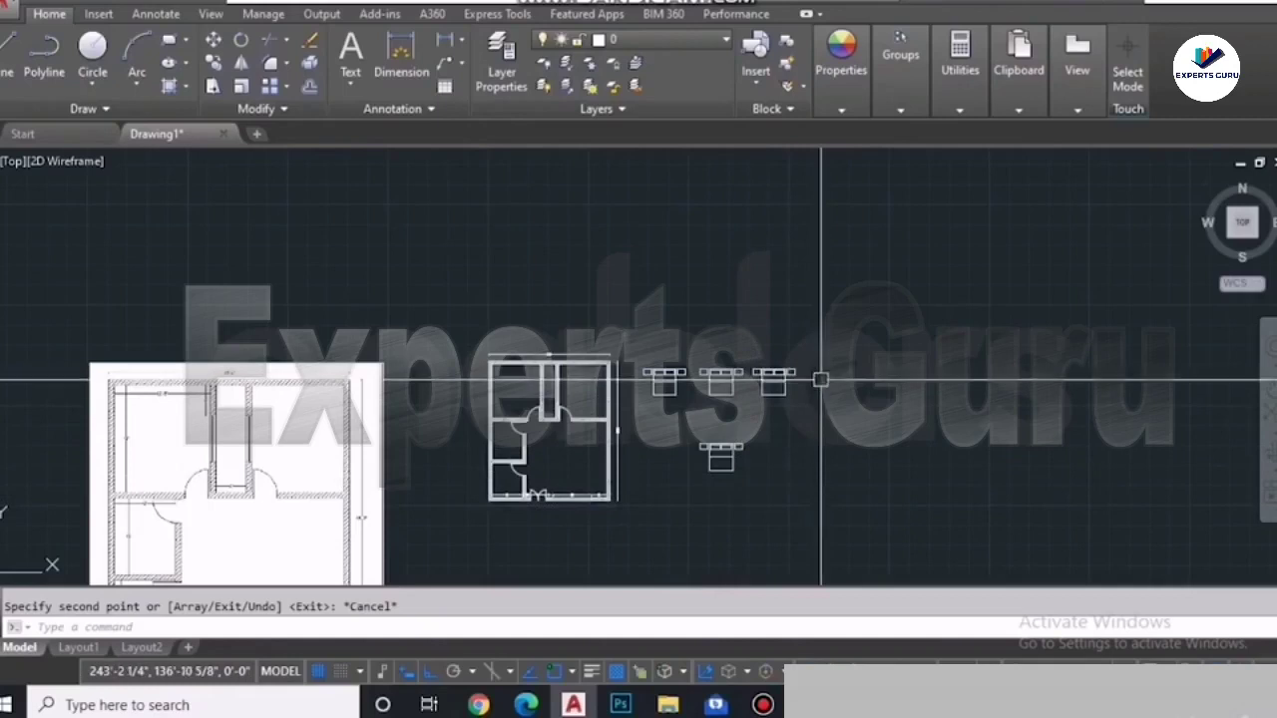
{"action": "scroll", "coordinate": [788, 397], "scroll_direction": "up", "scroll_amount": 3}
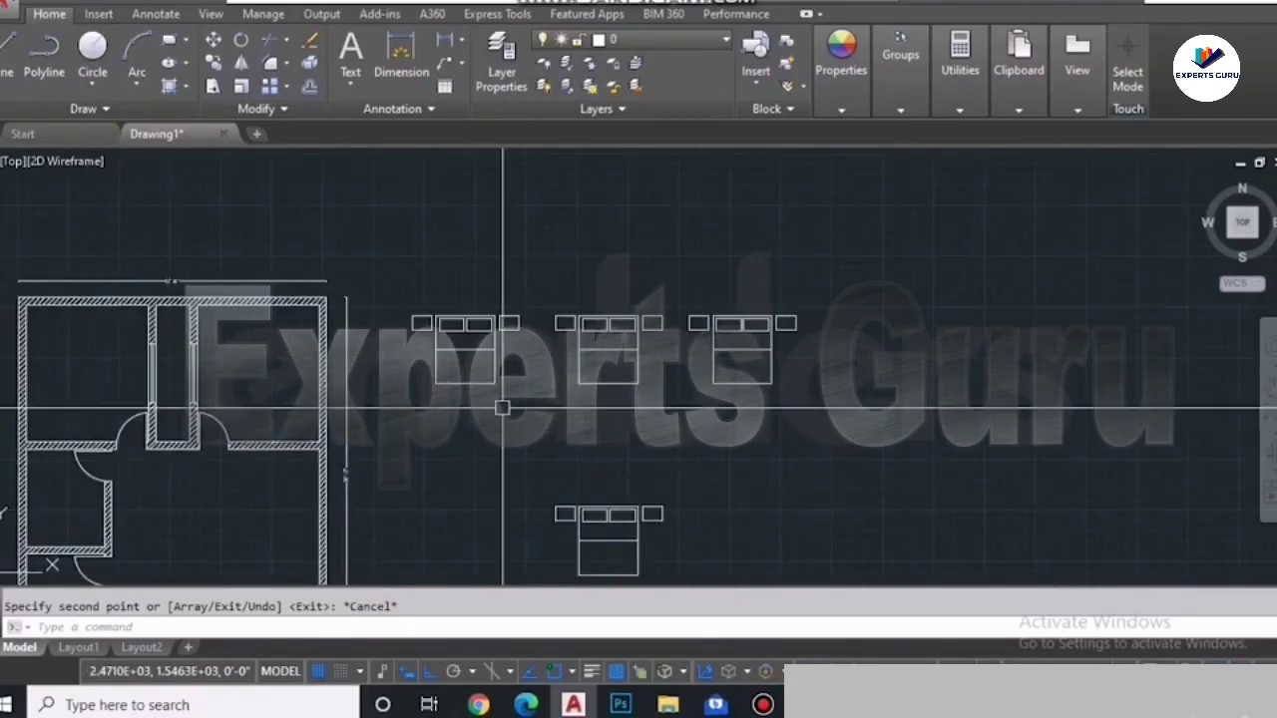
{"action": "left_click", "coordinate": [447, 351]}
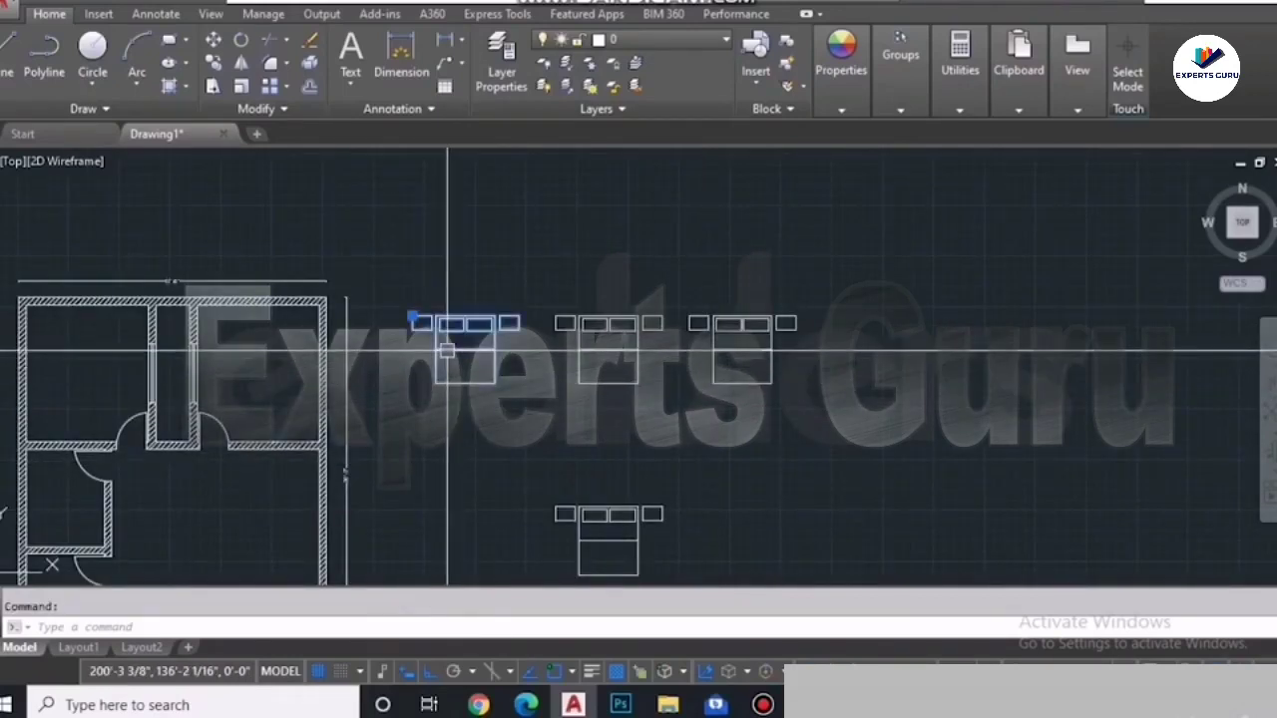
{"action": "right_click", "coordinate": [446, 351]}
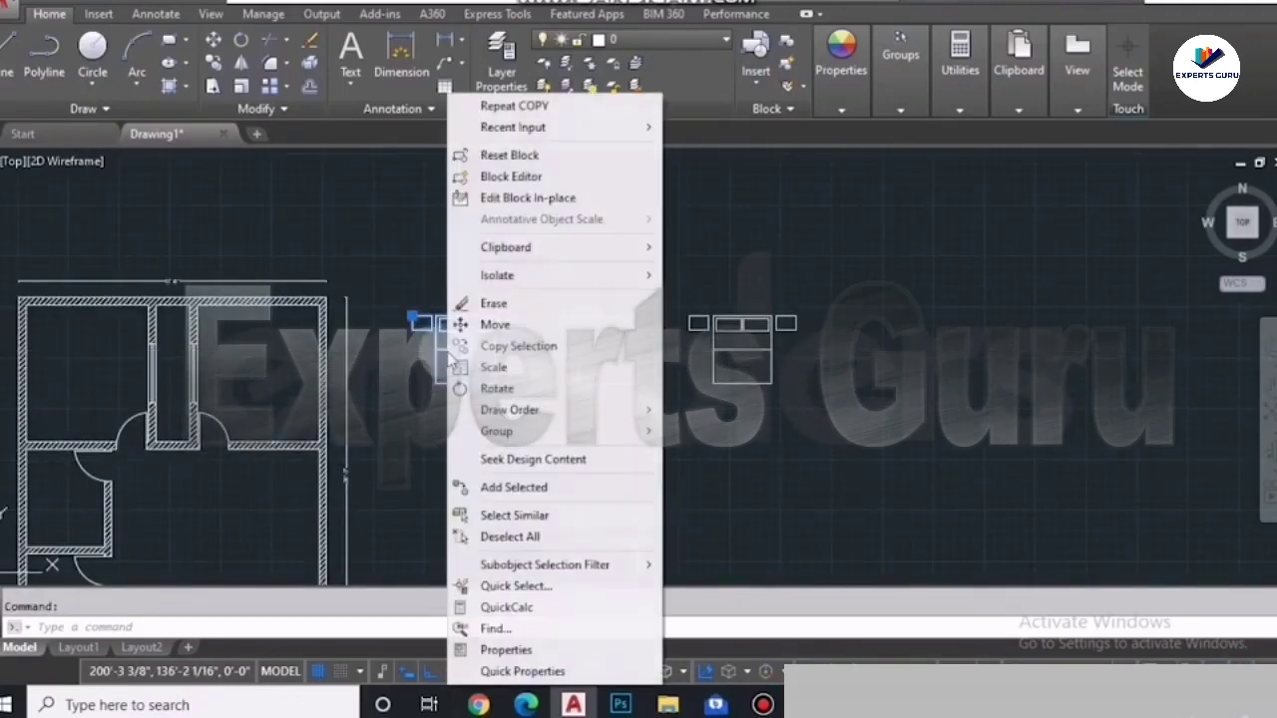
Step: Open the bed in the Block Editor and move its dividing line up toward the pillows
{"action": "left_click", "coordinate": [510, 177]}
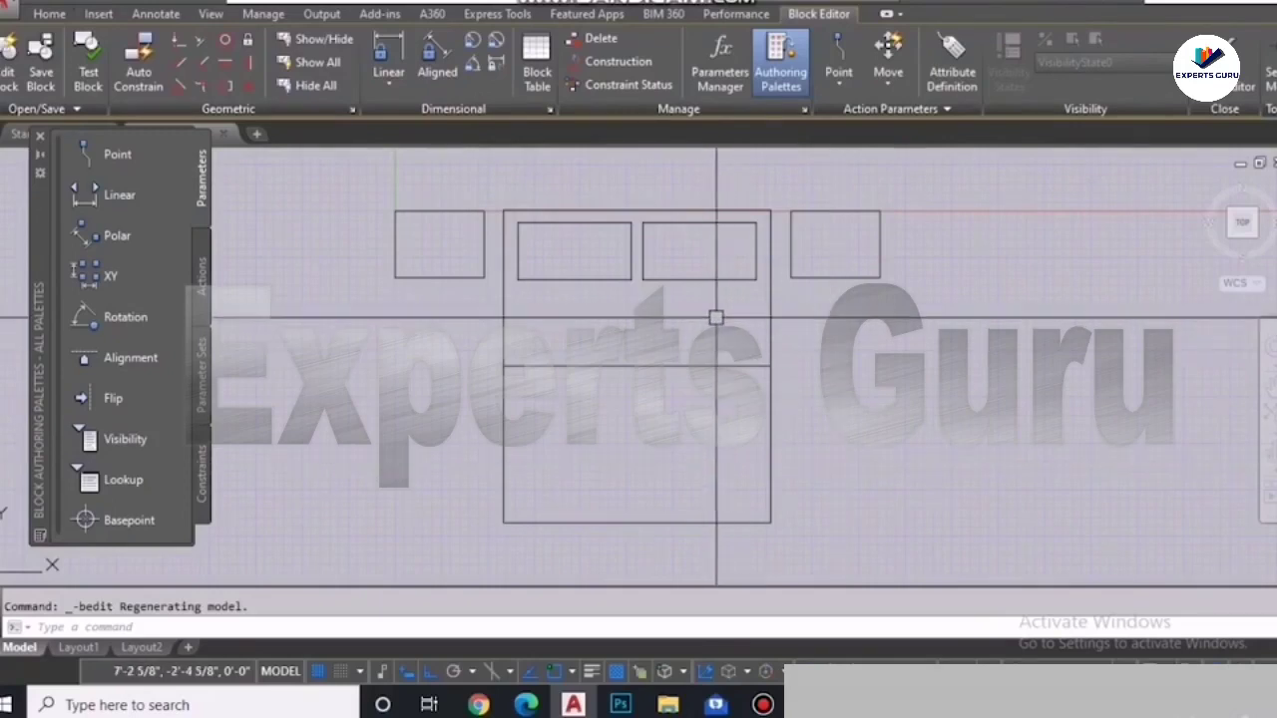
{"action": "left_click", "coordinate": [686, 363]}
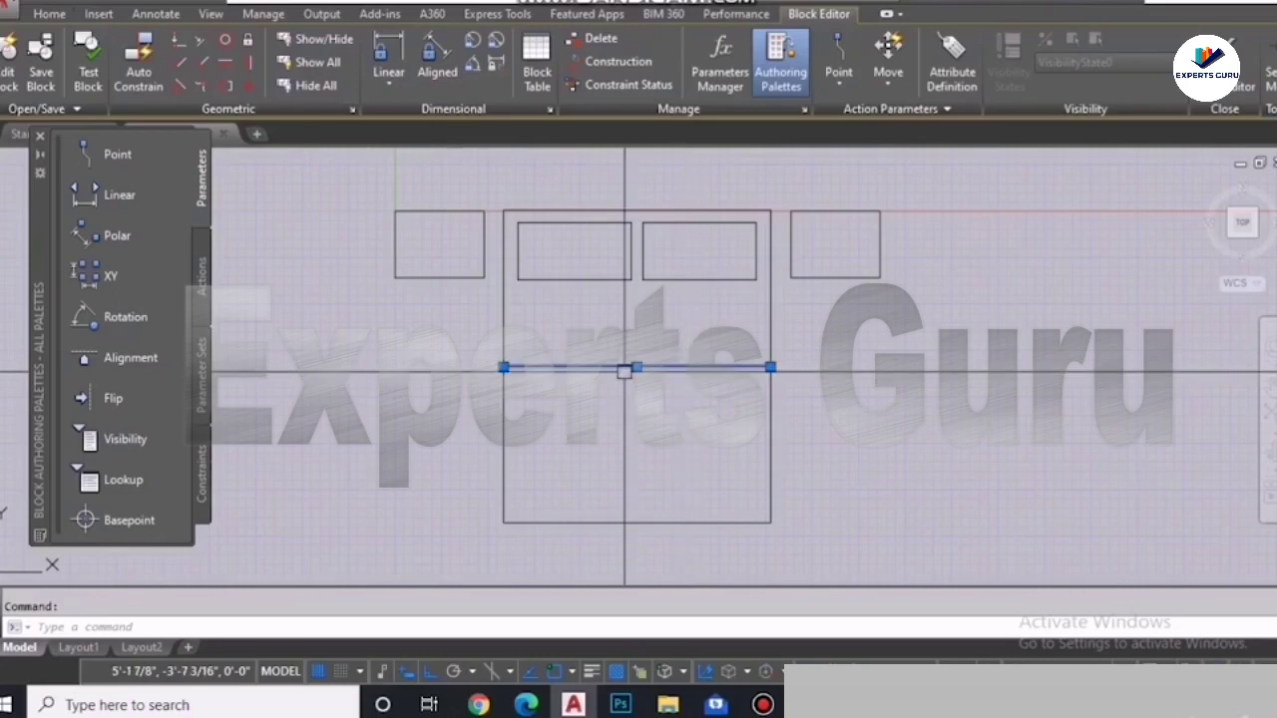
{"action": "left_click", "coordinate": [637, 367]}
{"action": "left_click", "coordinate": [636, 316]}
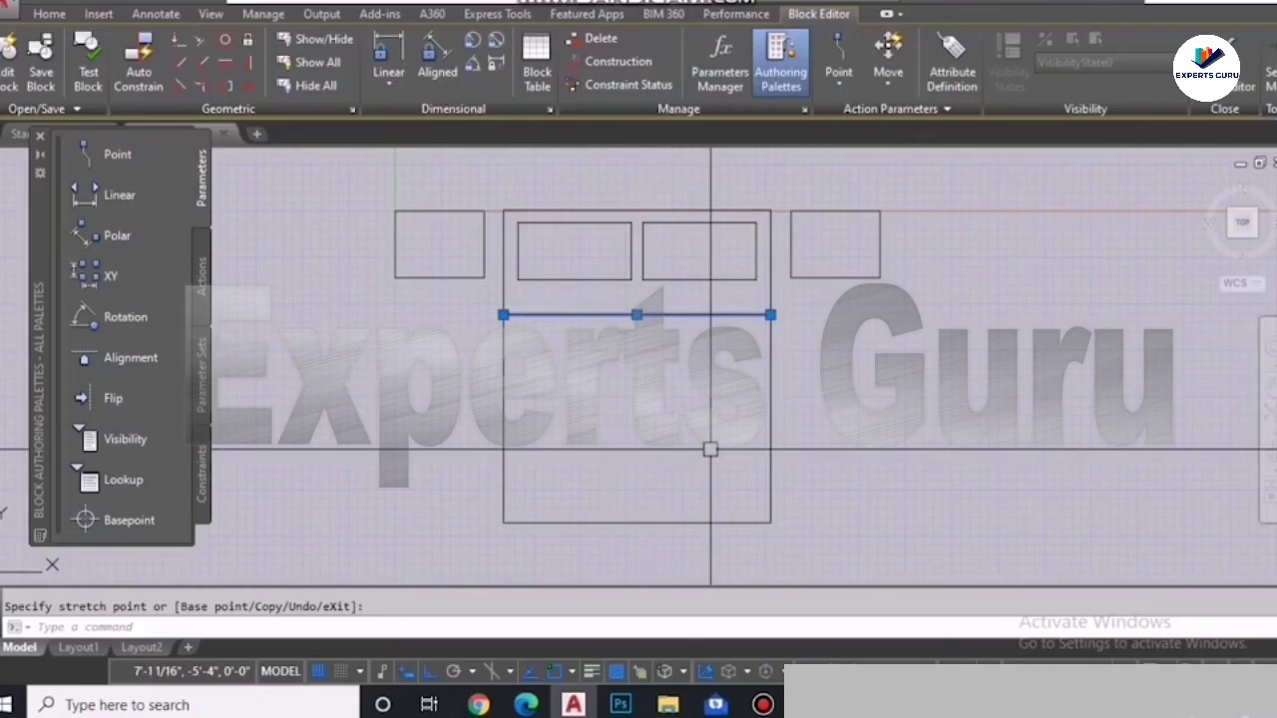
{"action": "key", "text": "Escape"}
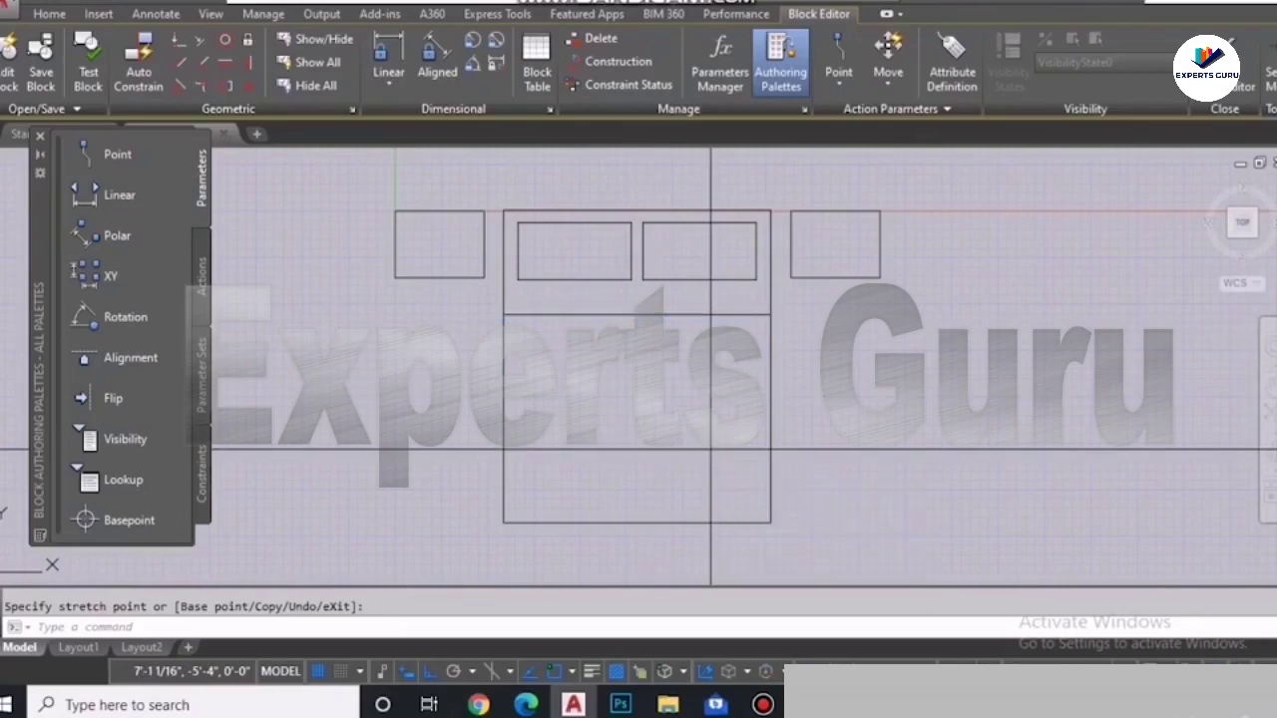
Step: Offset the dividing line downward three times at distance 4
{"action": "type", "text": "o"}
{"action": "key", "text": "Return"}
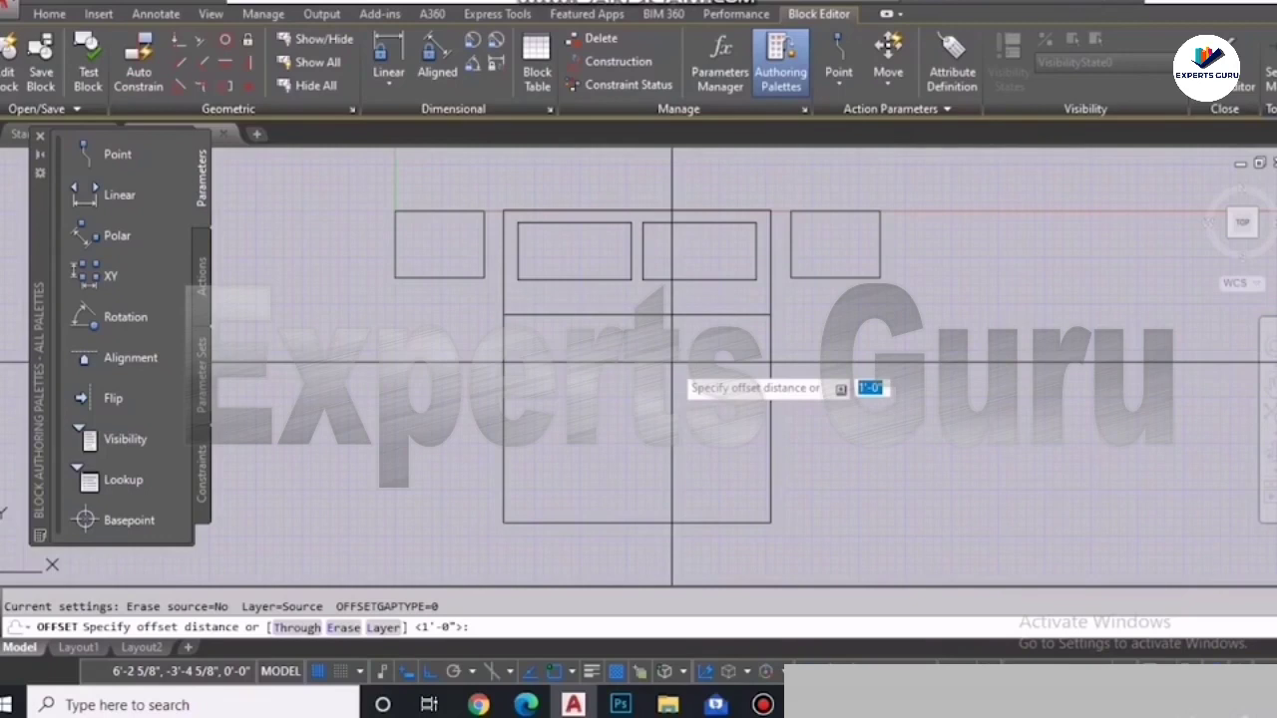
{"action": "type", "text": "4"}
{"action": "key", "text": "Return"}
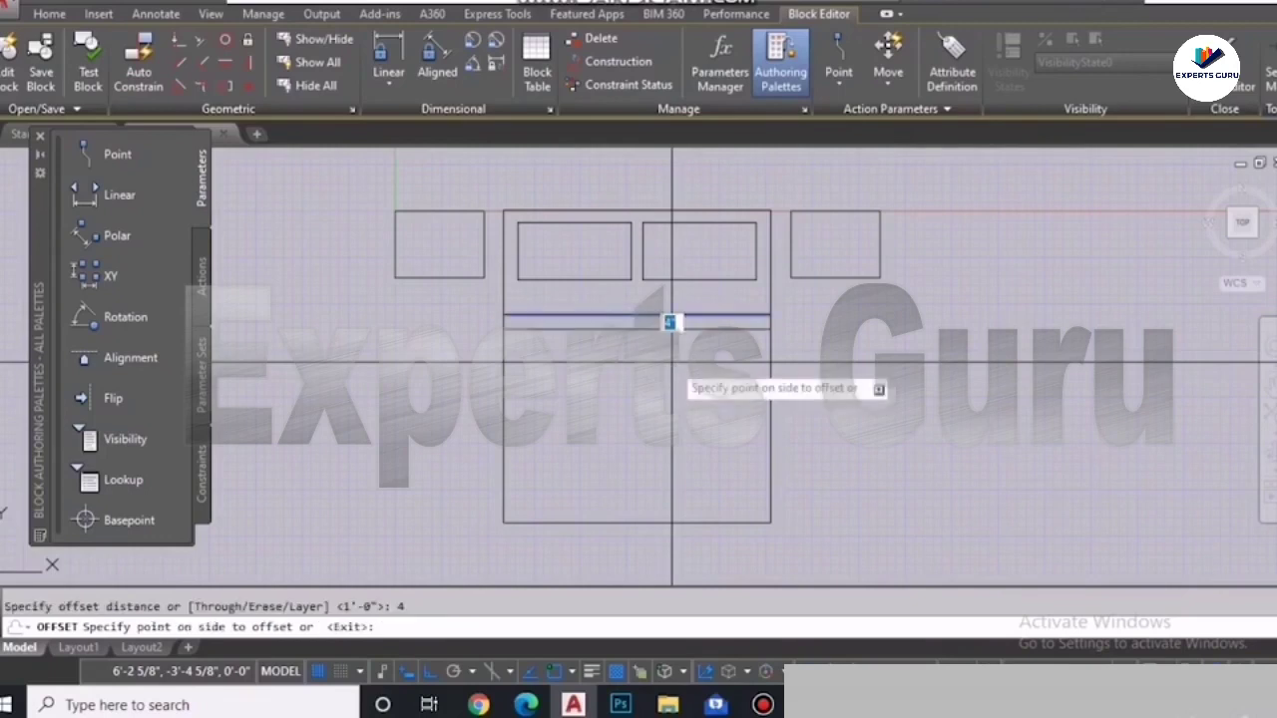
{"action": "left_click", "coordinate": [672, 315]}
{"action": "left_click", "coordinate": [684, 359]}
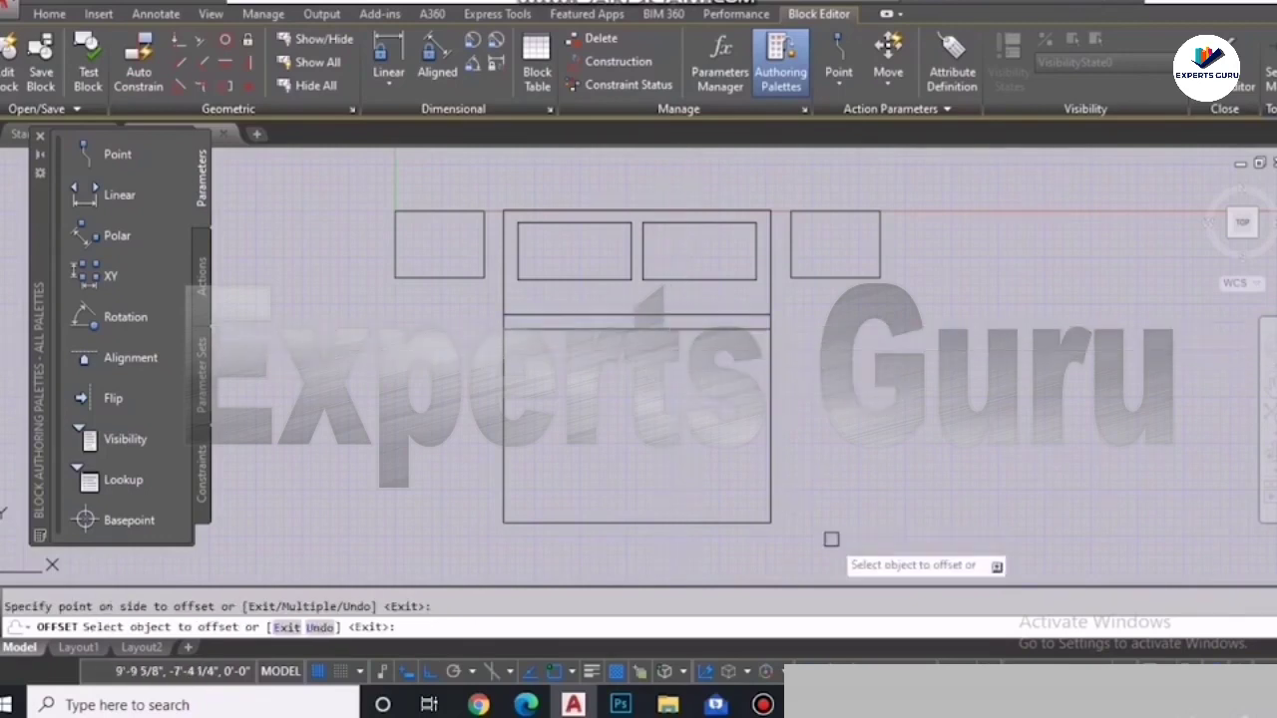
{"action": "left_click", "coordinate": [636, 327]}
{"action": "left_click", "coordinate": [635, 349]}
{"action": "left_click", "coordinate": [612, 345]}
{"action": "left_click", "coordinate": [668, 429]}
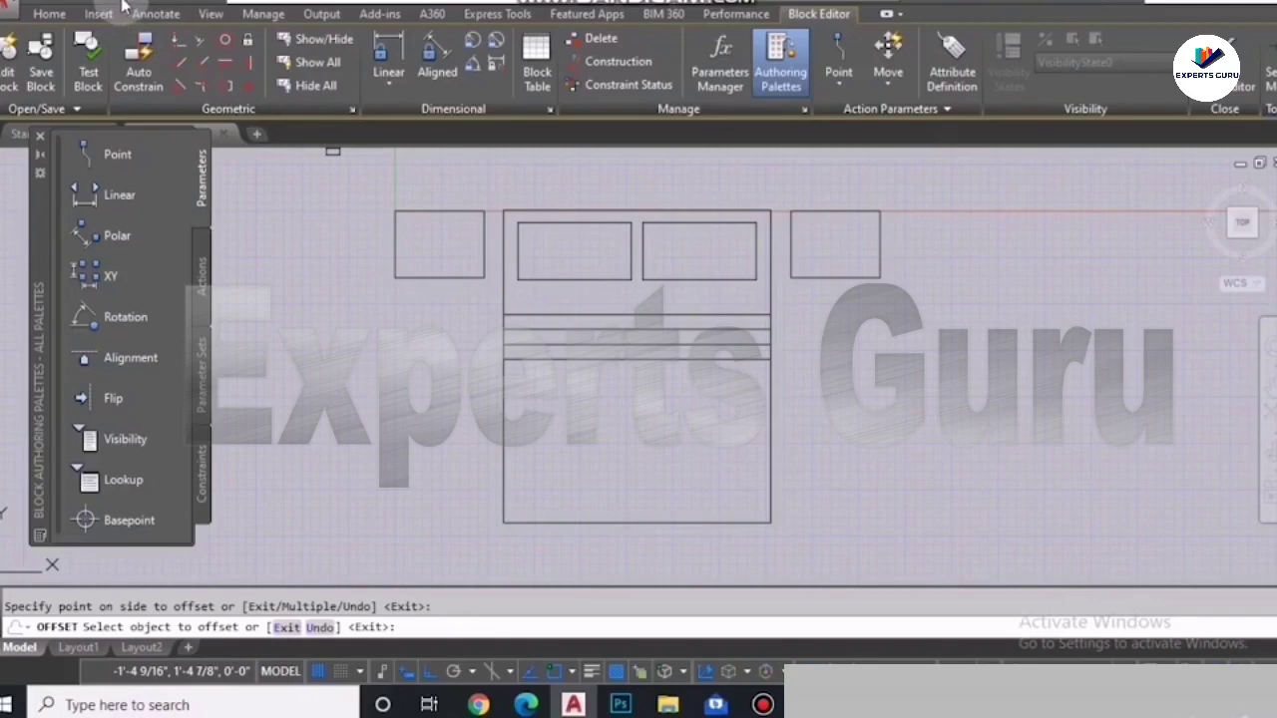
{"action": "left_click", "coordinate": [46, 16]}
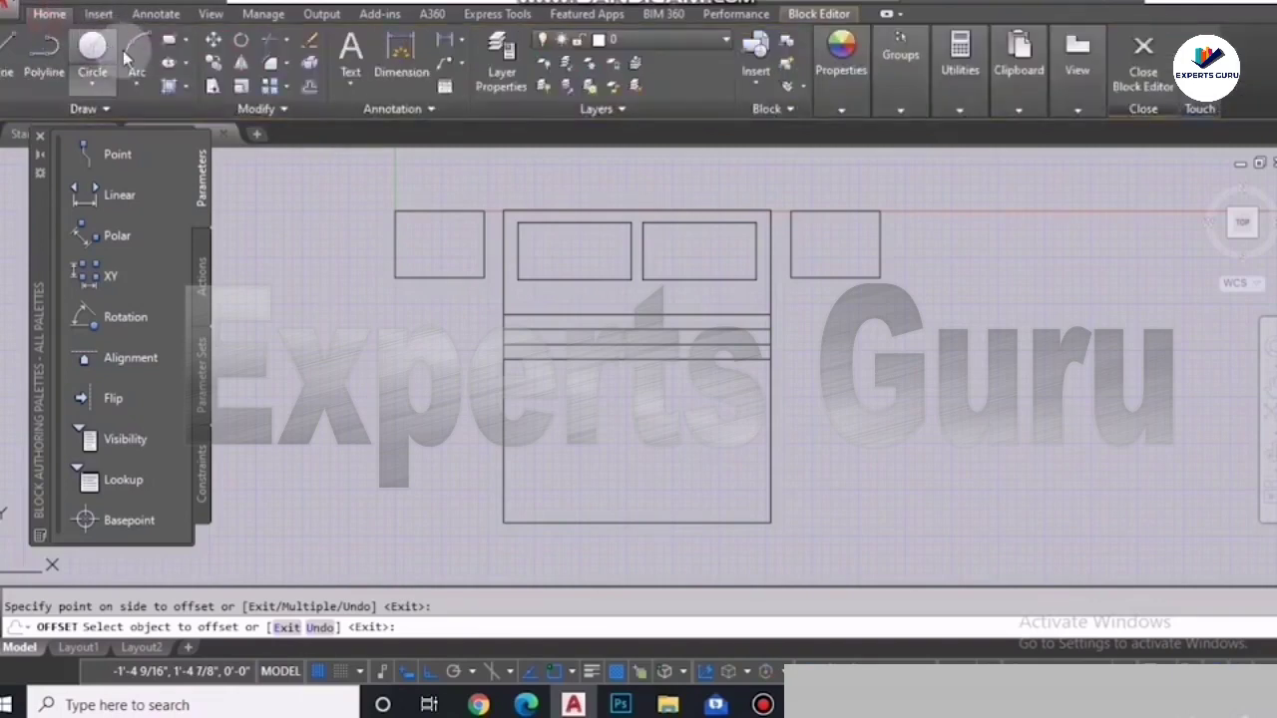
{"action": "left_click", "coordinate": [167, 88]}
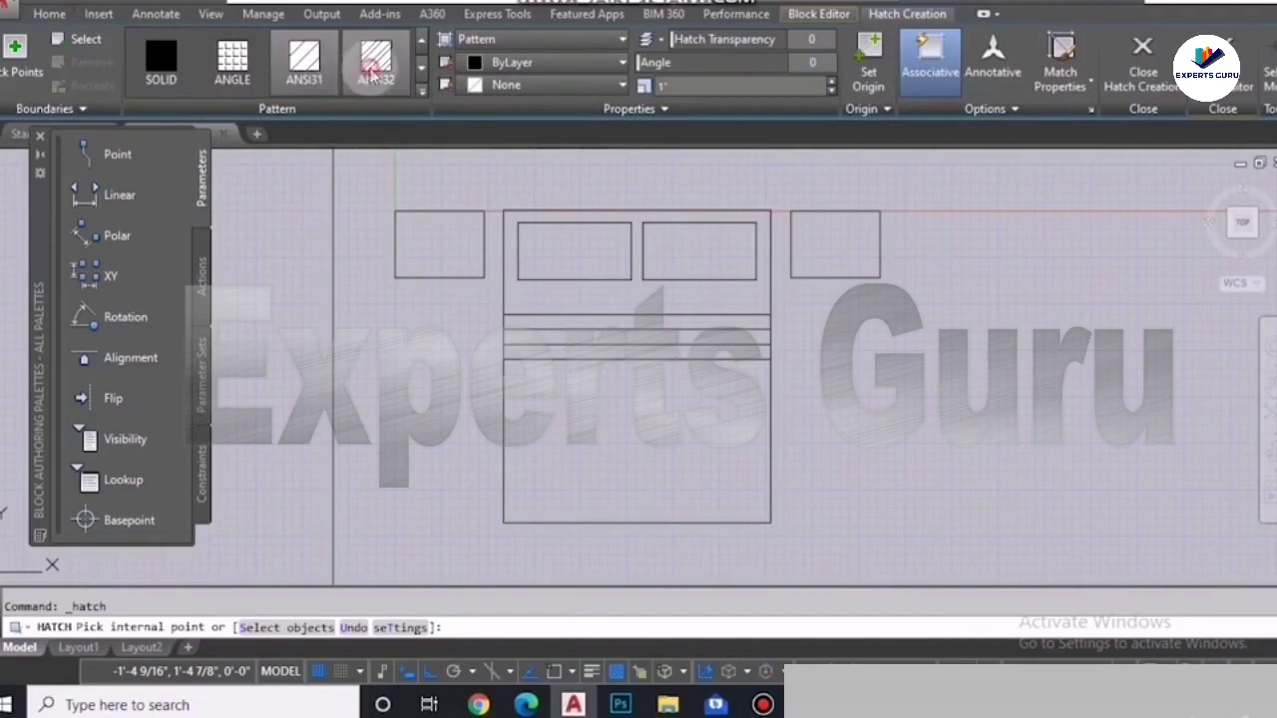
Step: Fill the bed's lower rectangle with ANSI31 hatch at scale 50
{"action": "left_click", "coordinate": [371, 75]}
{"action": "left_click", "coordinate": [598, 399]}
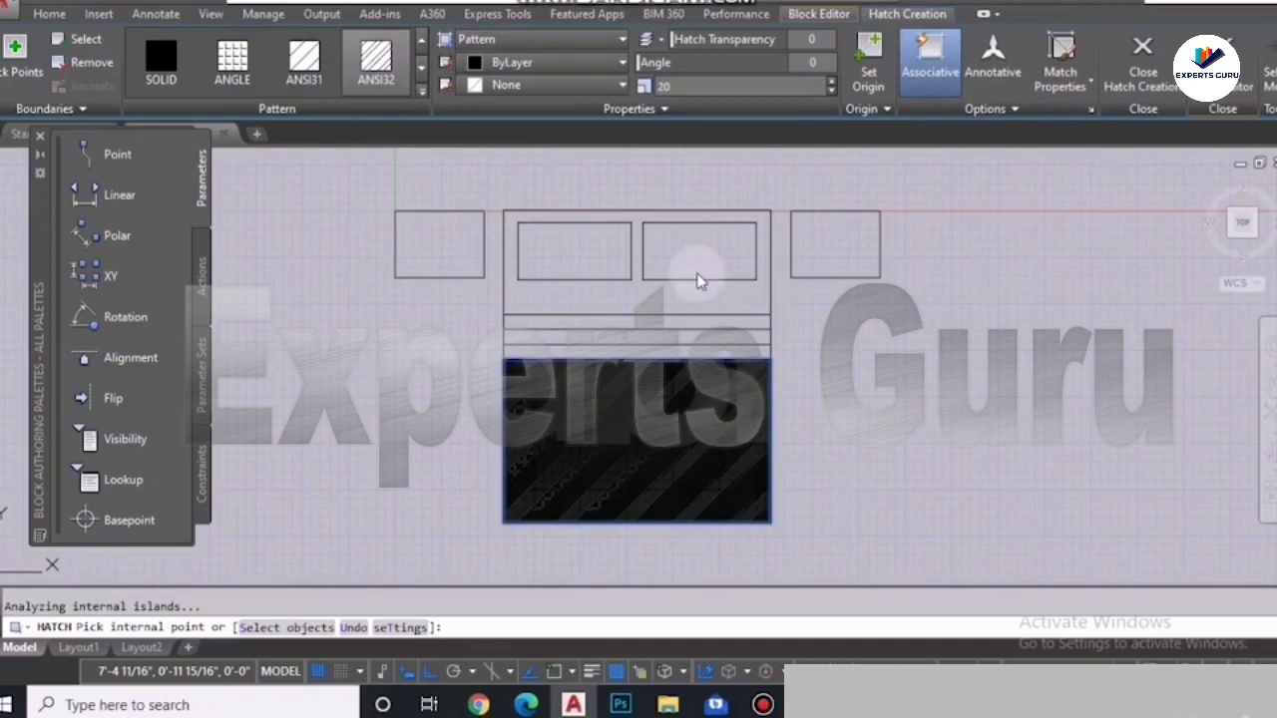
{"action": "scroll", "coordinate": [681, 471], "scroll_direction": "up", "scroll_amount": 5}
{"action": "scroll", "coordinate": [681, 471], "scroll_direction": "down", "scroll_amount": 3}
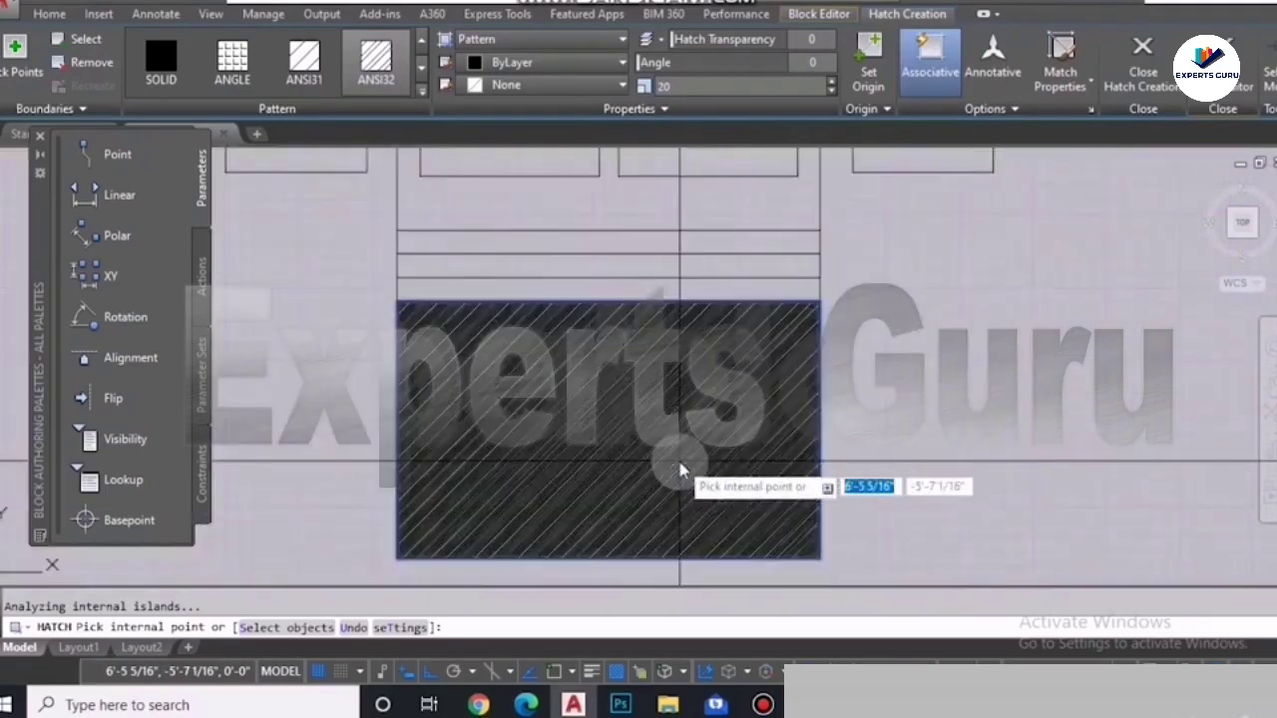
{"action": "left_click", "coordinate": [309, 65]}
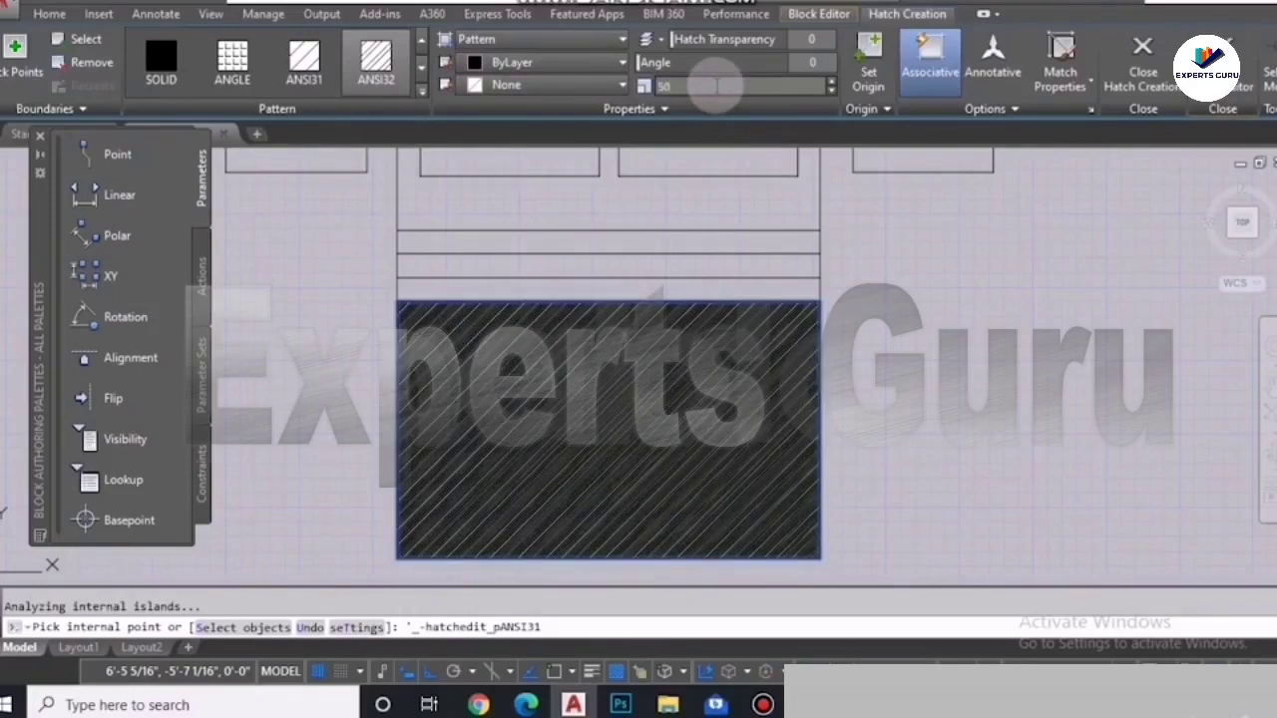
{"action": "key", "text": "Return"}
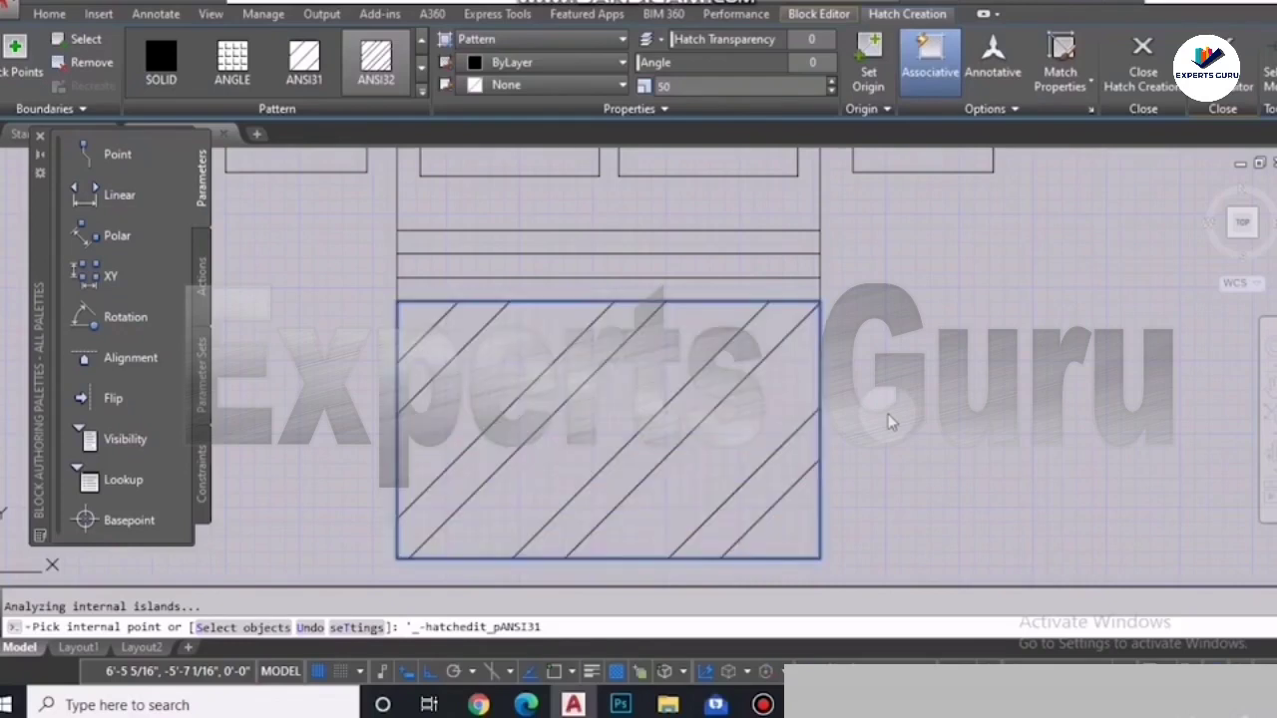
{"action": "scroll", "coordinate": [614, 476], "scroll_direction": "down", "scroll_amount": 4}
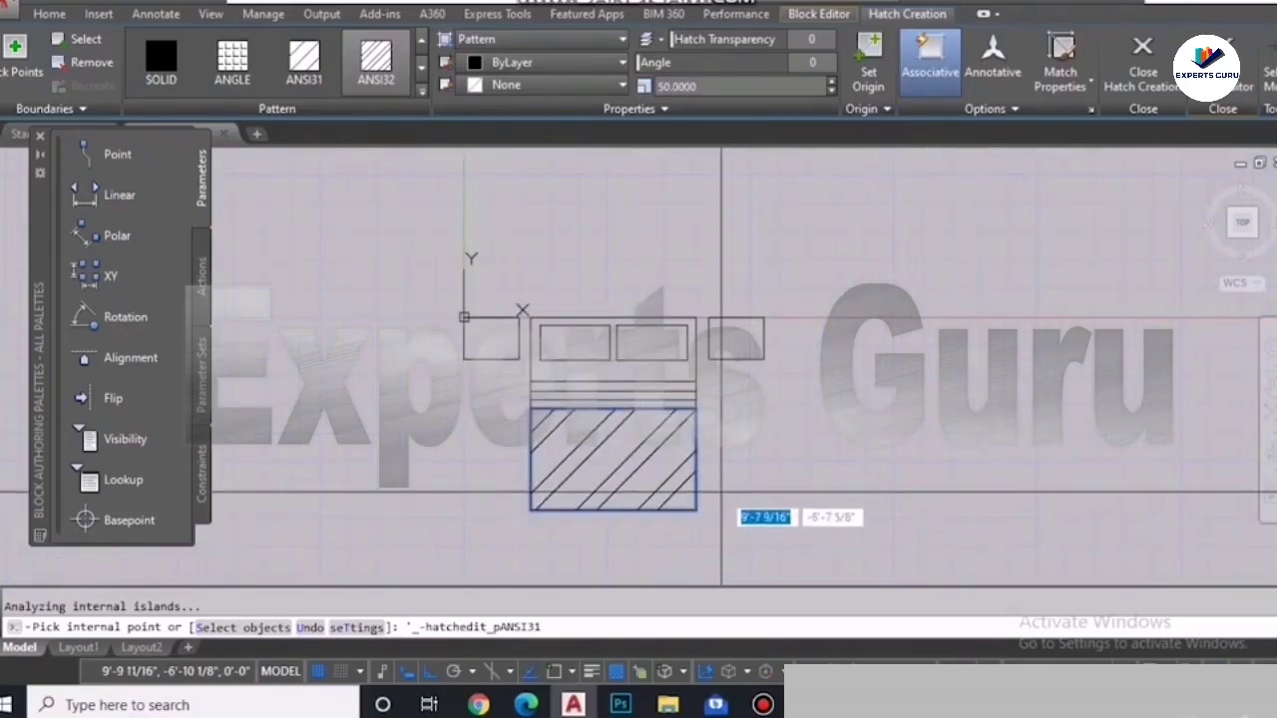
{"action": "key", "text": "Return"}
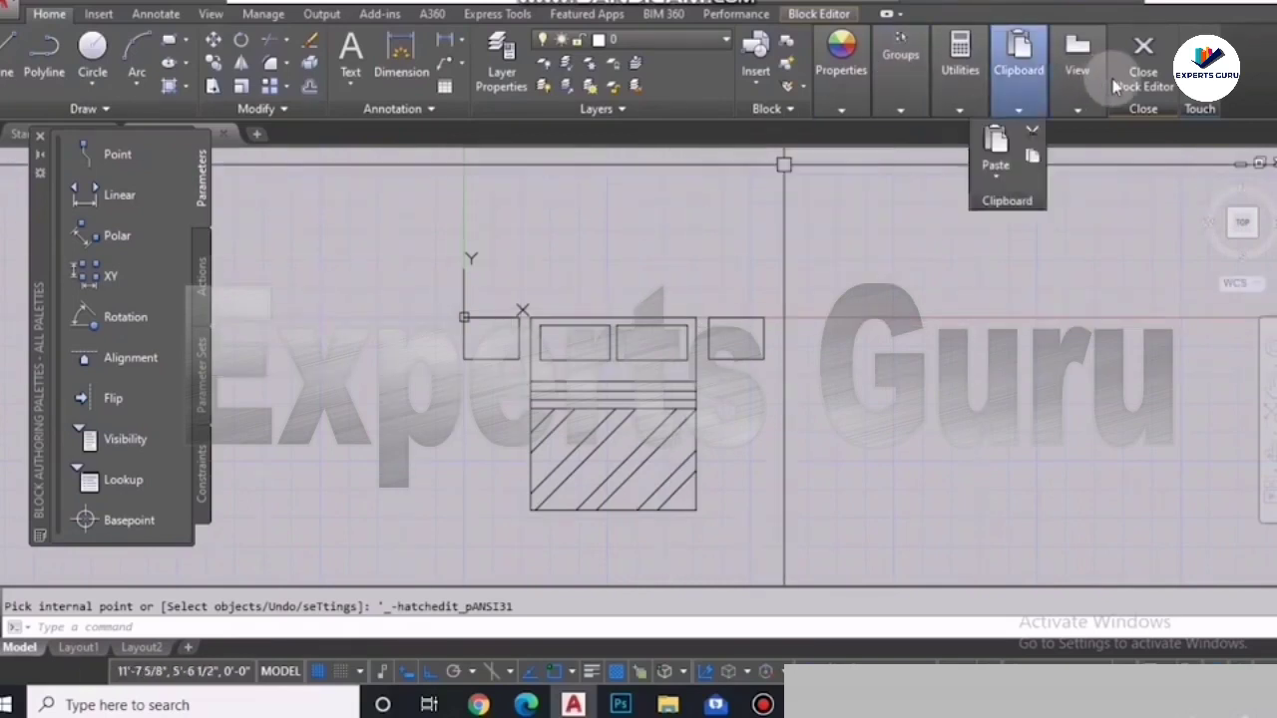
Step: Close the Block Editor, saving the bed block changes
{"action": "left_click", "coordinate": [1137, 60]}
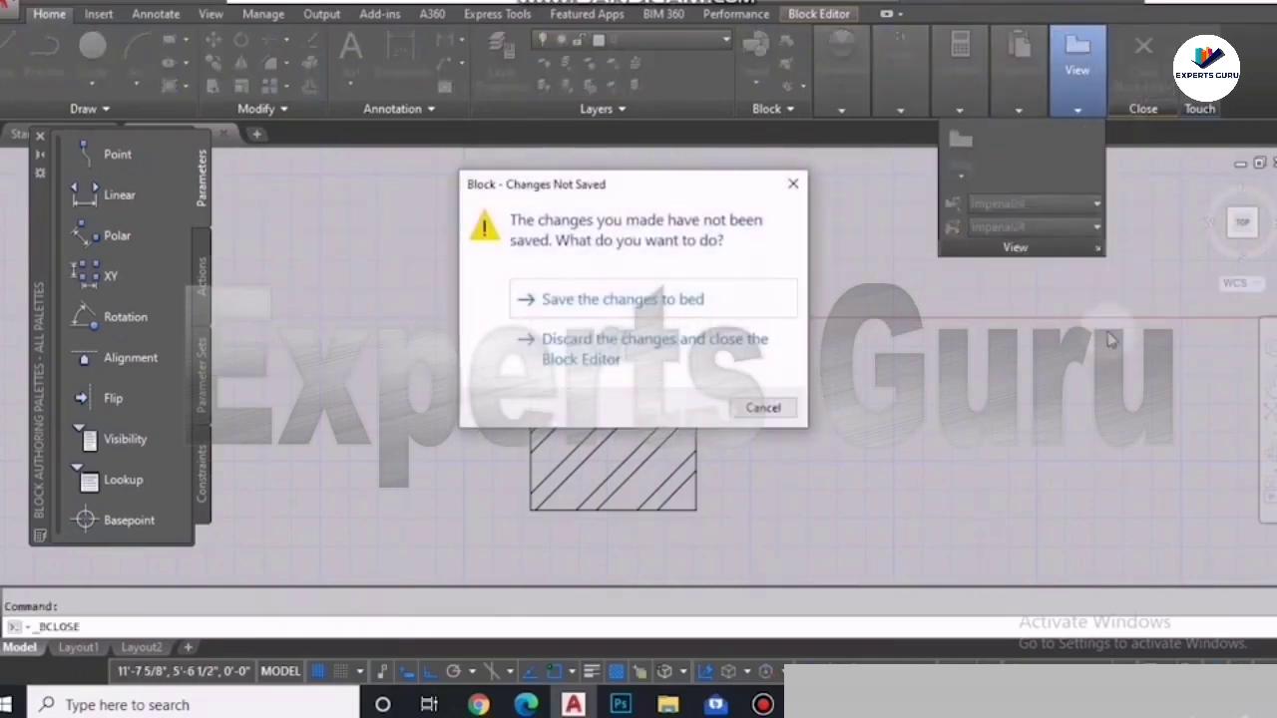
{"action": "left_click", "coordinate": [647, 310]}
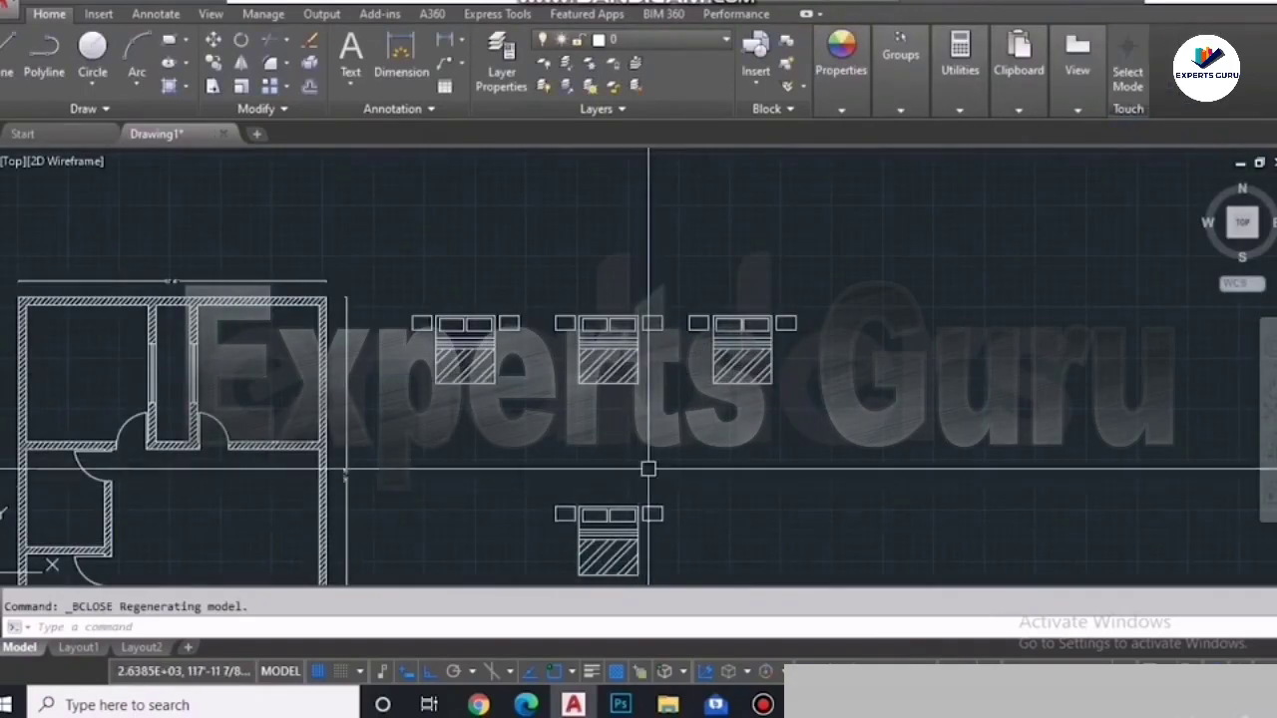
{"action": "scroll", "coordinate": [649, 412], "scroll_direction": "down", "scroll_amount": 1}
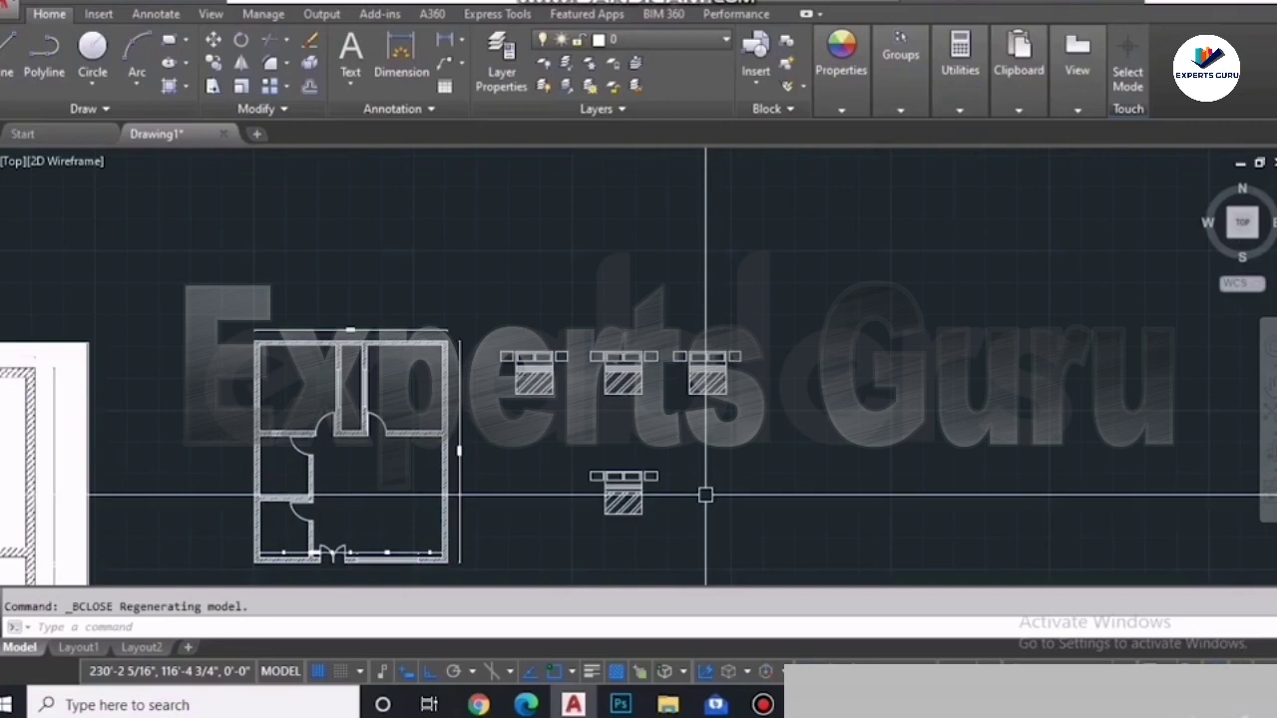
{"action": "scroll", "coordinate": [574, 495], "scroll_direction": "up", "scroll_amount": 4}
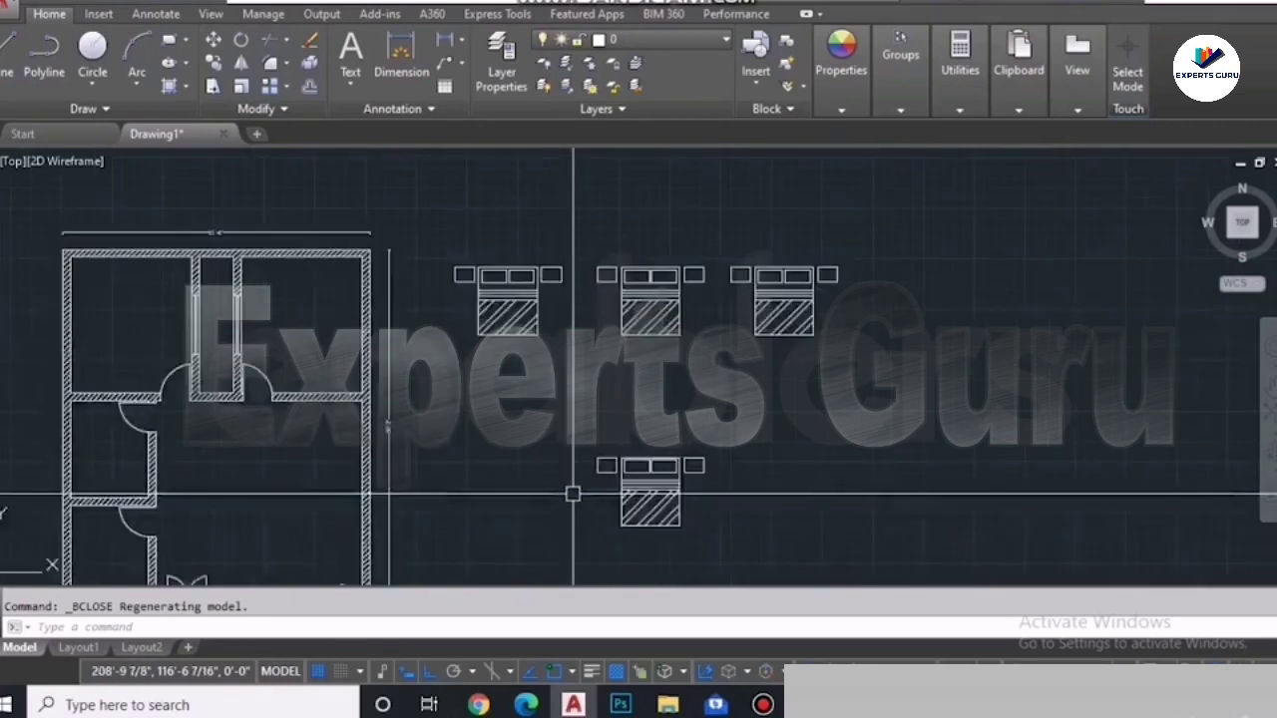
{"action": "scroll", "coordinate": [572, 490], "scroll_direction": "down", "scroll_amount": 4}
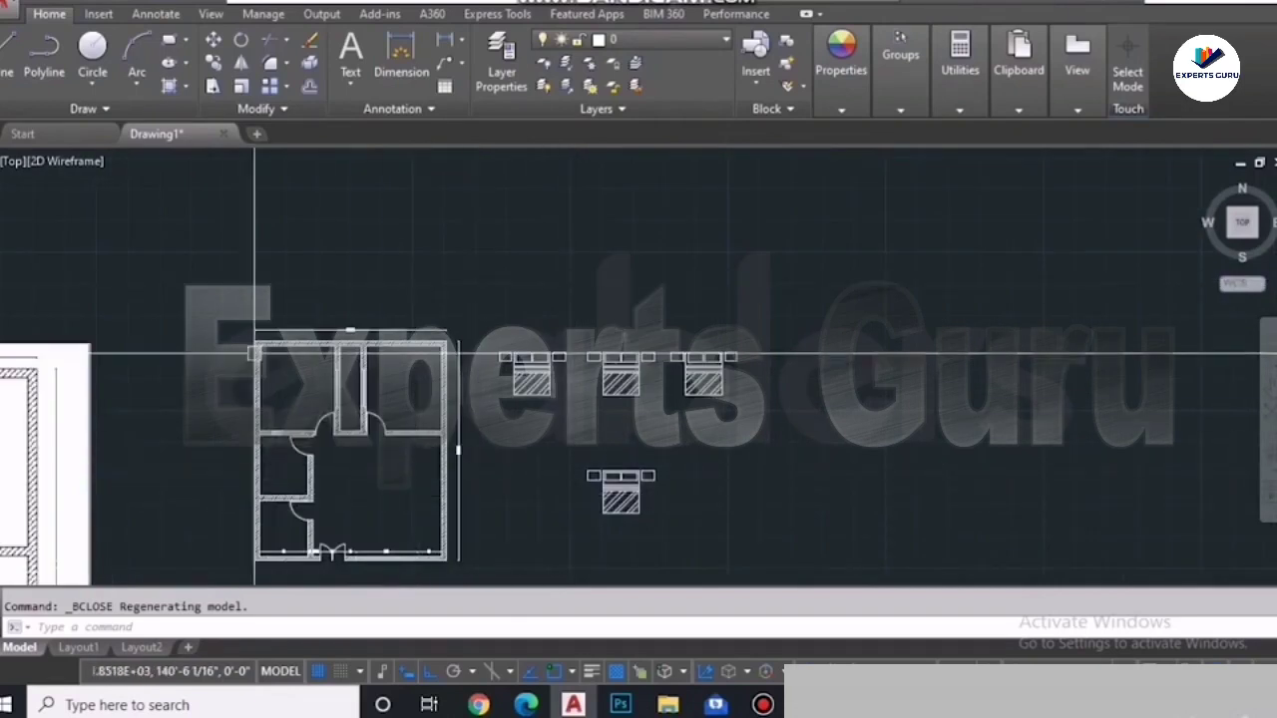
{"action": "scroll", "coordinate": [265, 384], "scroll_direction": "up", "scroll_amount": 2}
{"action": "scroll", "coordinate": [269, 385], "scroll_direction": "up", "scroll_amount": 2}
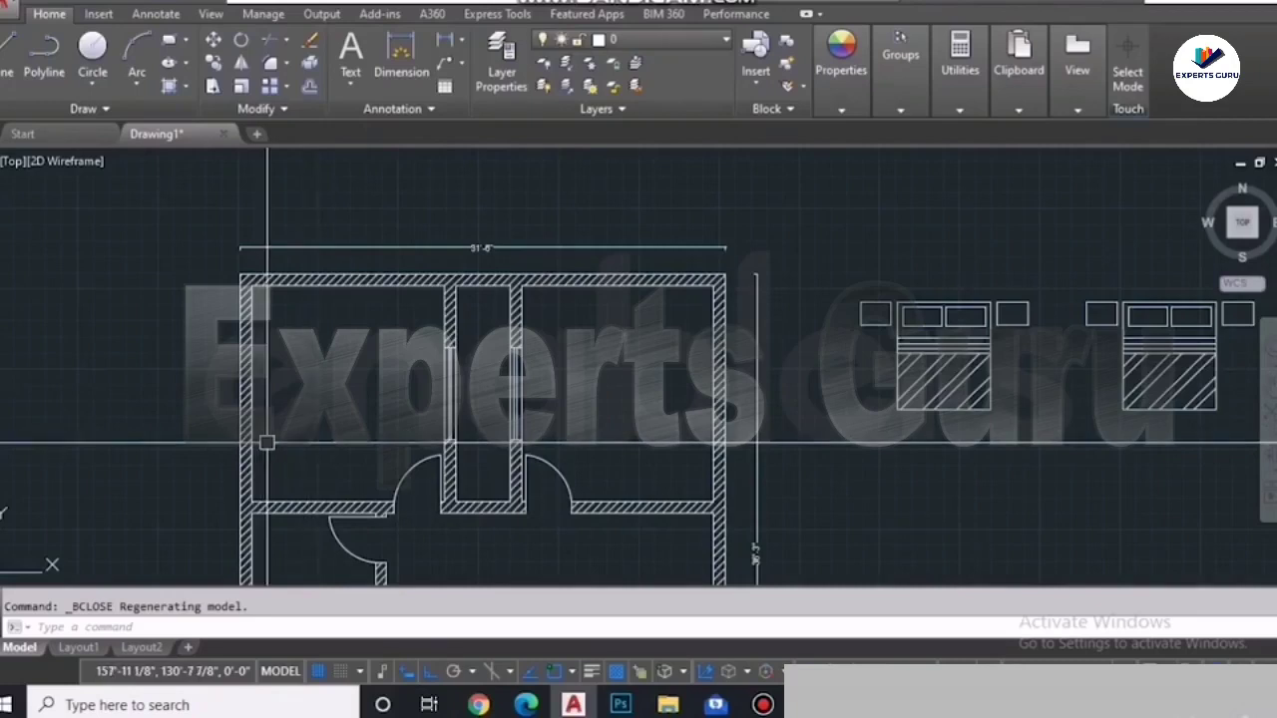
Step: Move a bed into the left room against its top wall
{"action": "left_click", "coordinate": [889, 363]}
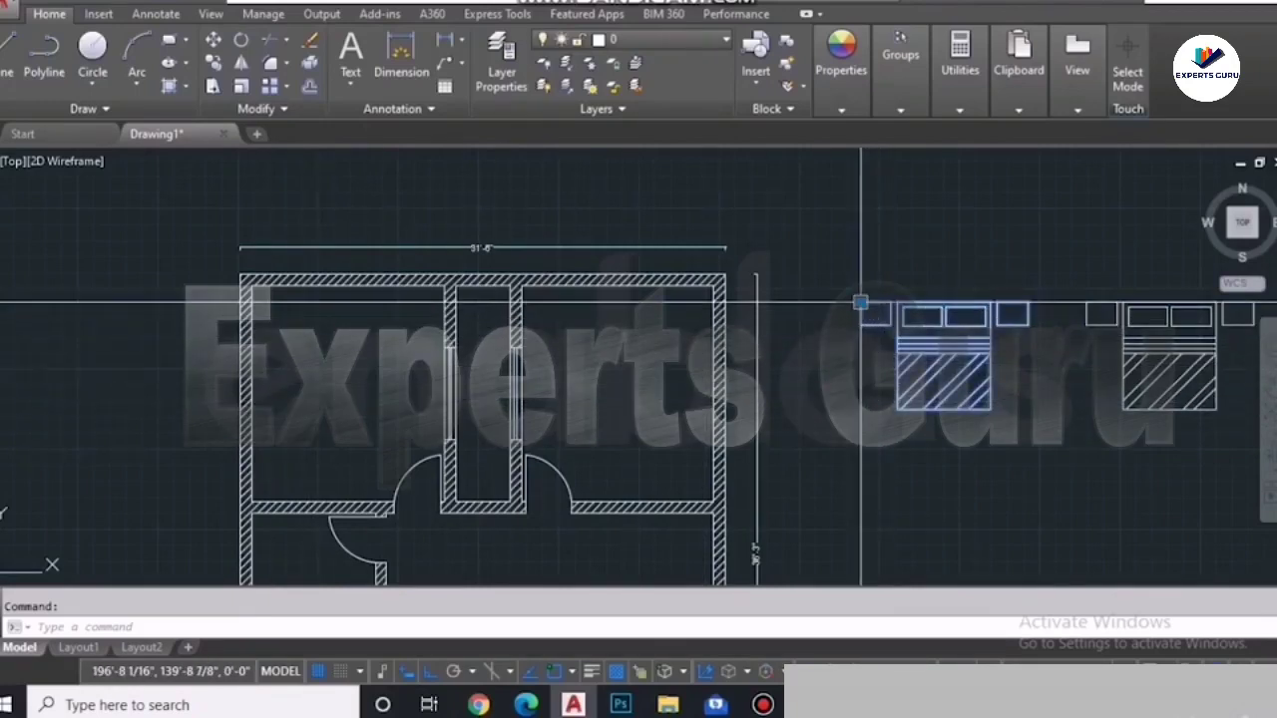
{"action": "left_click", "coordinate": [860, 302]}
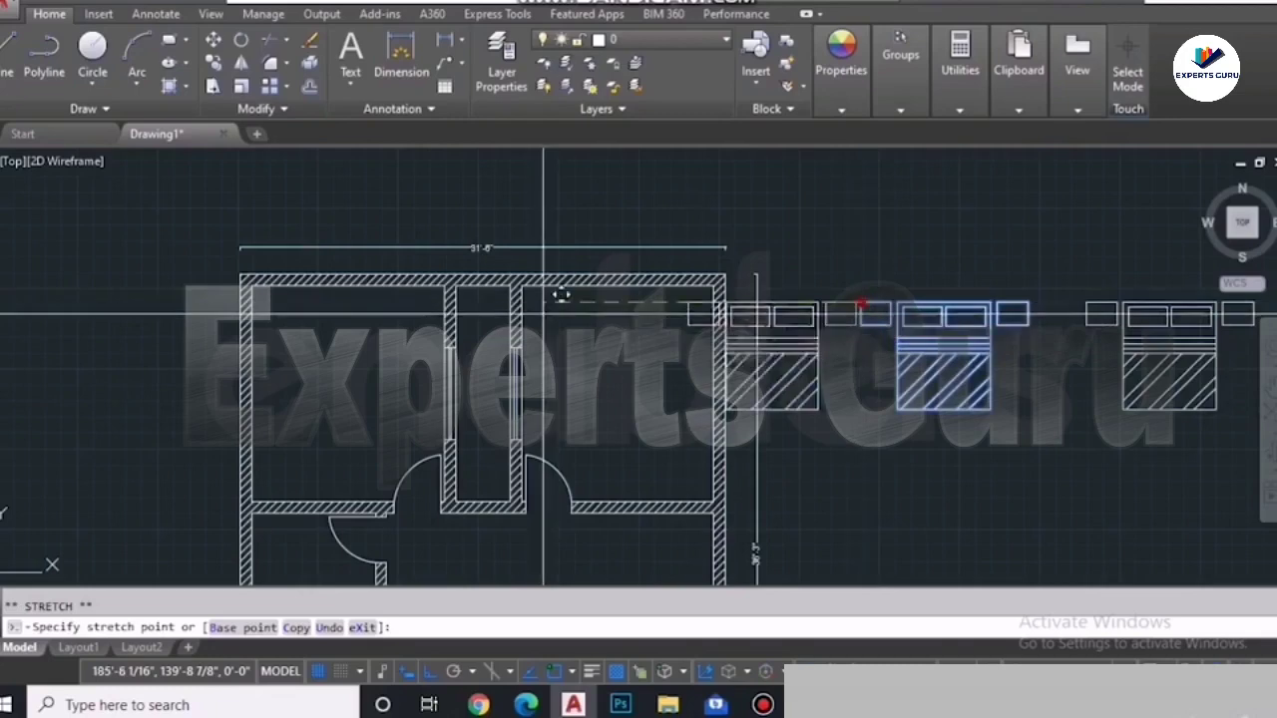
{"action": "left_click", "coordinate": [268, 317]}
{"action": "scroll", "coordinate": [250, 290], "scroll_direction": "up", "scroll_amount": 2}
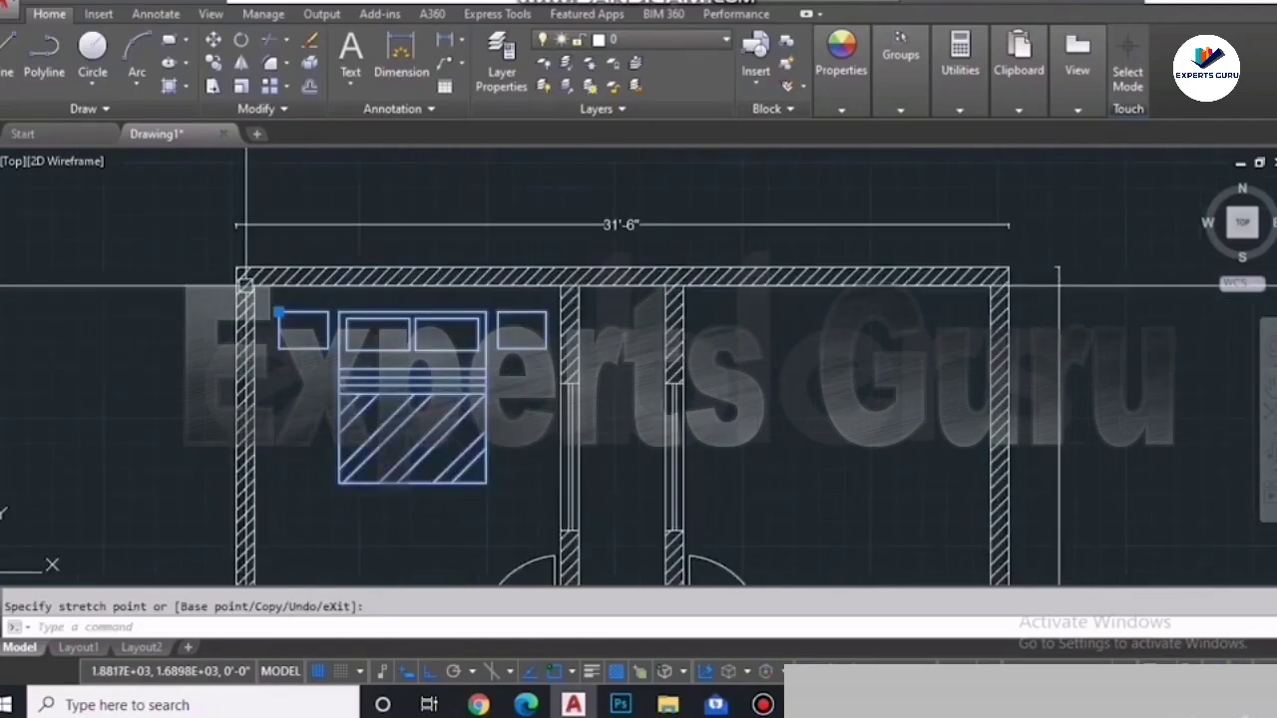
{"action": "scroll", "coordinate": [282, 297], "scroll_direction": "up", "scroll_amount": 4}
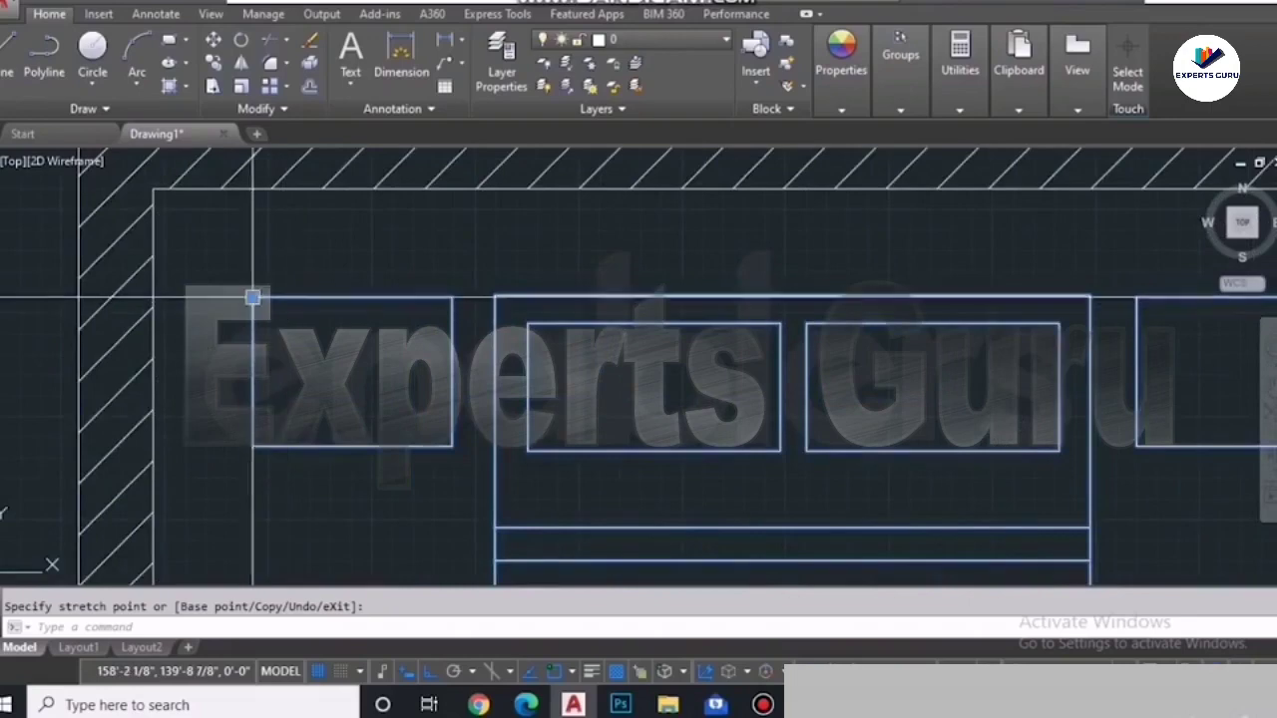
{"action": "scroll", "coordinate": [252, 297], "scroll_direction": "down", "scroll_amount": 5}
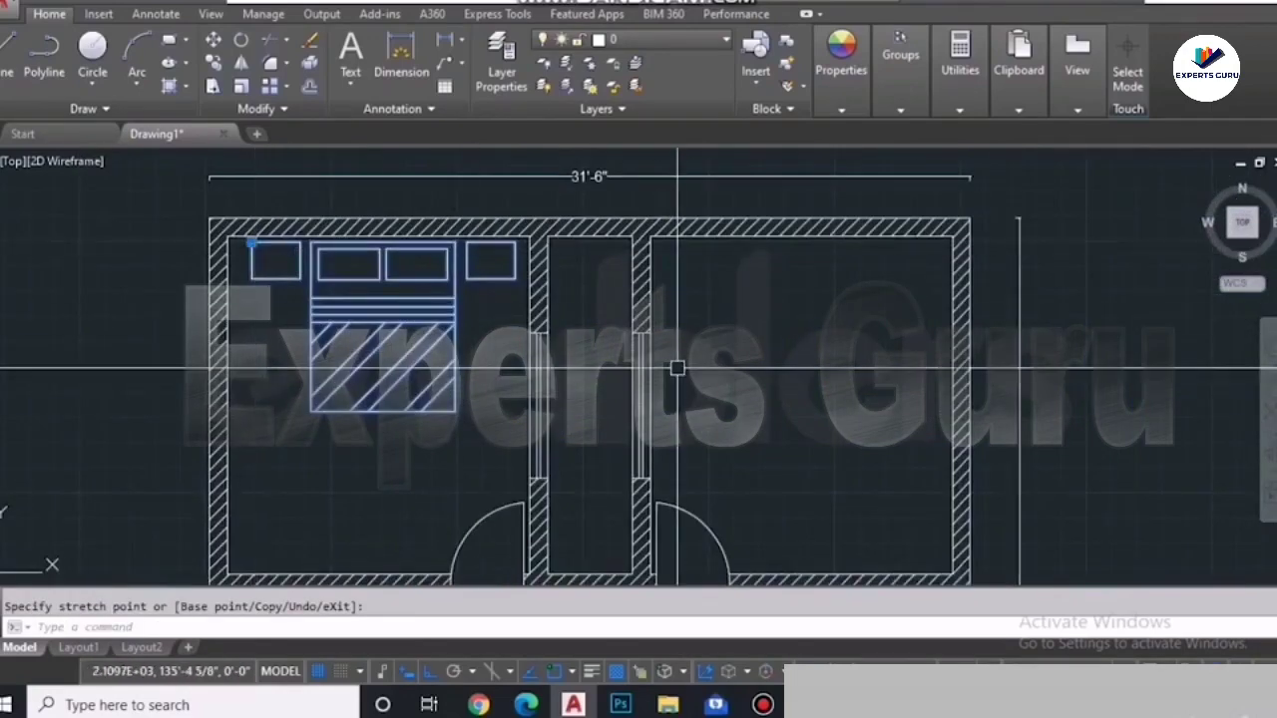
{"action": "scroll", "coordinate": [685, 379], "scroll_direction": "down", "scroll_amount": 4}
{"action": "key", "text": "Escape"}
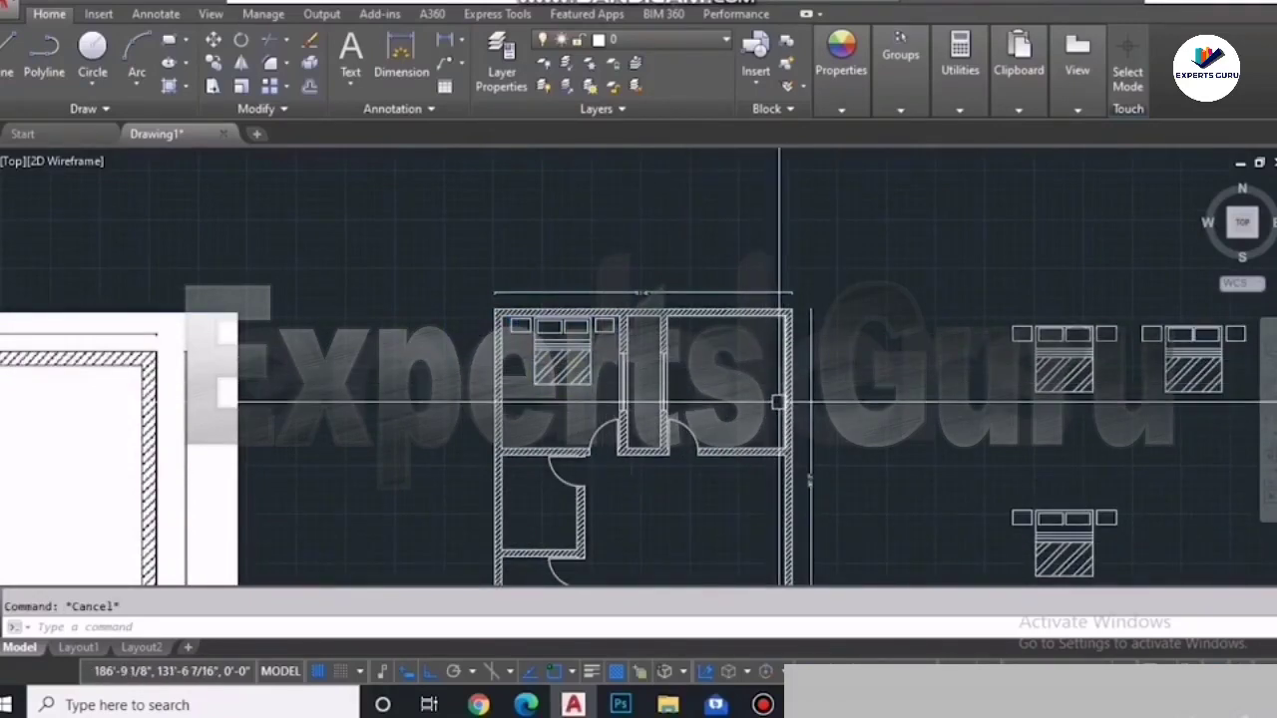
{"action": "left_click", "coordinate": [1056, 369]}
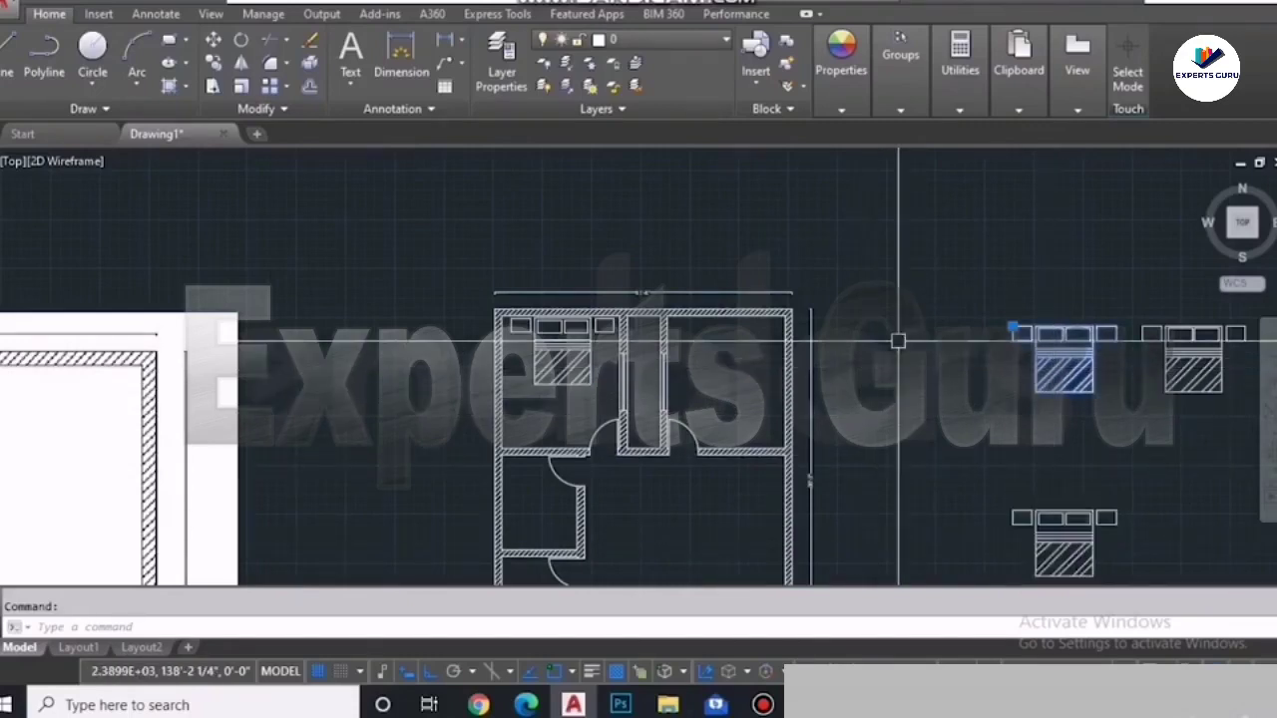
Step: Rotate the upper-right bed 90° and drop it near the right room
{"action": "type", "text": "ro"}
{"action": "key", "text": "Return"}
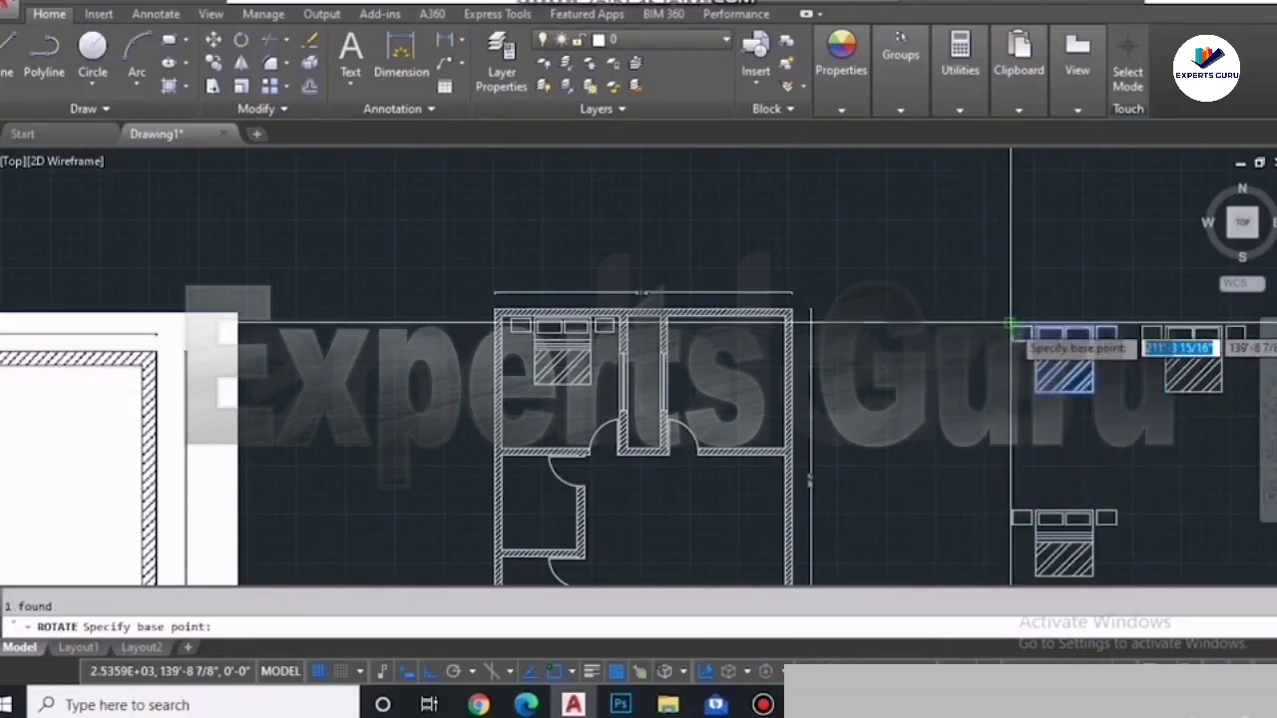
{"action": "left_click", "coordinate": [1077, 375]}
{"action": "left_click", "coordinate": [1008, 449]}
{"action": "left_click", "coordinate": [1009, 363]}
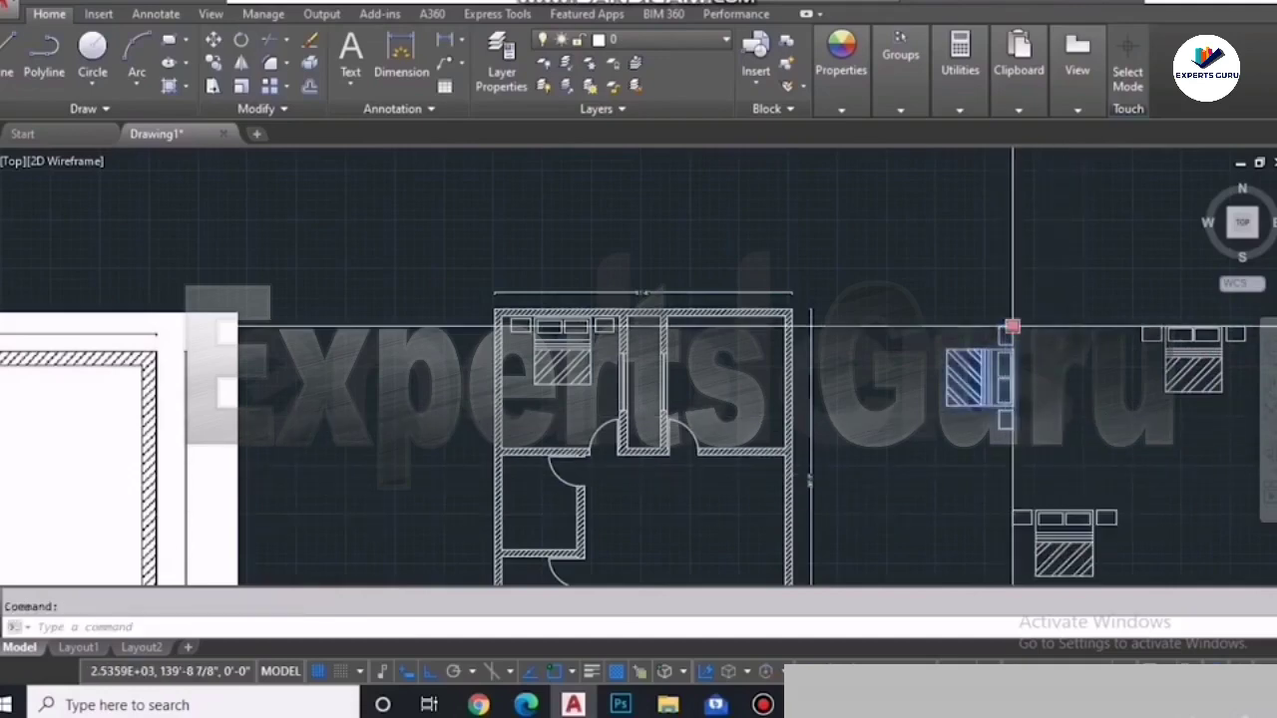
{"action": "left_click", "coordinate": [1010, 329]}
{"action": "scroll", "coordinate": [788, 354], "scroll_direction": "up", "scroll_amount": 4}
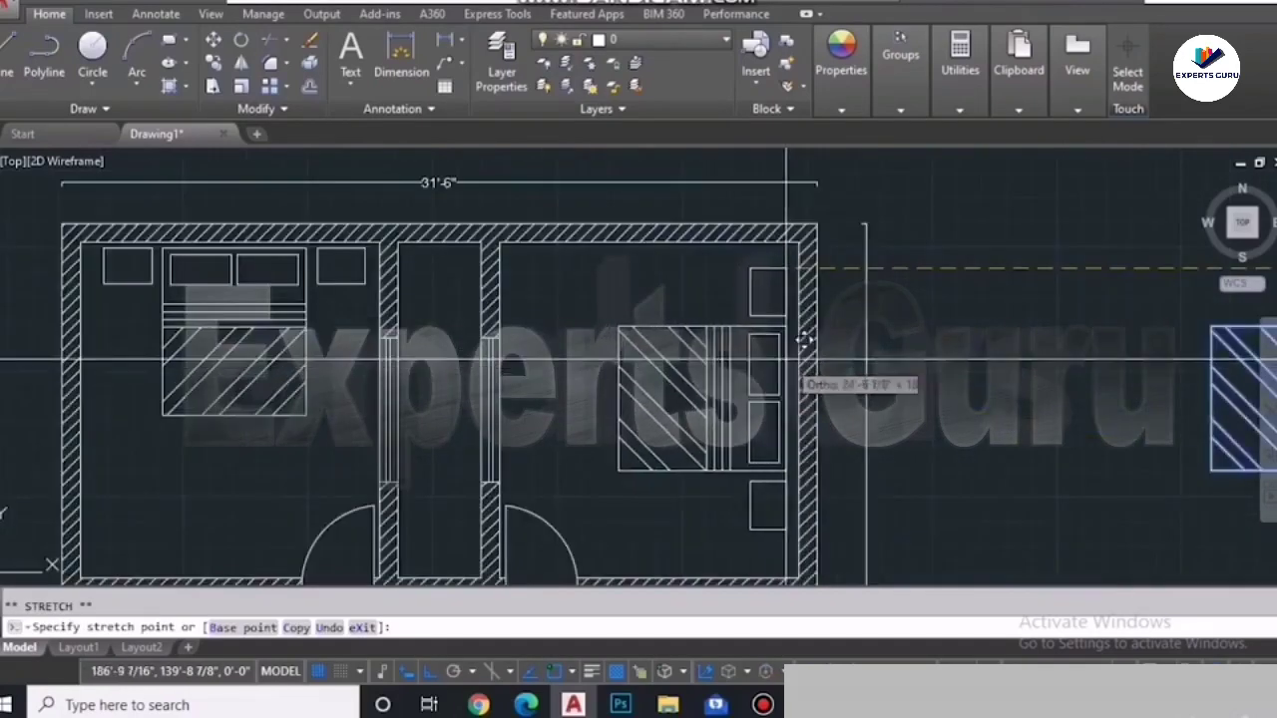
{"action": "left_click", "coordinate": [775, 427]}
{"action": "middle_click_drag", "start_coordinate": [775, 427], "coordinate": [770, 328]}
{"action": "scroll", "coordinate": [821, 439], "scroll_direction": "down", "scroll_amount": 2}
{"action": "scroll", "coordinate": [806, 289], "scroll_direction": "up", "scroll_amount": 2}
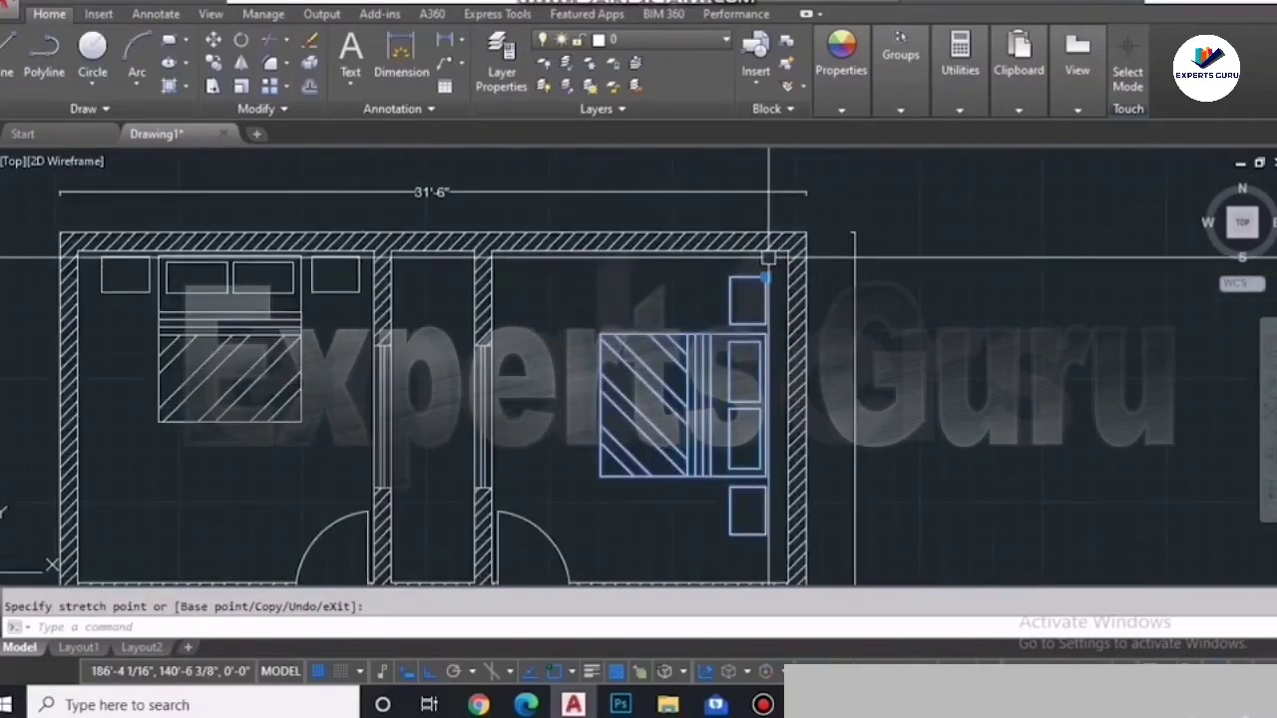
{"action": "scroll", "coordinate": [772, 265], "scroll_direction": "down", "scroll_amount": 2}
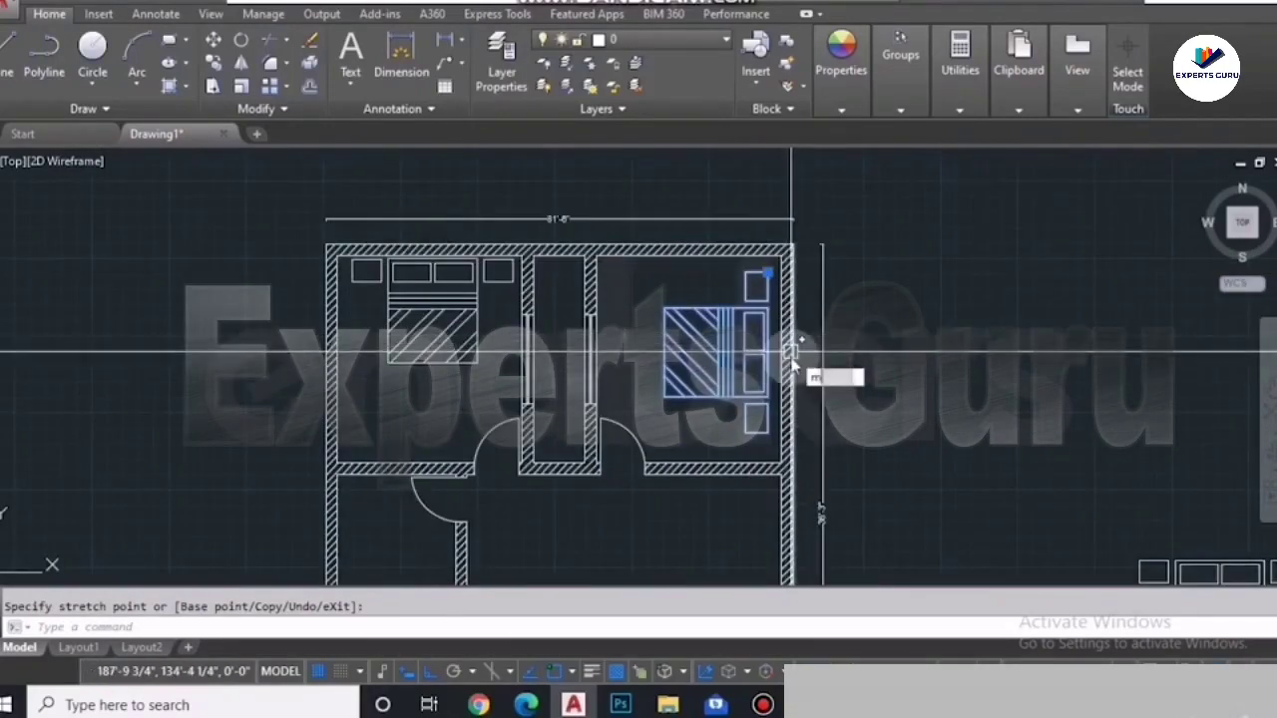
Step: Move the rotated bed against the right room's wall with object snap off
{"action": "key", "text": "Return"}
{"action": "left_click", "coordinate": [767, 434]}
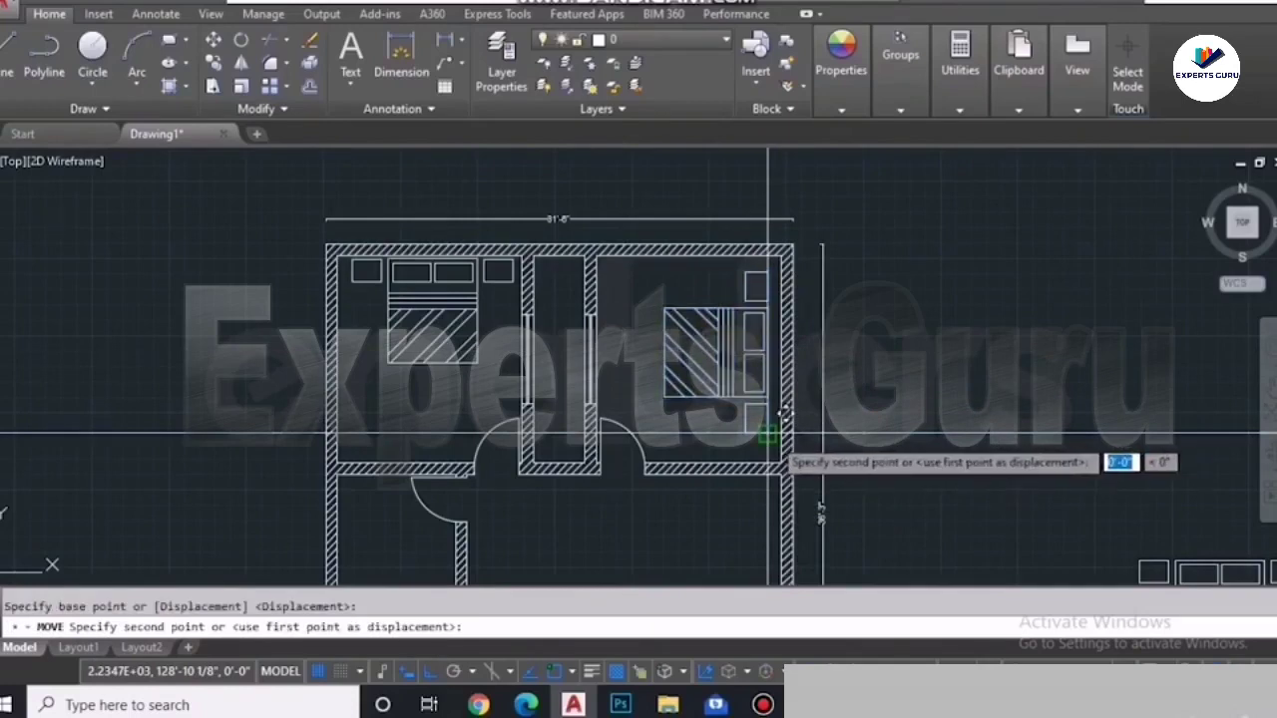
{"action": "scroll", "coordinate": [788, 417], "scroll_direction": "up", "scroll_amount": 2}
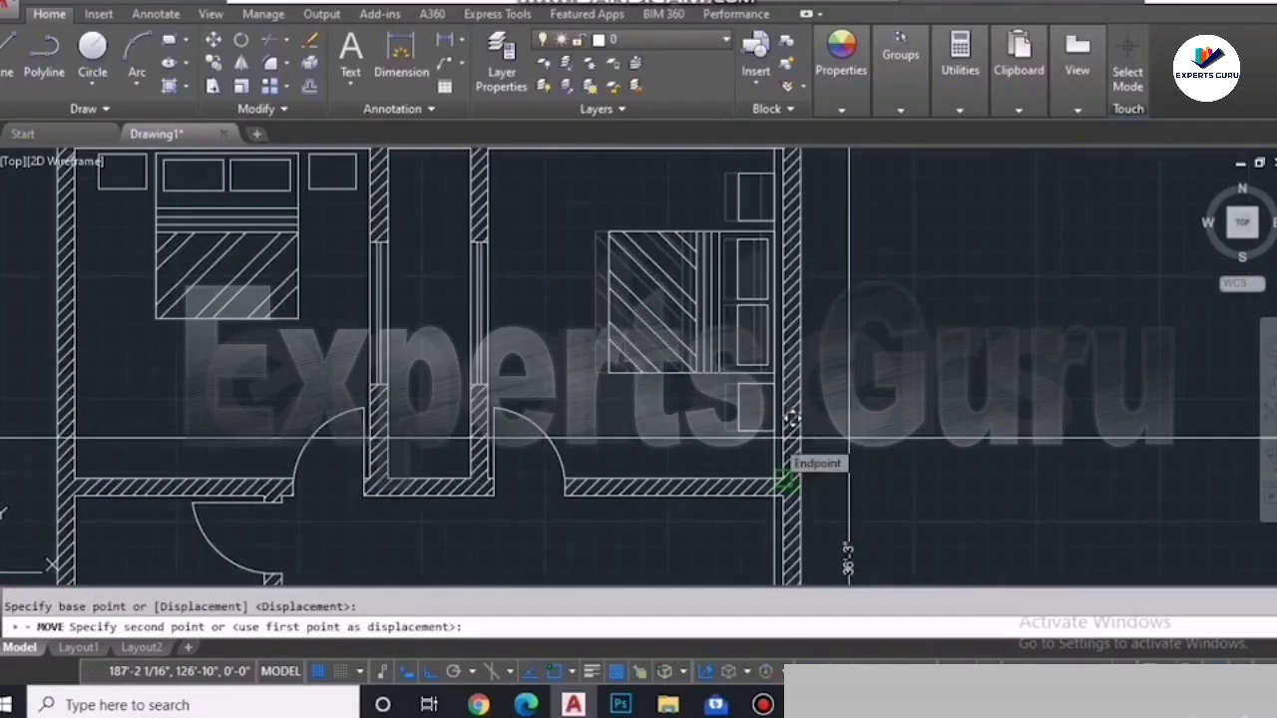
{"action": "key", "text": "F3"}
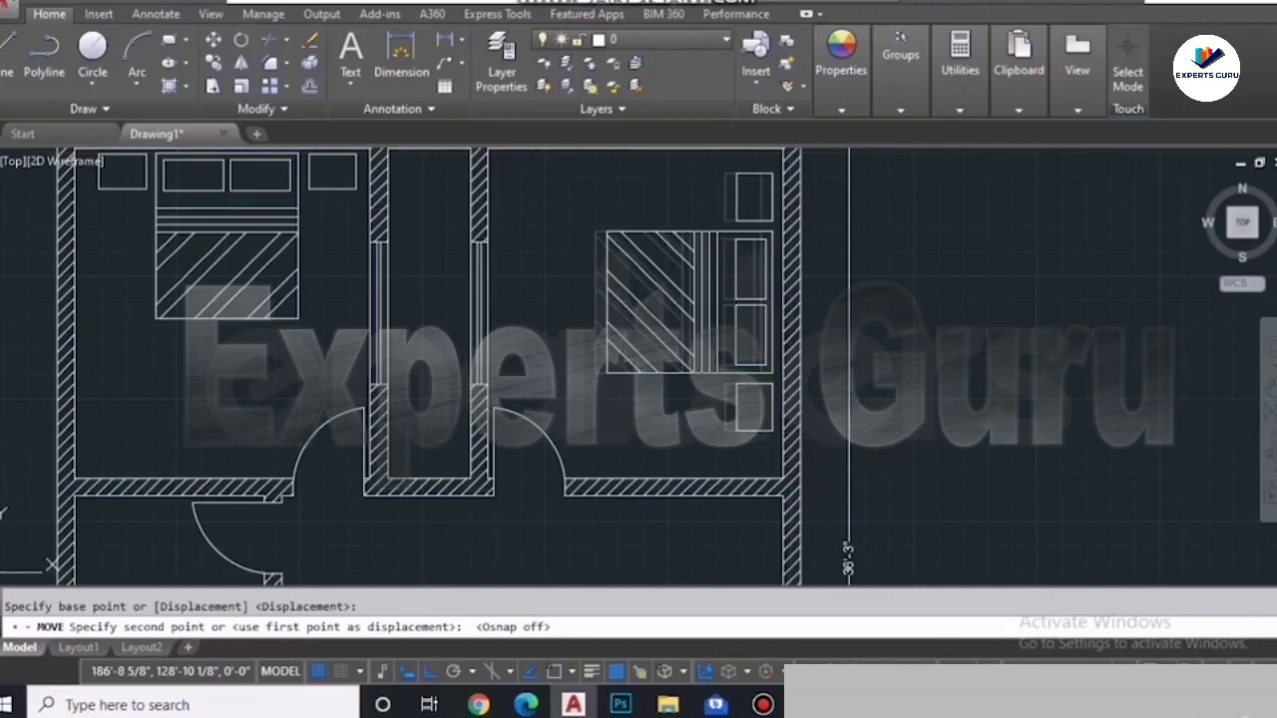
{"action": "left_click", "coordinate": [848, 582]}
{"action": "scroll", "coordinate": [848, 579], "scroll_direction": "down", "scroll_amount": 3}
{"action": "scroll", "coordinate": [944, 579], "scroll_direction": "down", "scroll_amount": 4}
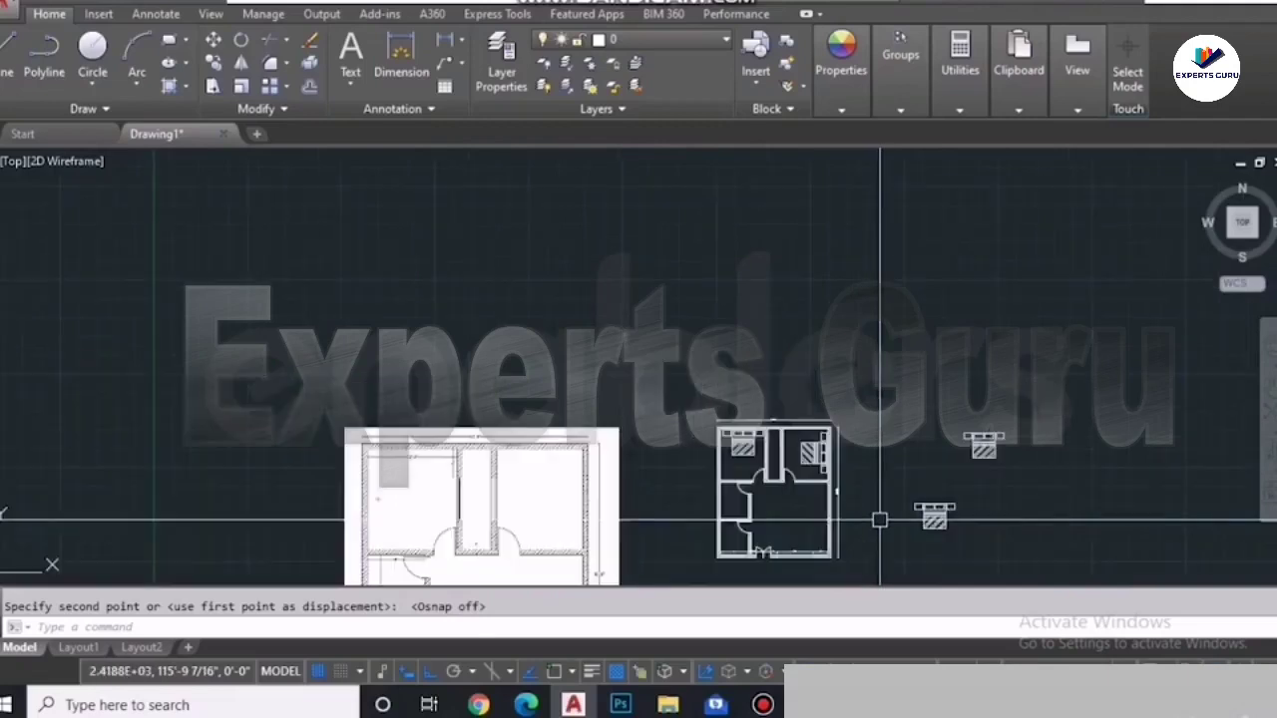
Step: Dimension the lower-left small room's wall with a 10' vertical dimension
{"action": "scroll", "coordinate": [918, 565], "scroll_direction": "up", "scroll_amount": 2}
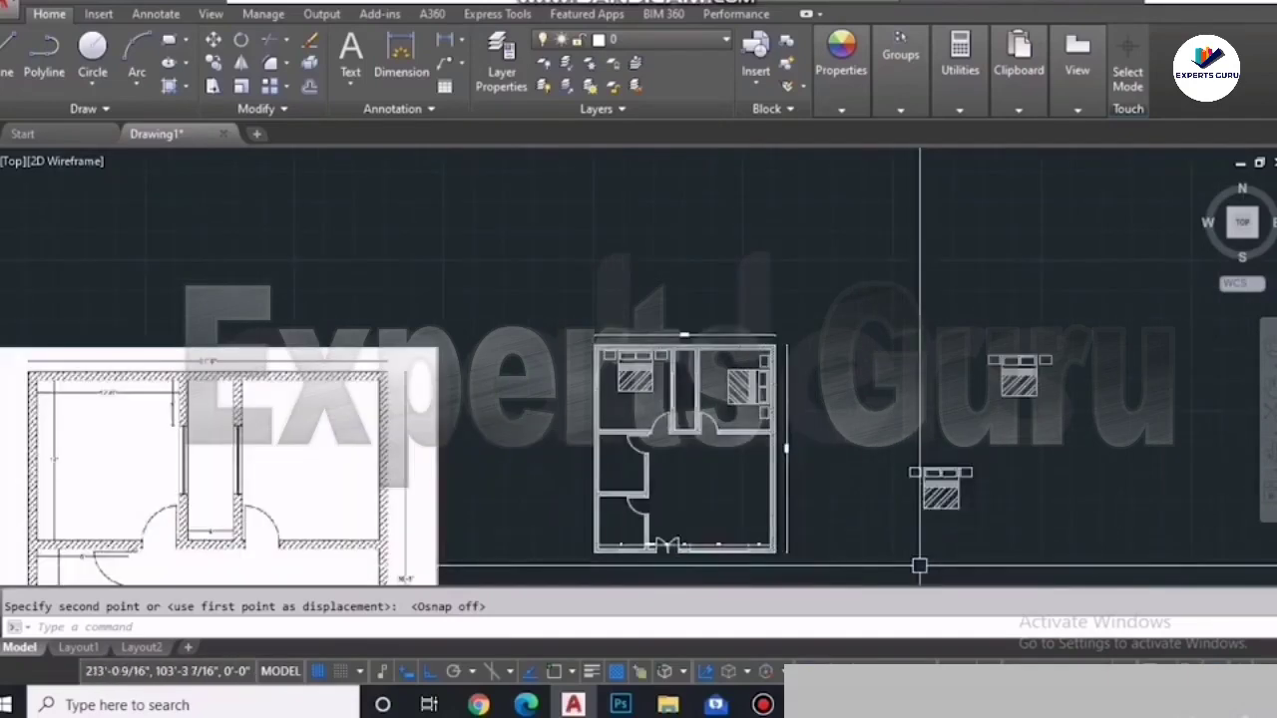
{"action": "scroll", "coordinate": [918, 566], "scroll_direction": "up", "scroll_amount": 2}
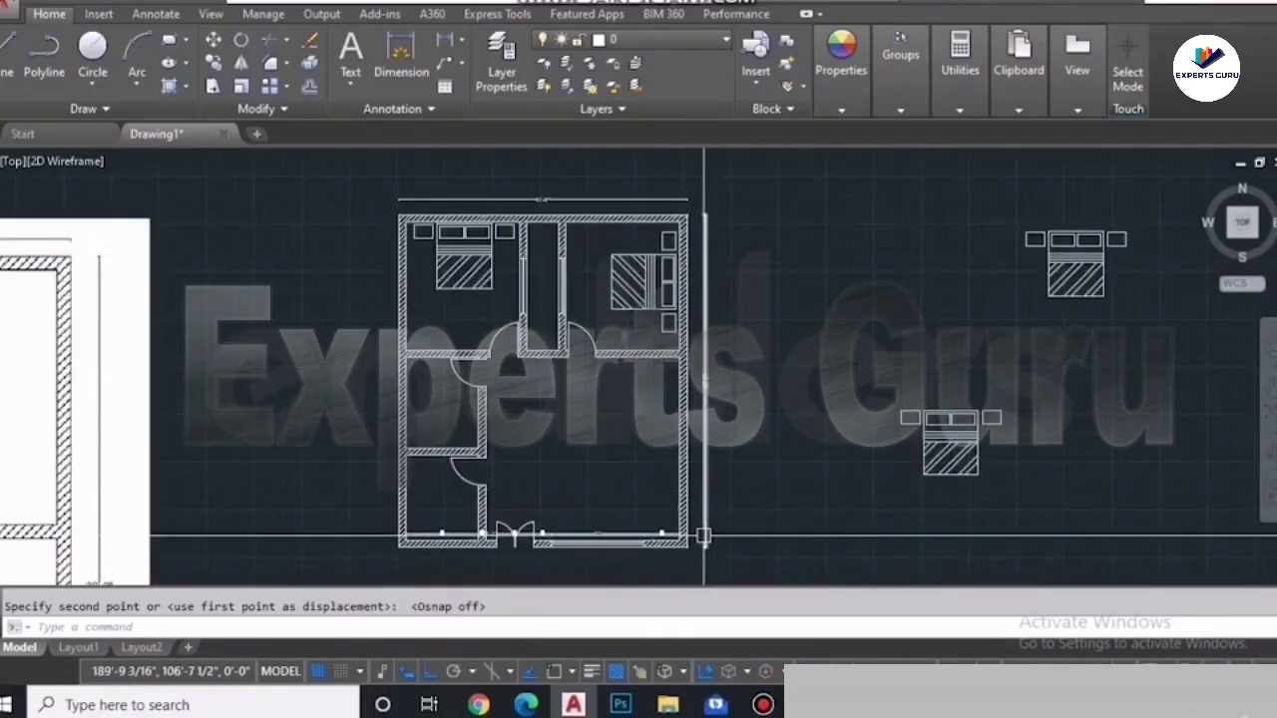
{"action": "key", "text": "Escape"}
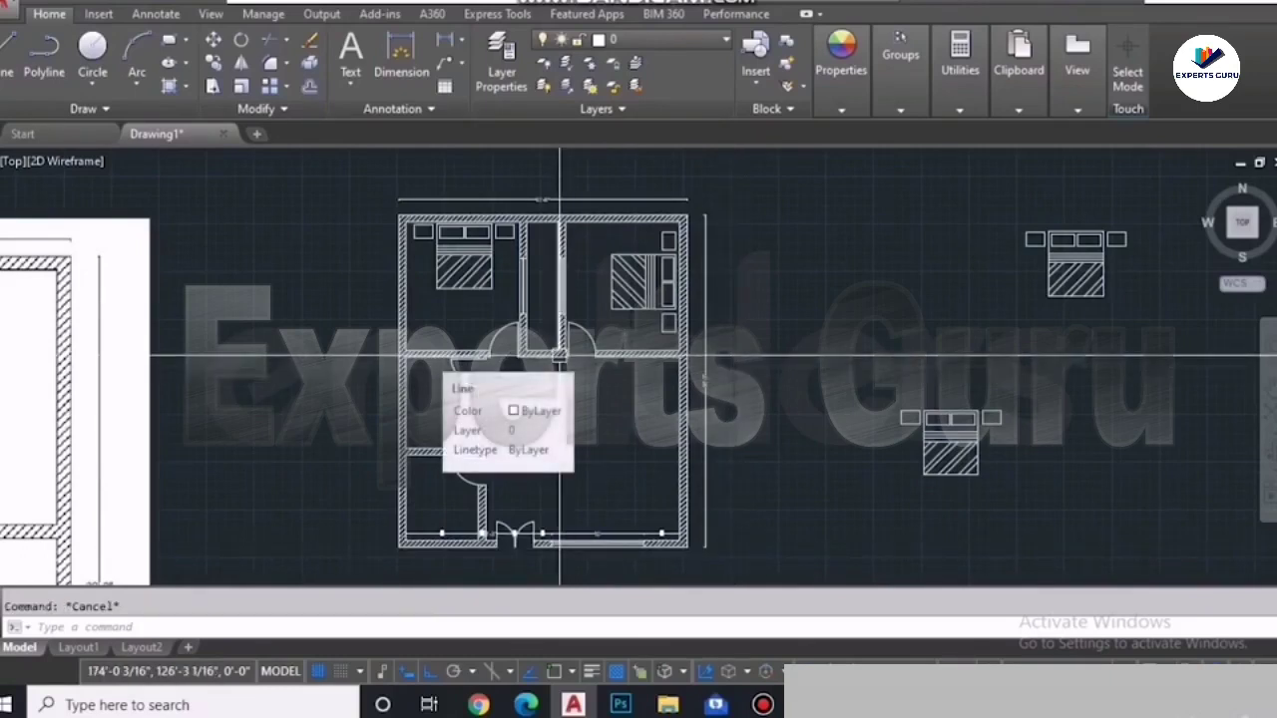
{"action": "scroll", "coordinate": [944, 474], "scroll_direction": "up", "scroll_amount": 2}
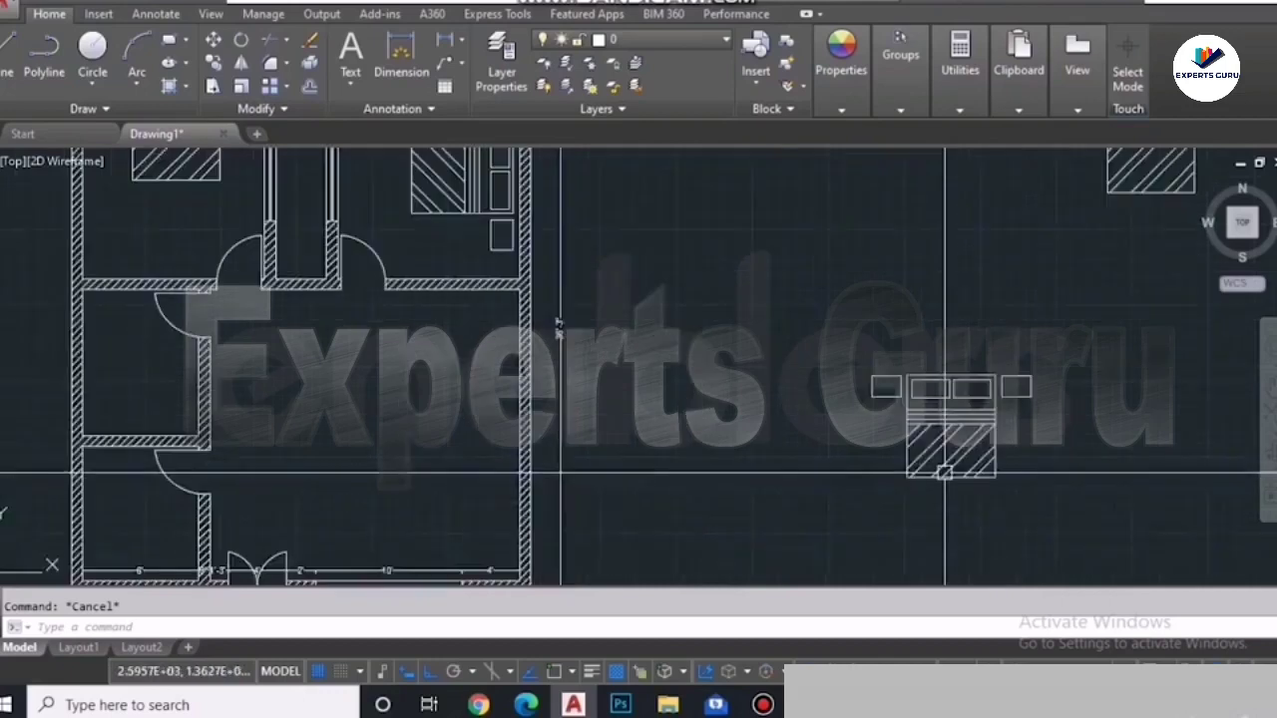
{"action": "scroll", "coordinate": [944, 473], "scroll_direction": "down", "scroll_amount": 2}
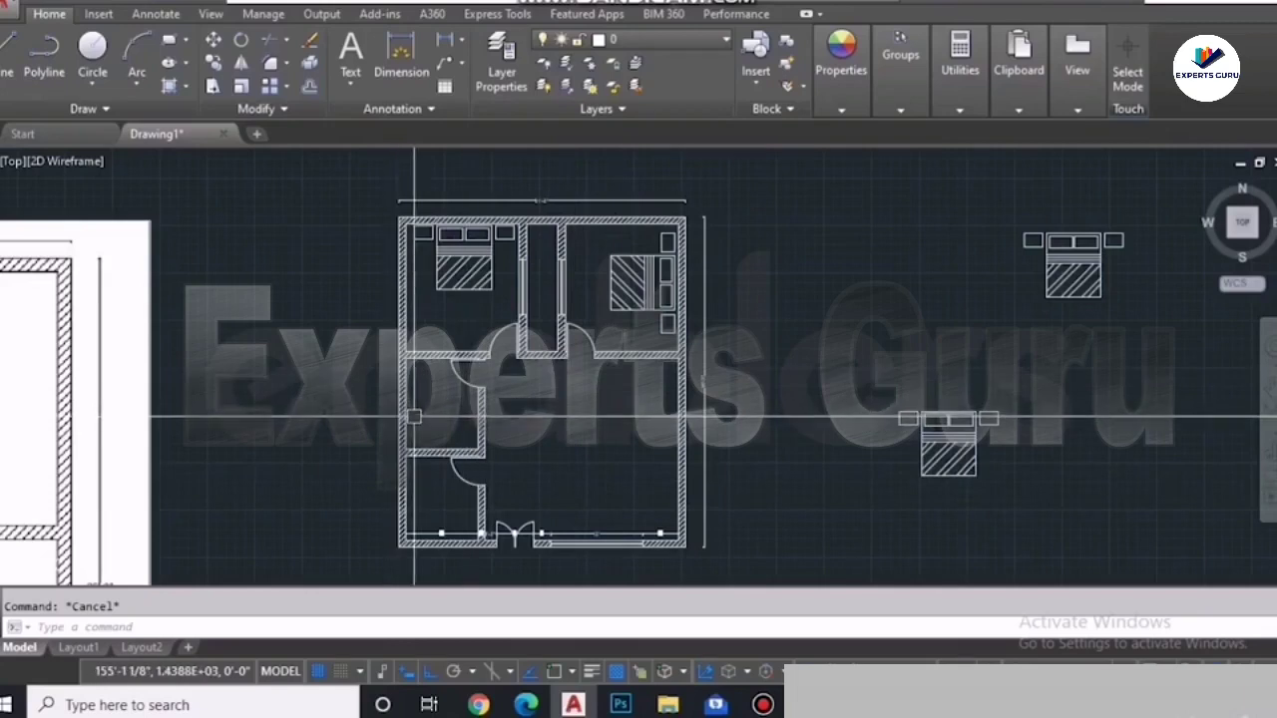
{"action": "left_click", "coordinate": [404, 70]}
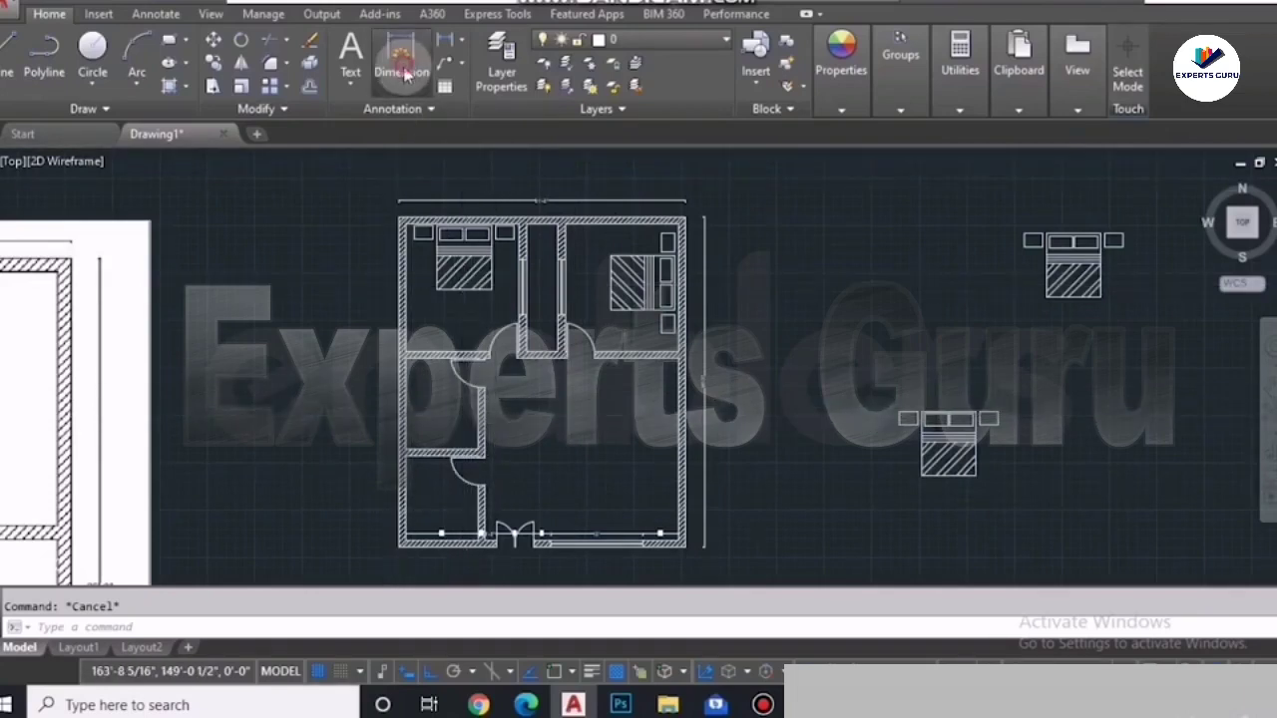
{"action": "left_click", "coordinate": [407, 399]}
{"action": "left_click", "coordinate": [431, 411]}
{"action": "scroll", "coordinate": [431, 411], "scroll_direction": "up", "scroll_amount": 5}
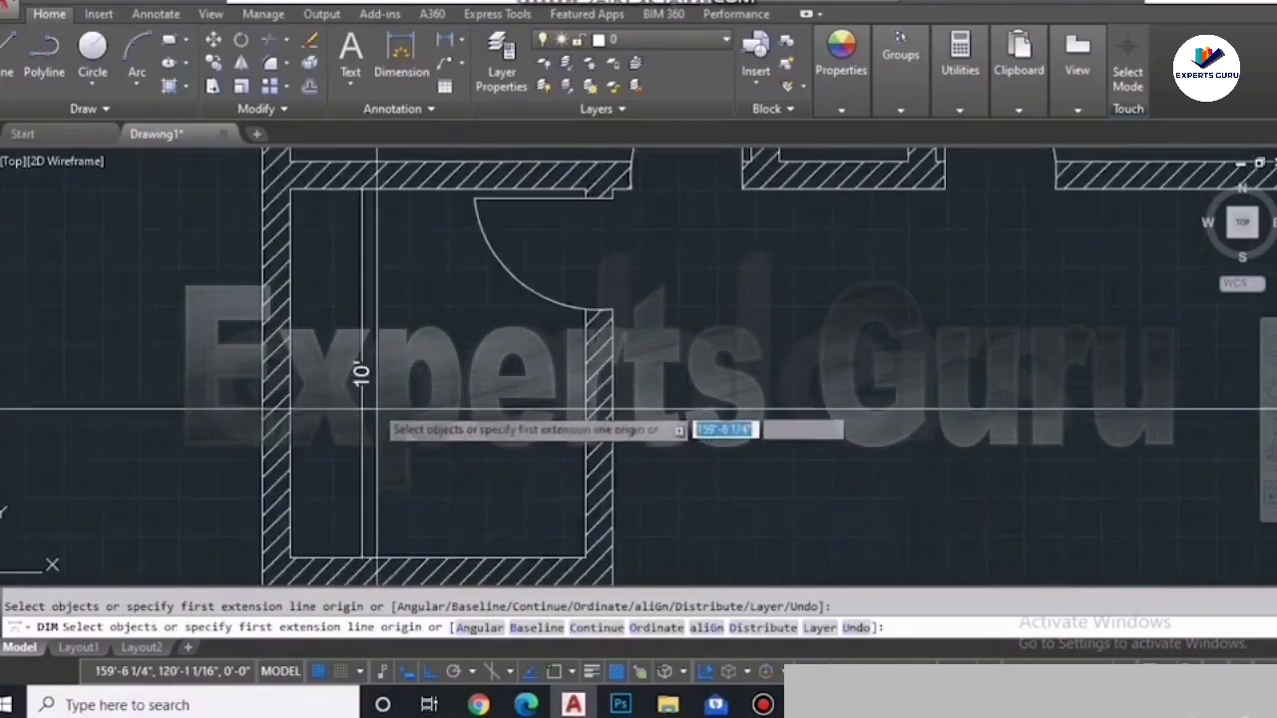
{"action": "scroll", "coordinate": [439, 401], "scroll_direction": "down", "scroll_amount": 2}
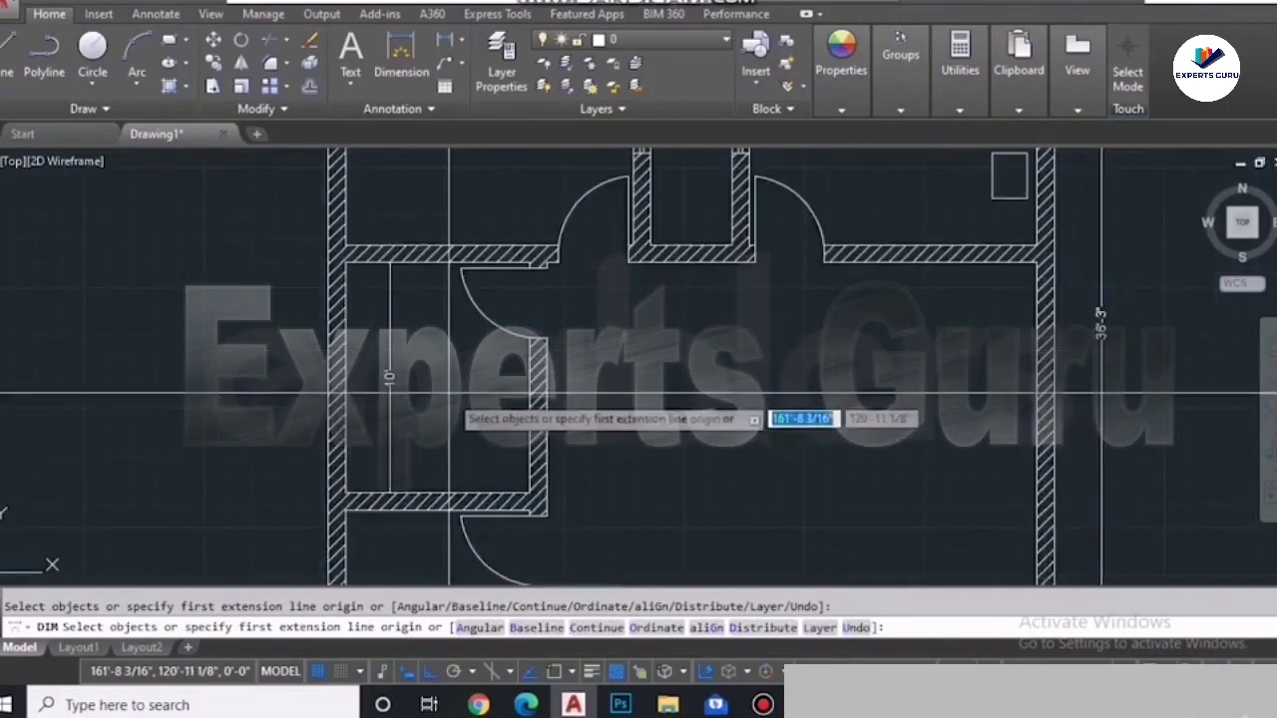
{"action": "scroll", "coordinate": [449, 397], "scroll_direction": "down", "scroll_amount": 2}
{"action": "scroll", "coordinate": [446, 429], "scroll_direction": "down", "scroll_amount": 3}
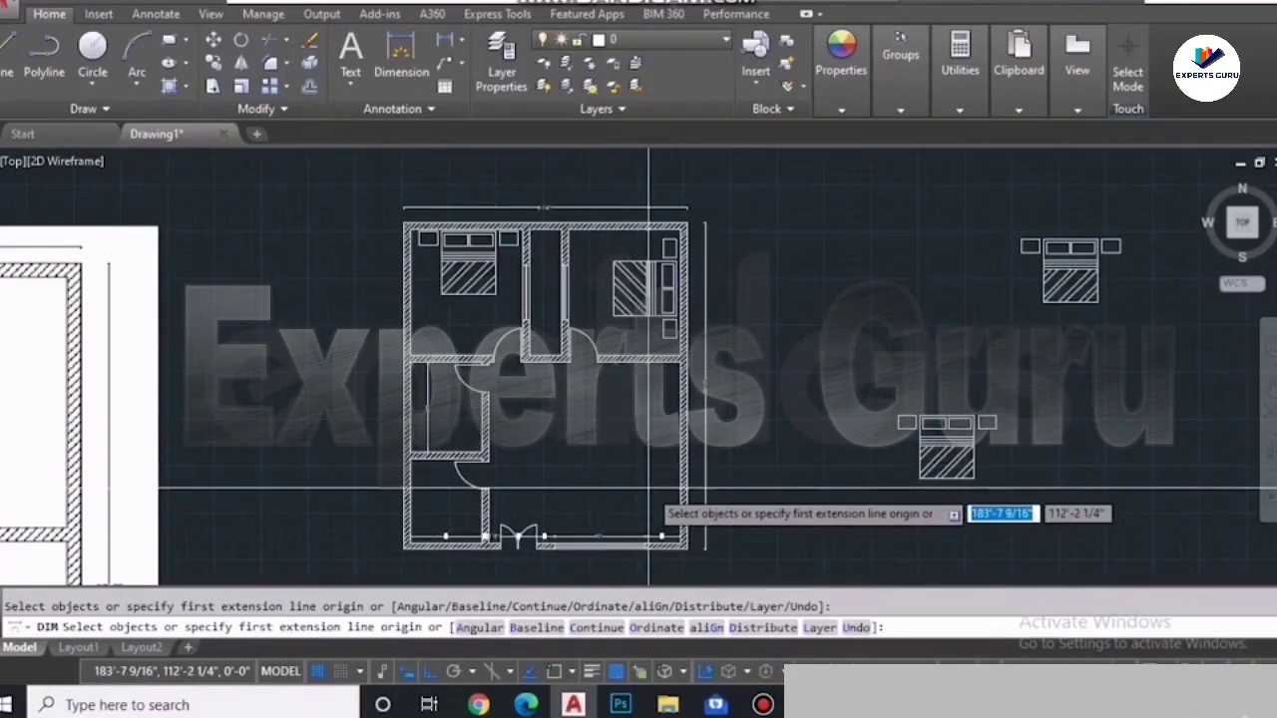
{"action": "key", "text": "Escape"}
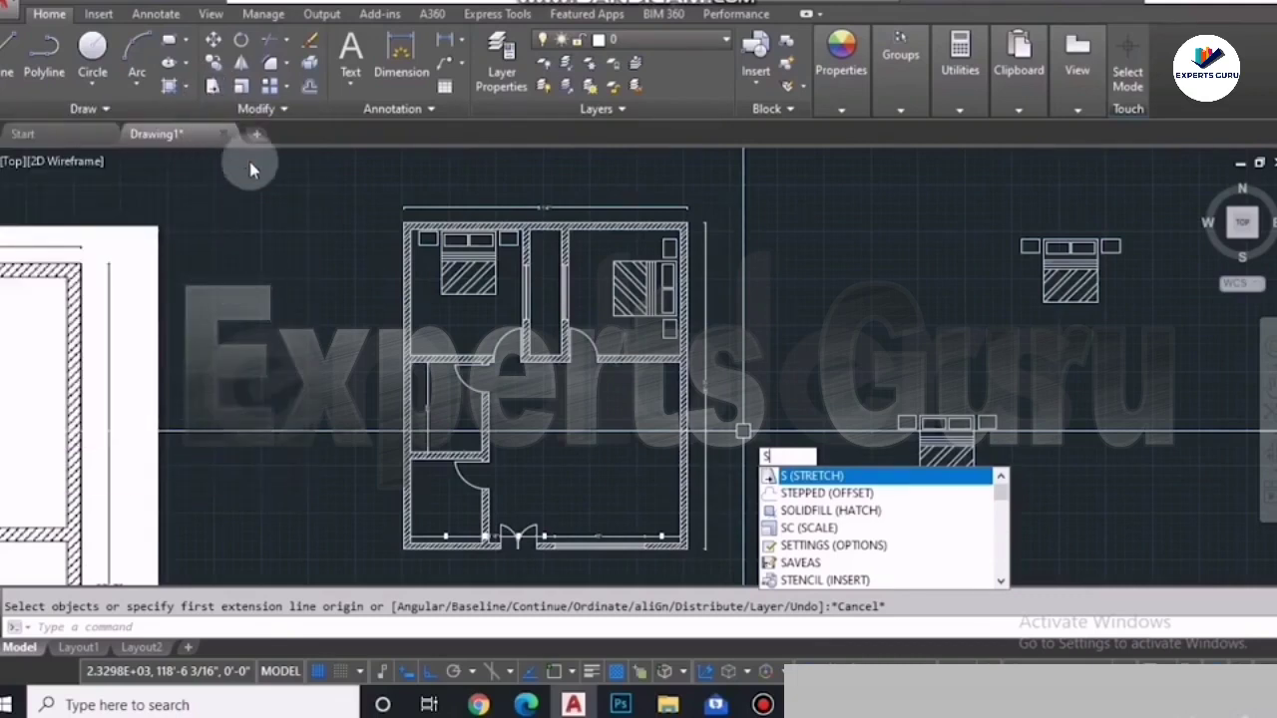
Step: Stretch the lower walls and door openings 2' downward so the small room grows from 10' to 12'
{"action": "key", "text": "Return"}
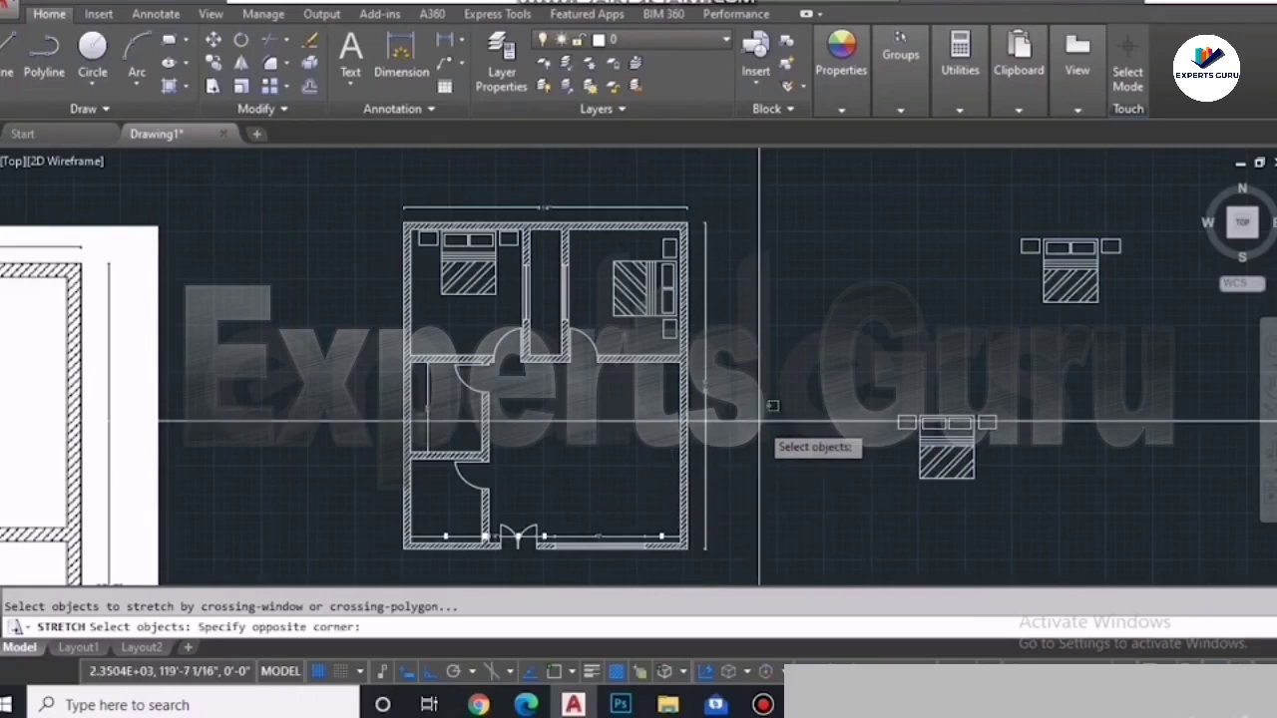
{"action": "left_click", "coordinate": [358, 578]}
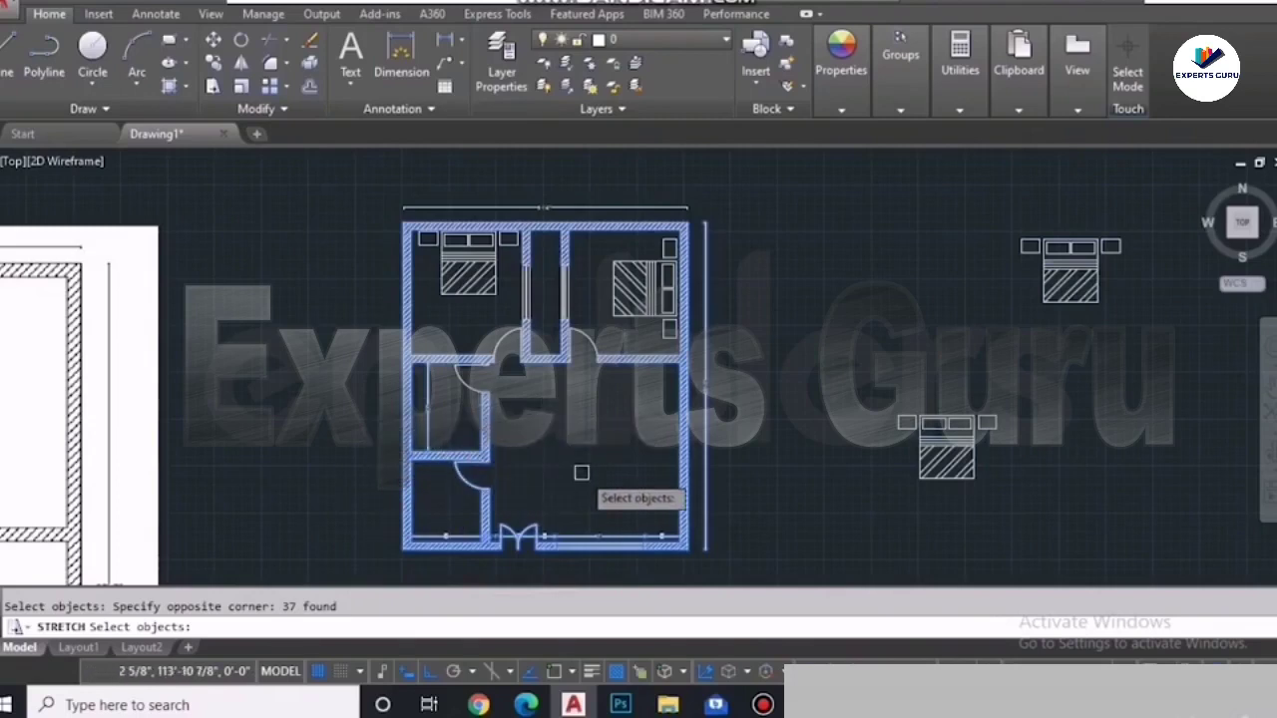
{"action": "scroll", "coordinate": [582, 463], "scroll_direction": "down", "scroll_amount": 2}
{"action": "scroll", "coordinate": [596, 562], "scroll_direction": "up", "scroll_amount": 4}
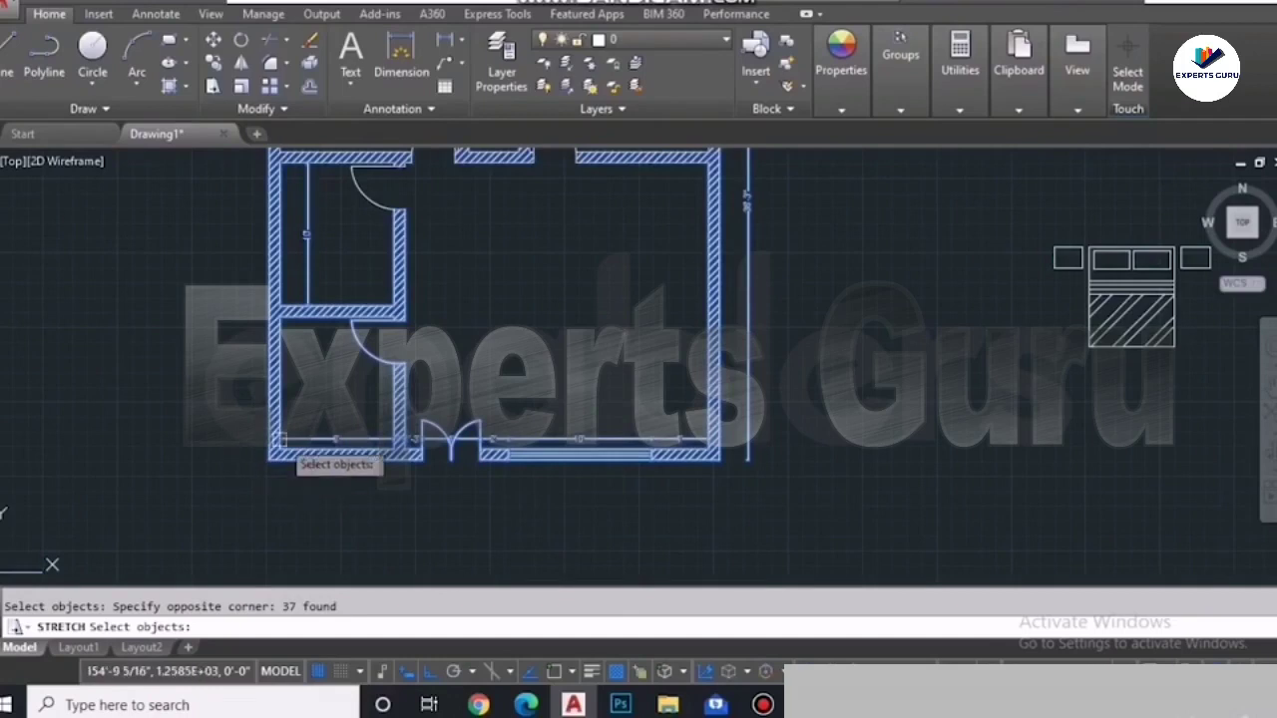
{"action": "key", "text": "Return"}
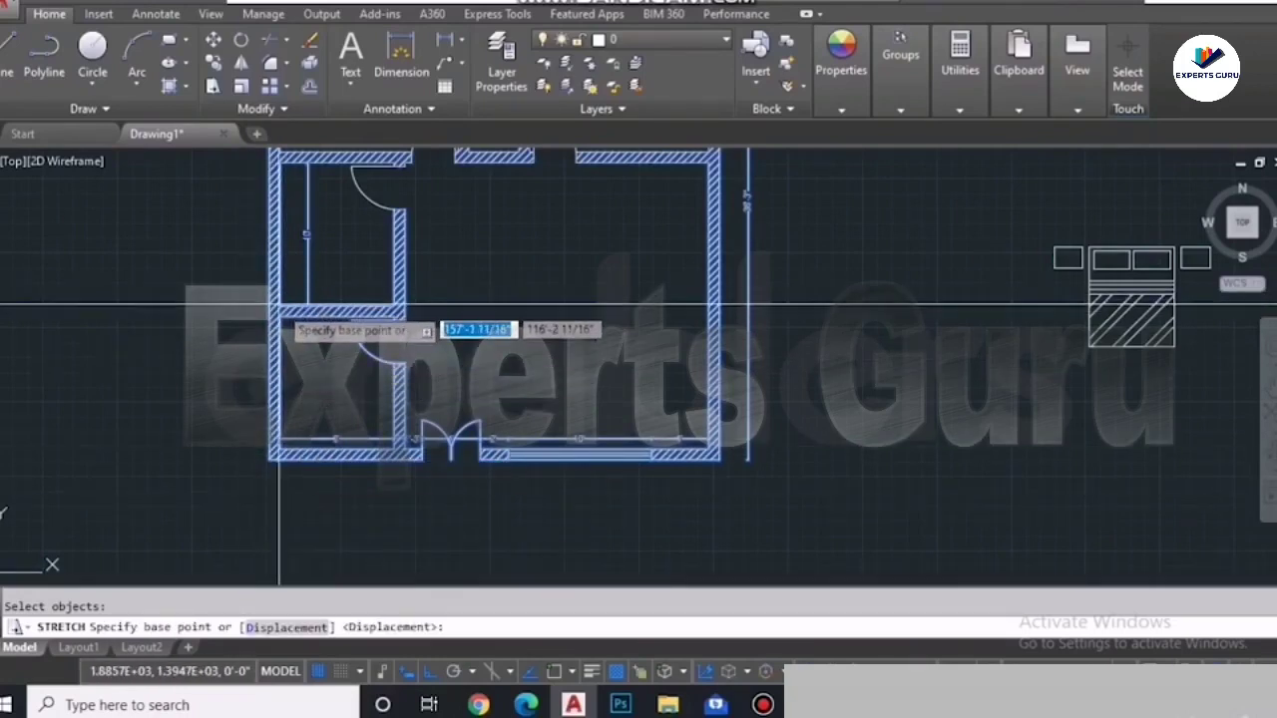
{"action": "key", "text": "F3"}
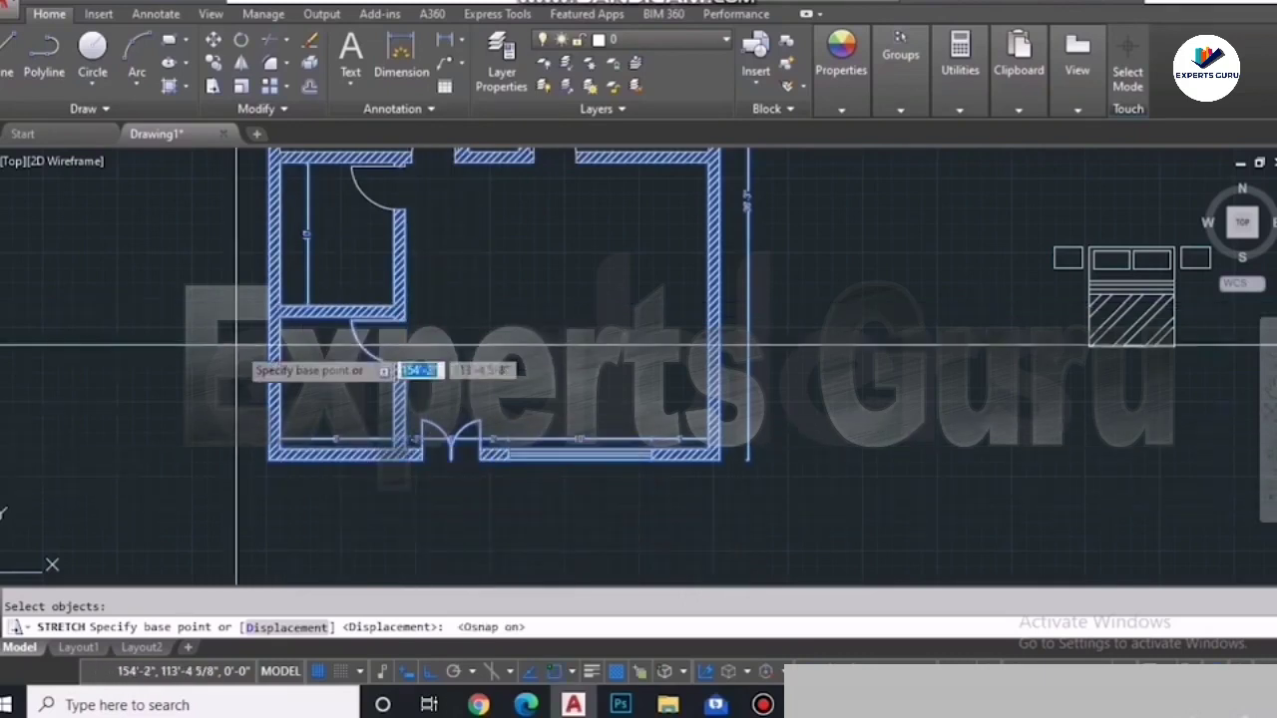
{"action": "left_click", "coordinate": [280, 307]}
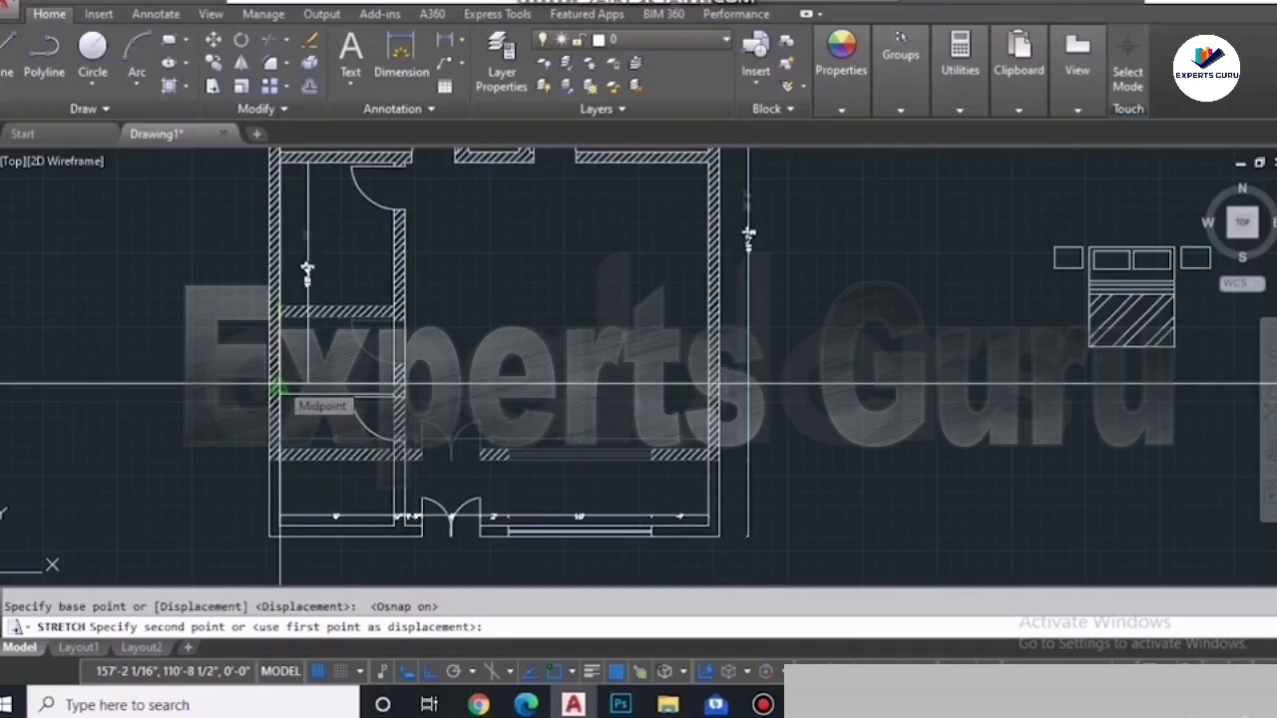
{"action": "type", "text": "2"}
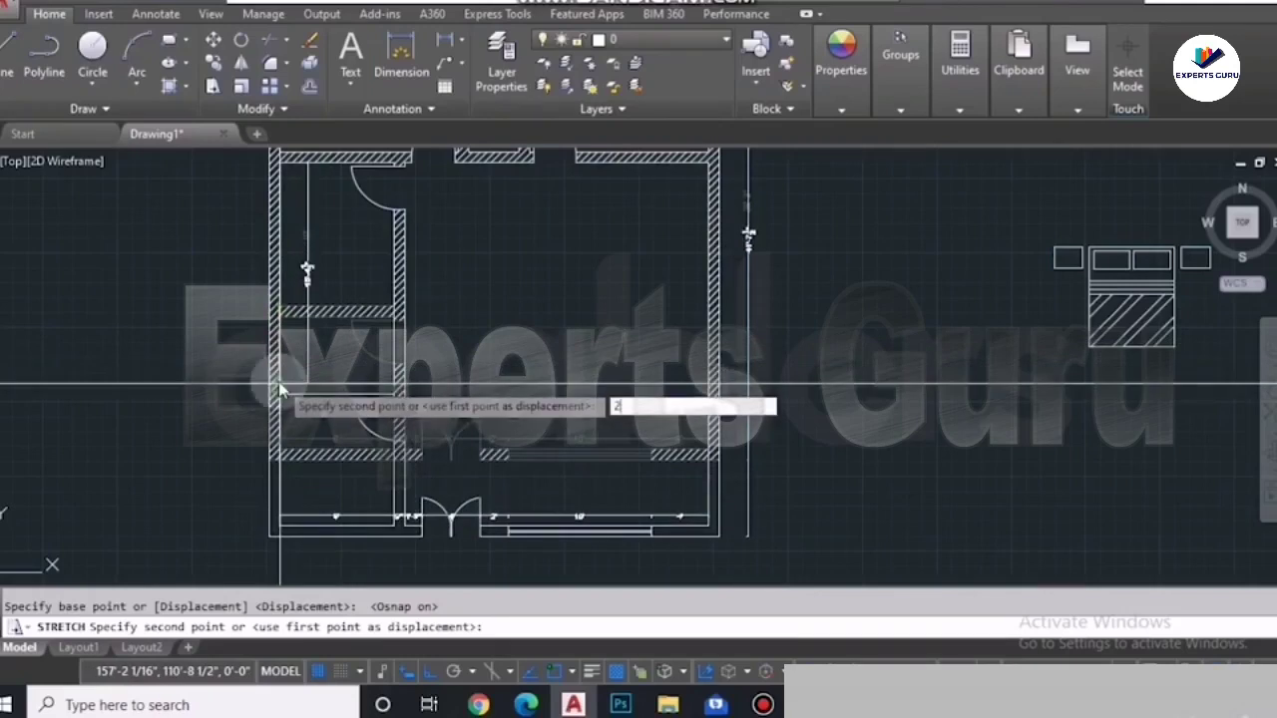
{"action": "type", "text": "'"}
{"action": "key", "text": "Return"}
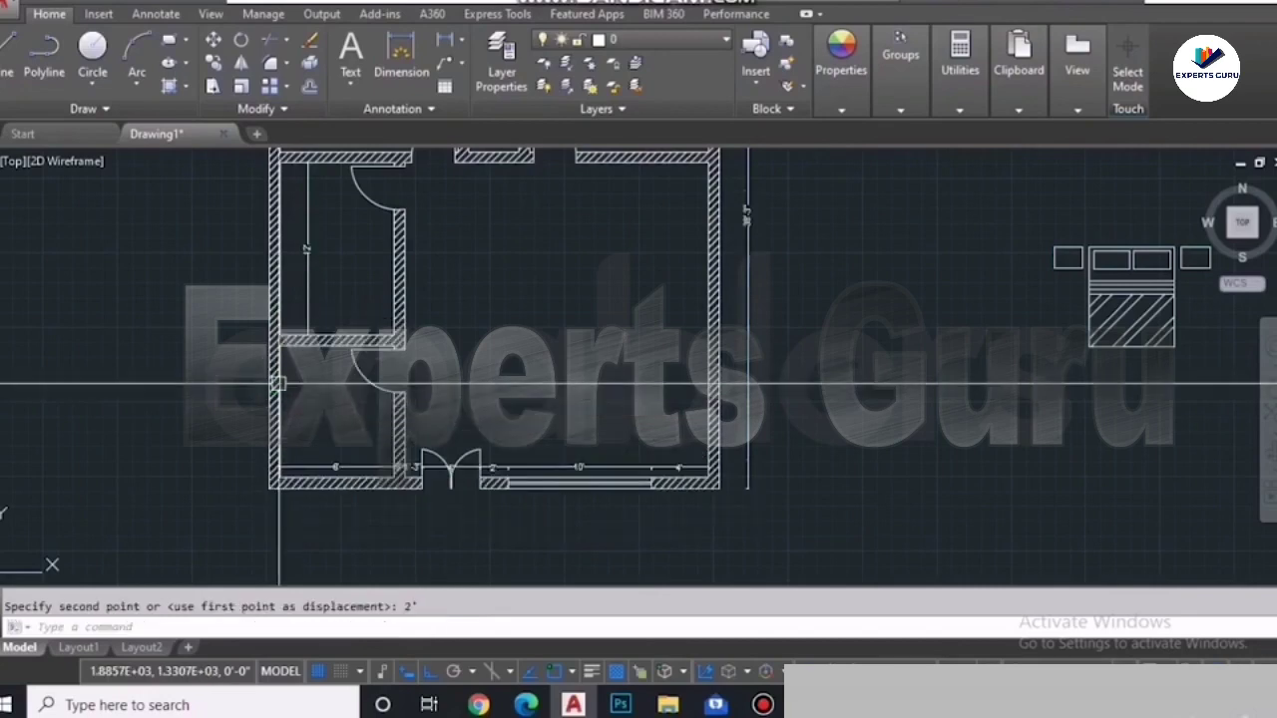
{"action": "scroll", "coordinate": [333, 216], "scroll_direction": "up", "scroll_amount": 4}
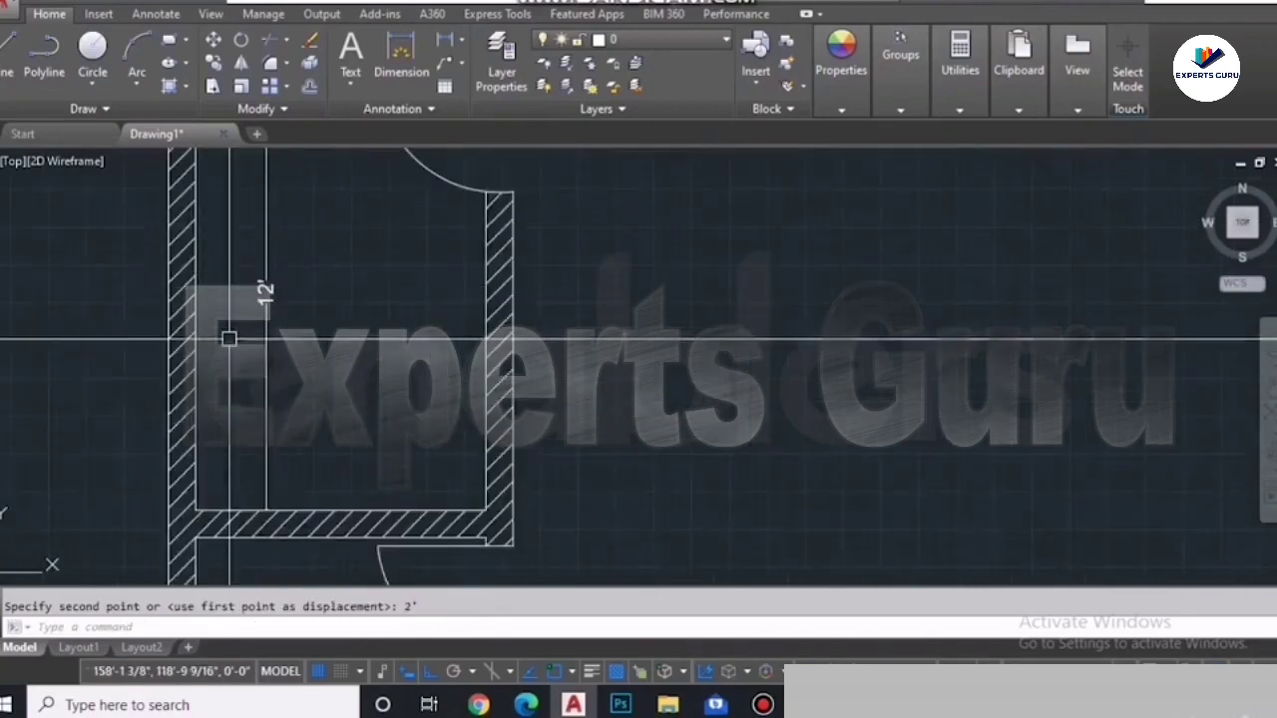
{"action": "scroll", "coordinate": [288, 331], "scroll_direction": "down", "scroll_amount": 5}
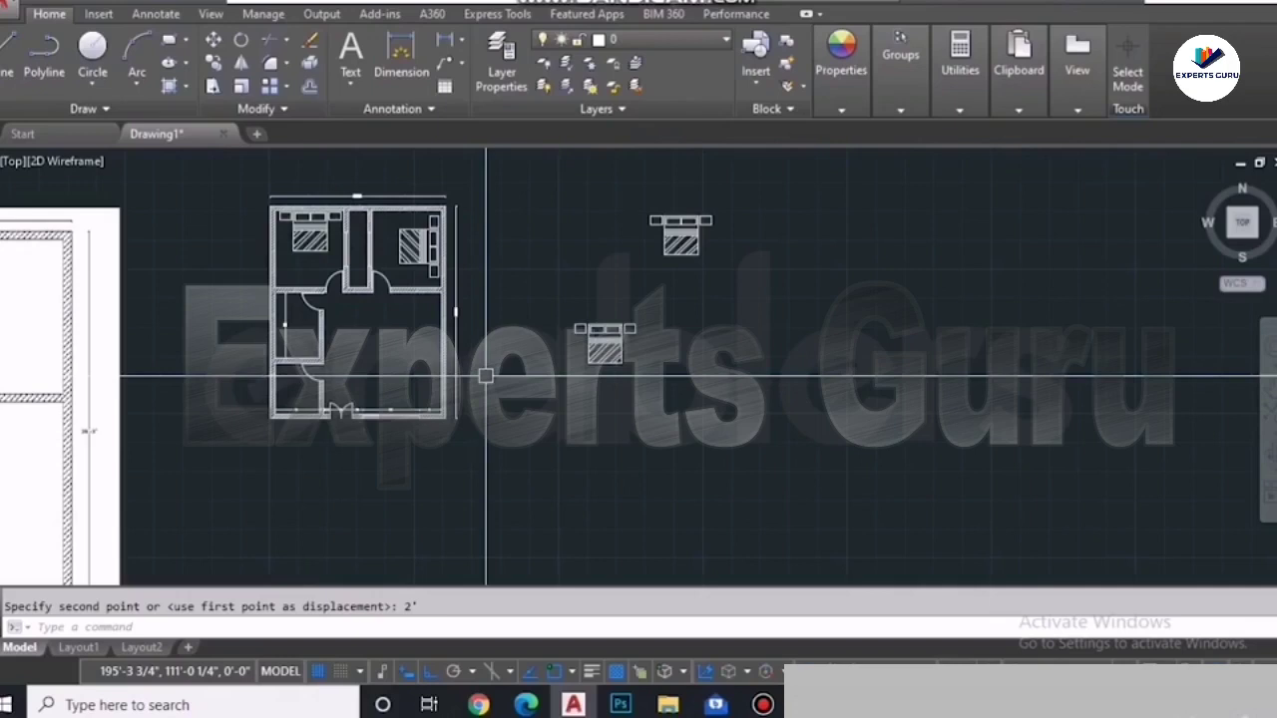
Step: Add a 7' vertical linear dimension along the bed block's left side
{"action": "scroll", "coordinate": [486, 376], "scroll_direction": "down", "scroll_amount": 2}
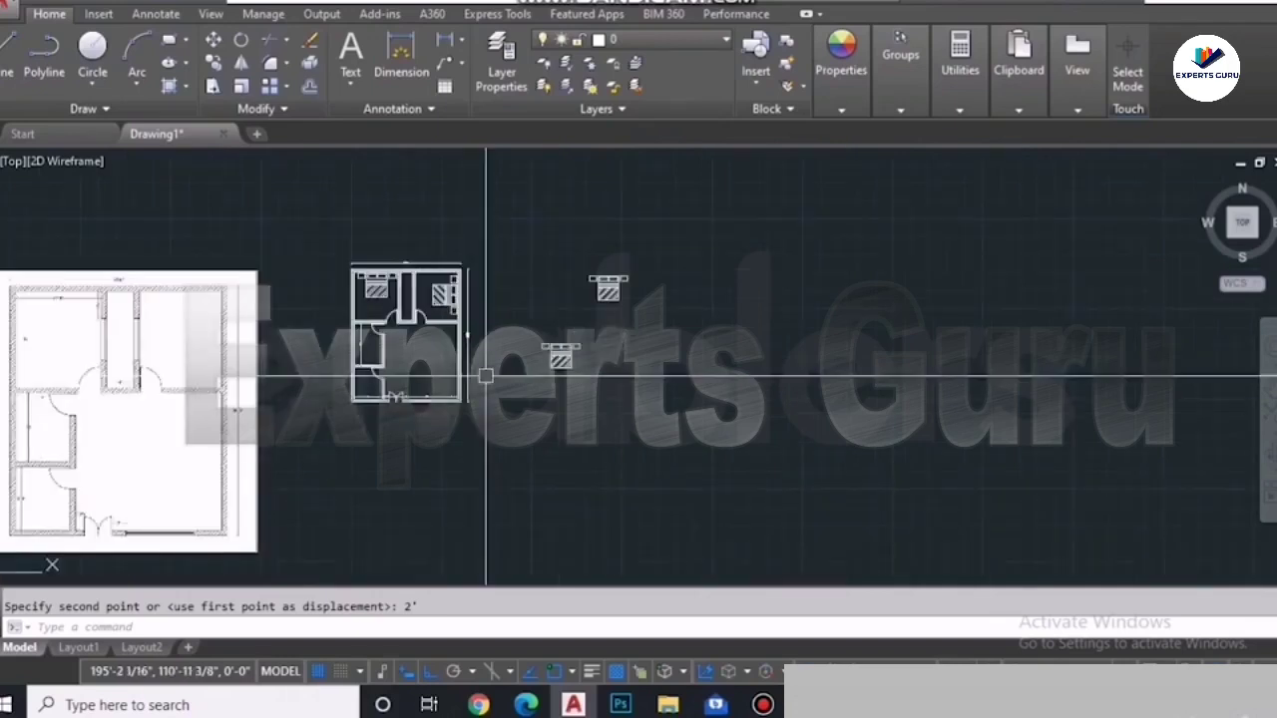
{"action": "scroll", "coordinate": [559, 354], "scroll_direction": "up", "scroll_amount": 4}
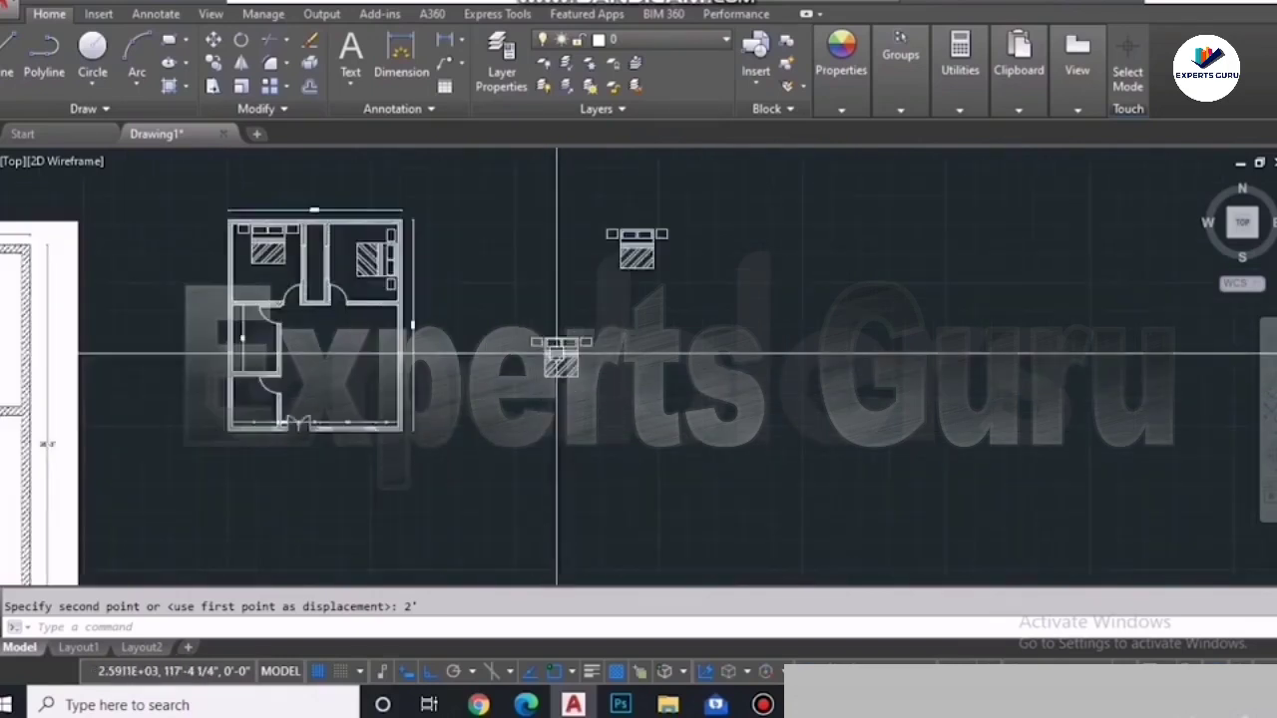
{"action": "scroll", "coordinate": [559, 354], "scroll_direction": "up", "scroll_amount": 4}
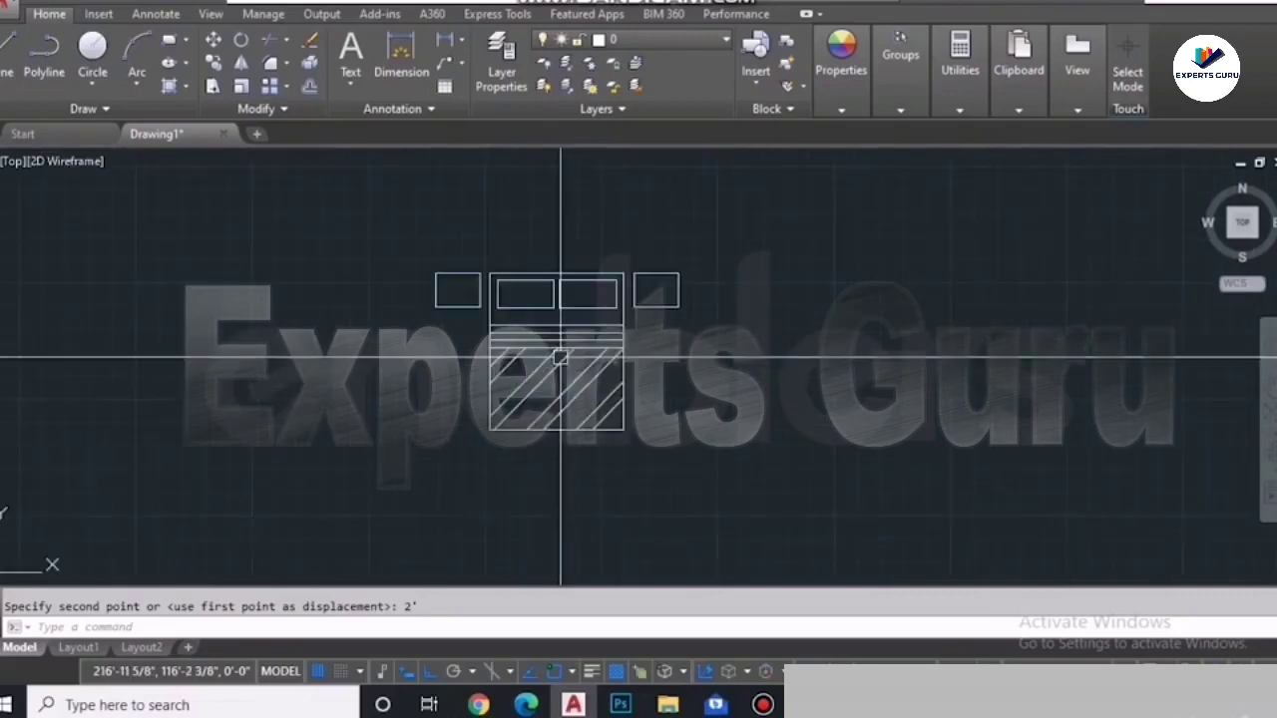
{"action": "left_click", "coordinate": [415, 64]}
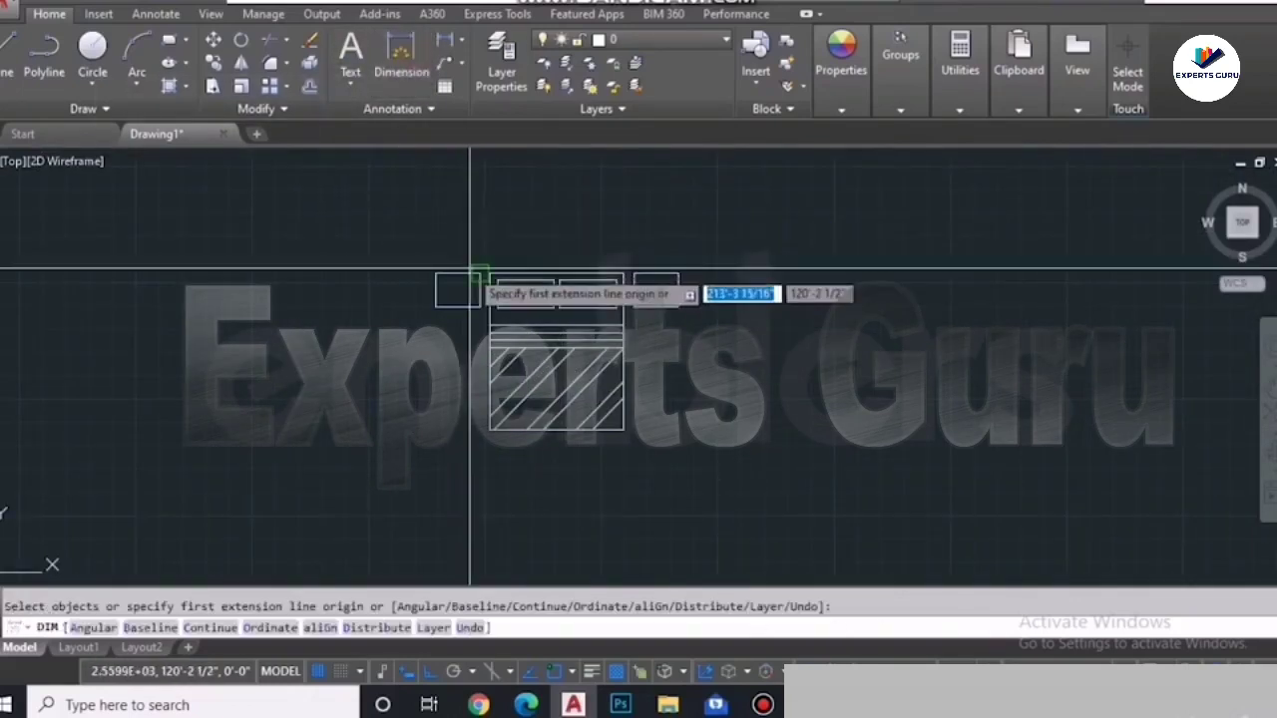
{"action": "left_click", "coordinate": [488, 273]}
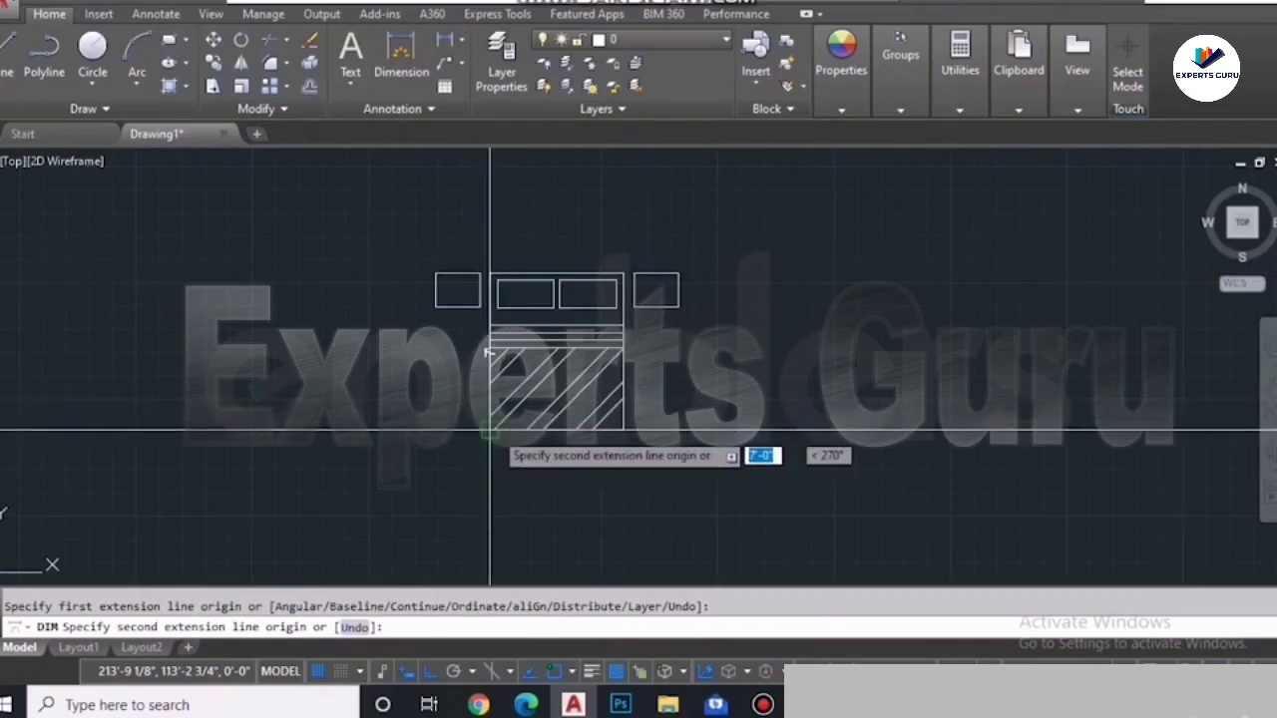
{"action": "left_click", "coordinate": [488, 431]}
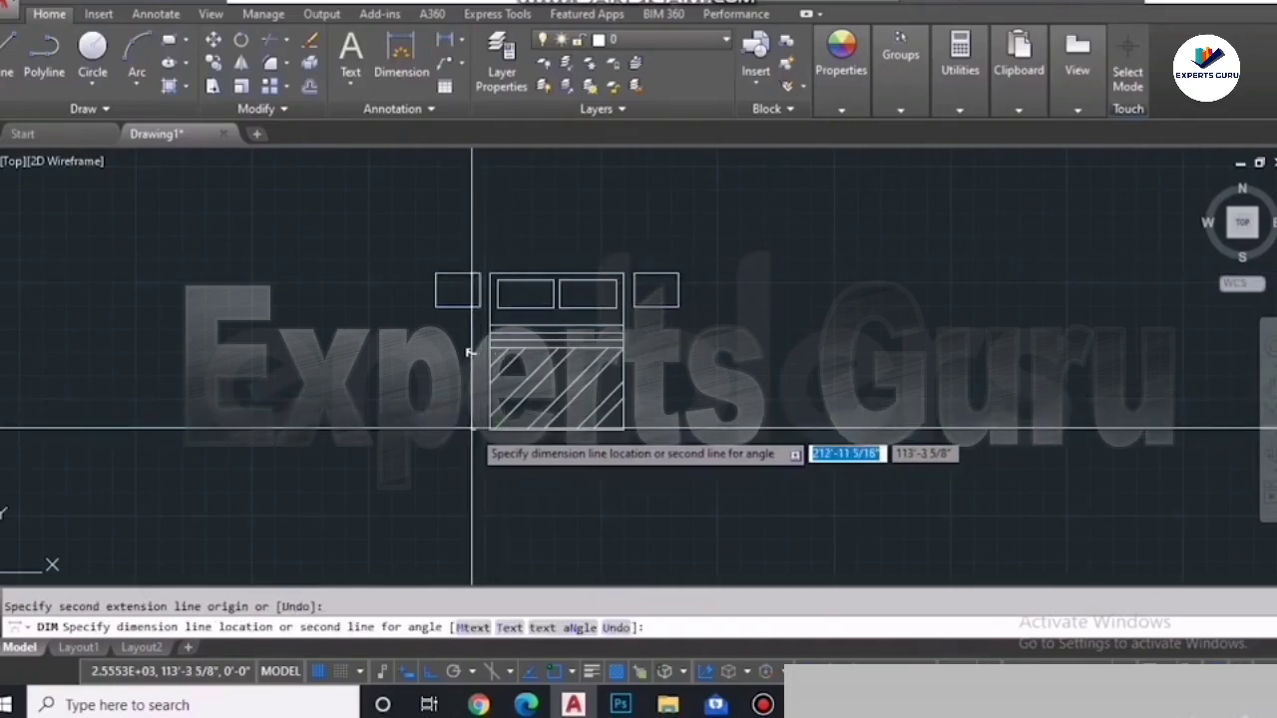
{"action": "left_click", "coordinate": [471, 431]}
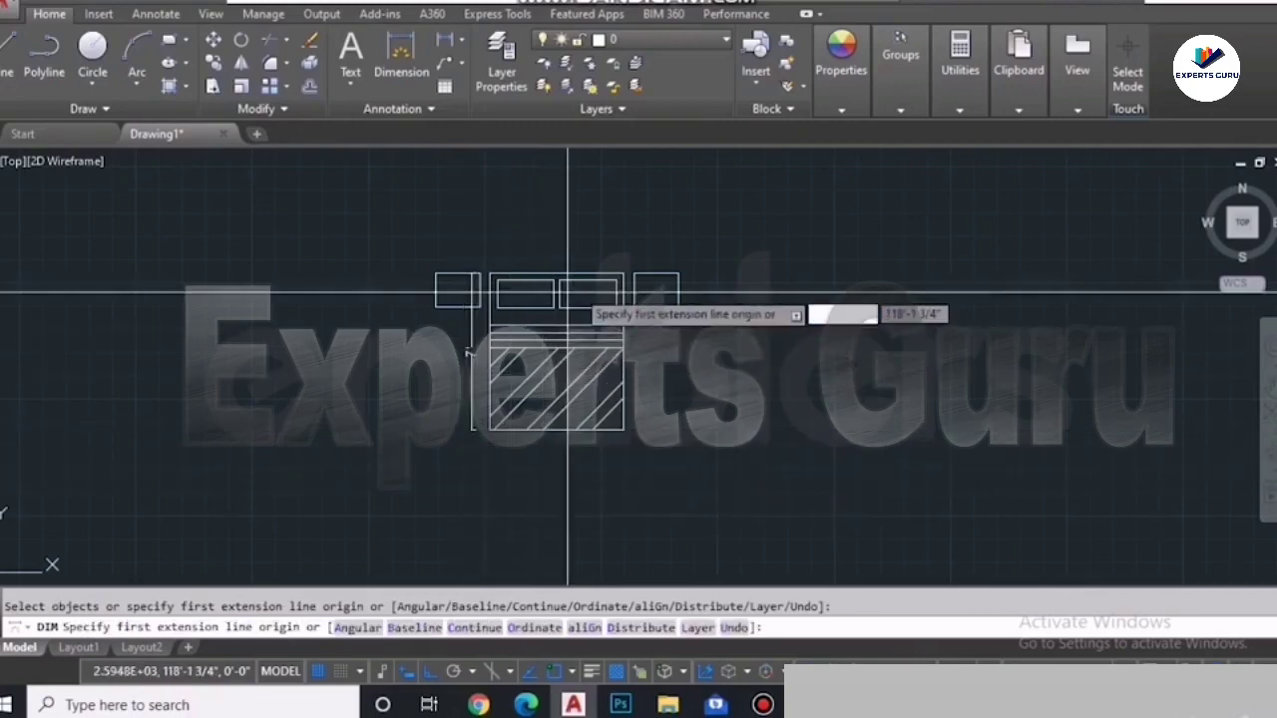
{"action": "key", "text": "Escape"}
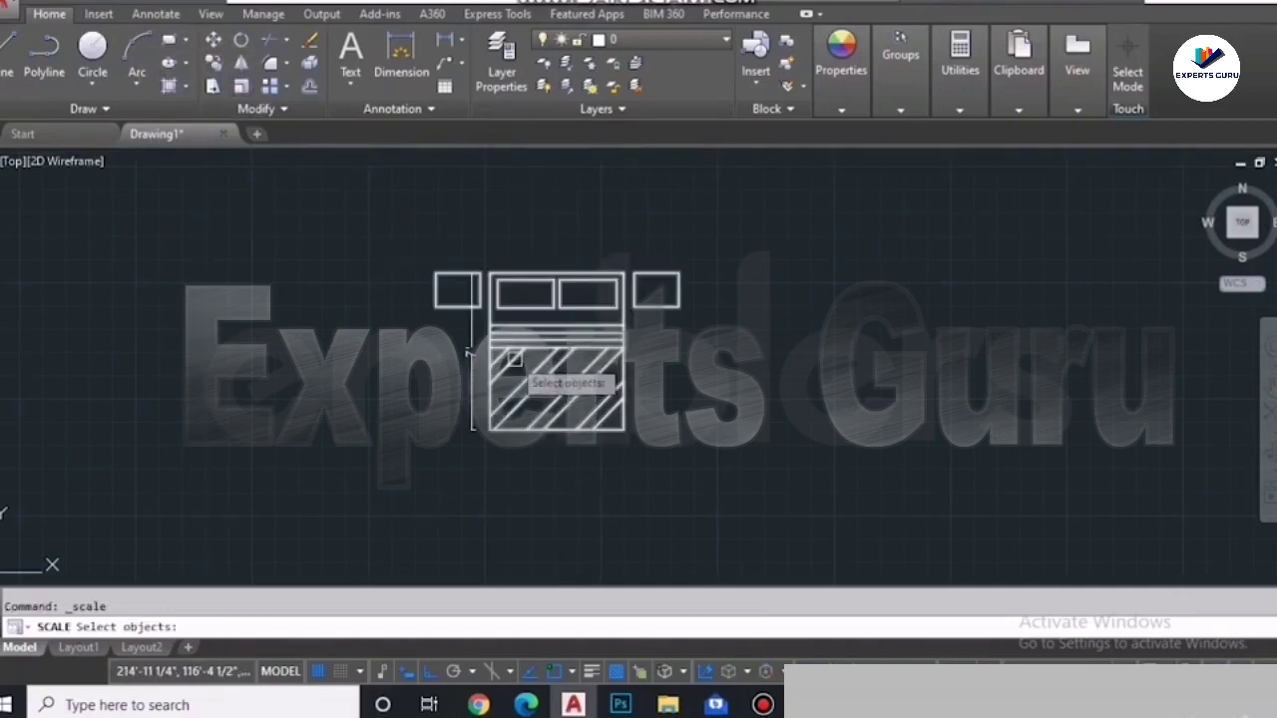
Step: Scale the bed and its dimension down from its lower-left corner using a 5' reference length
{"action": "key", "text": "Return"}
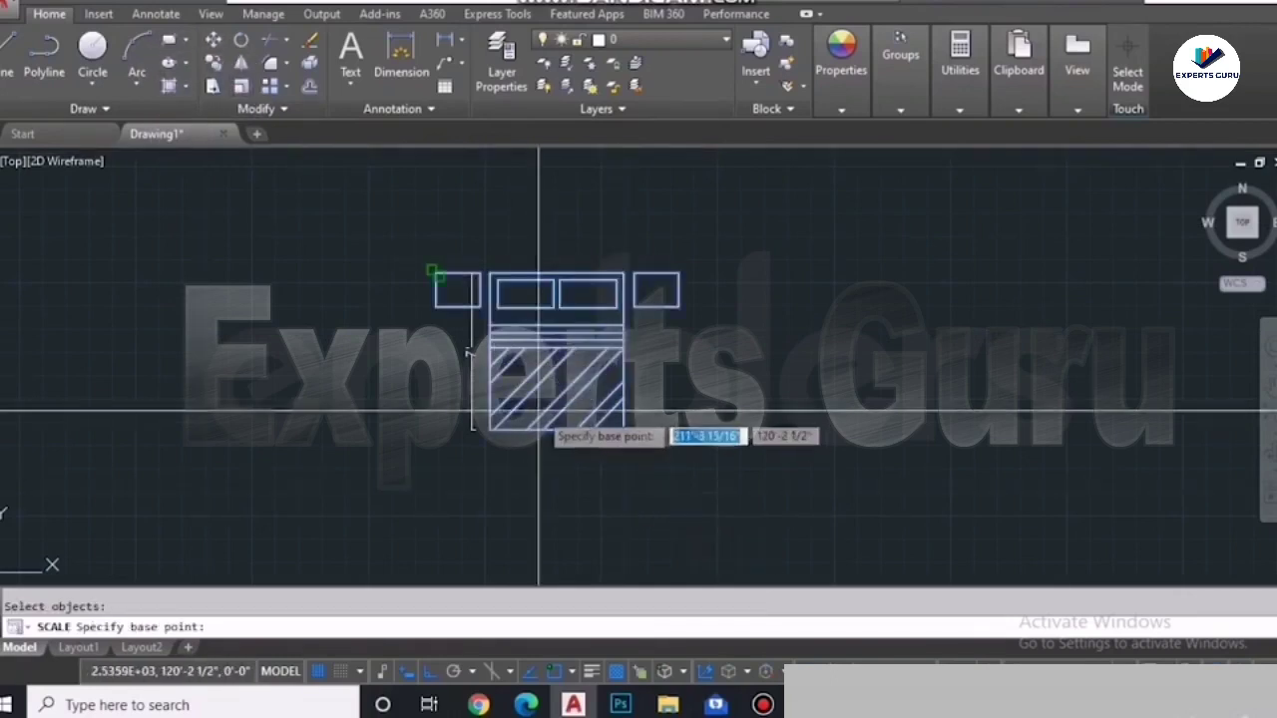
{"action": "left_click", "coordinate": [490, 431]}
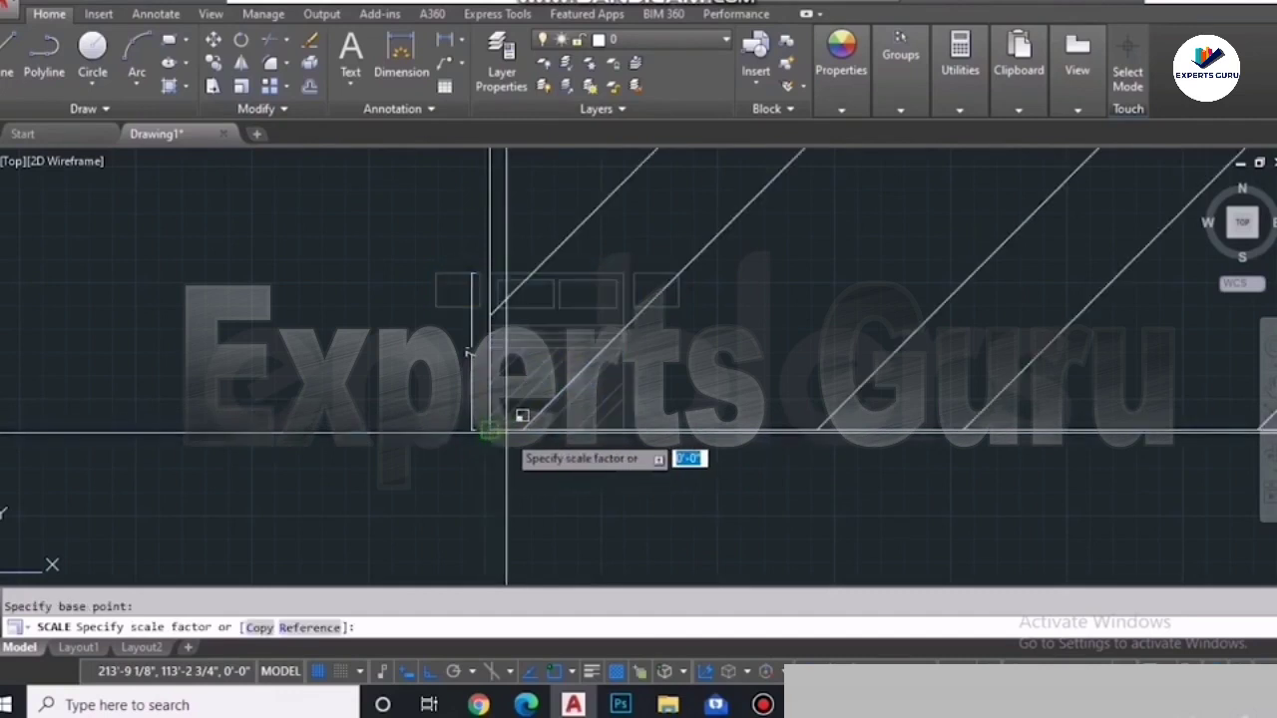
{"action": "scroll", "coordinate": [557, 432], "scroll_direction": "down", "scroll_amount": 5}
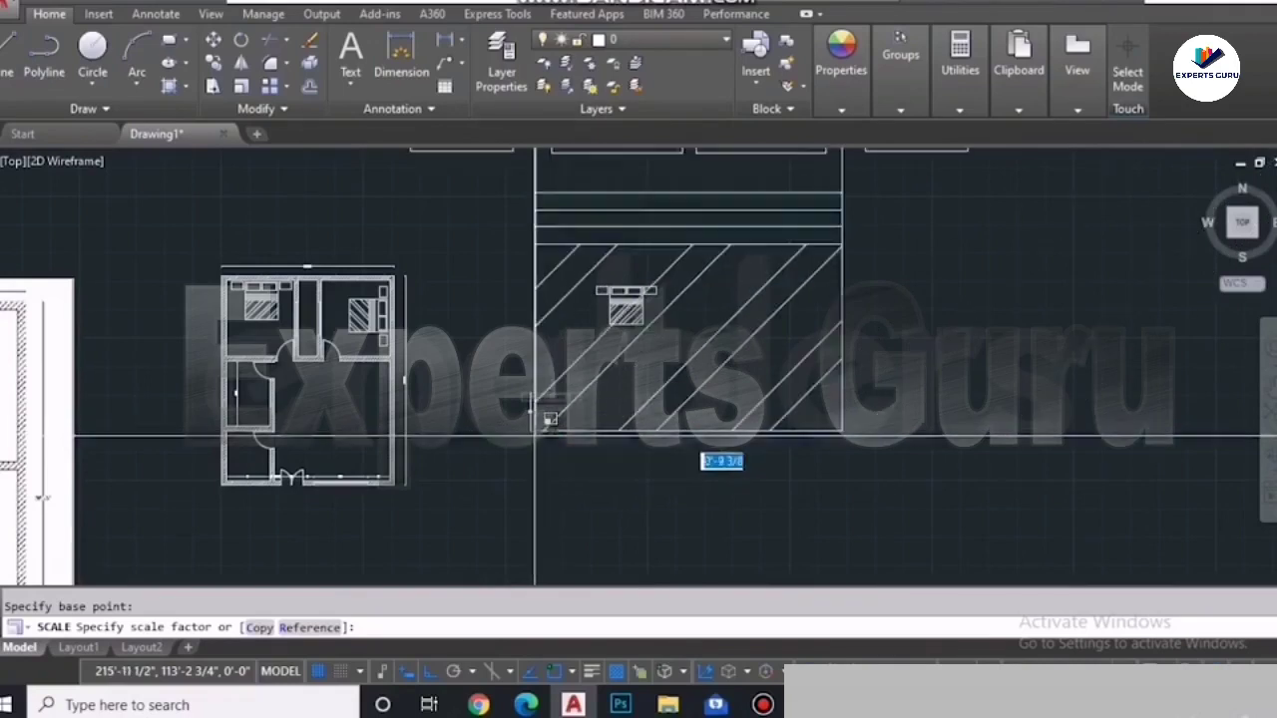
{"action": "left_click", "coordinate": [310, 628]}
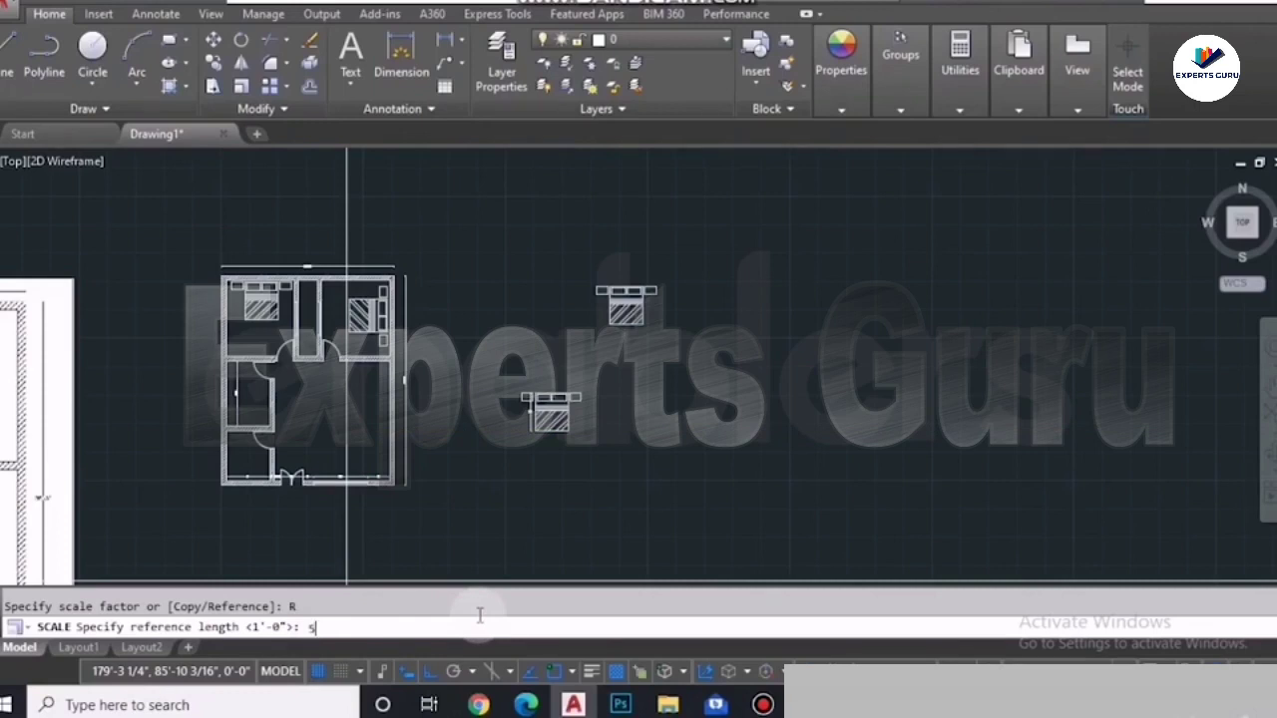
{"action": "key", "text": "Return"}
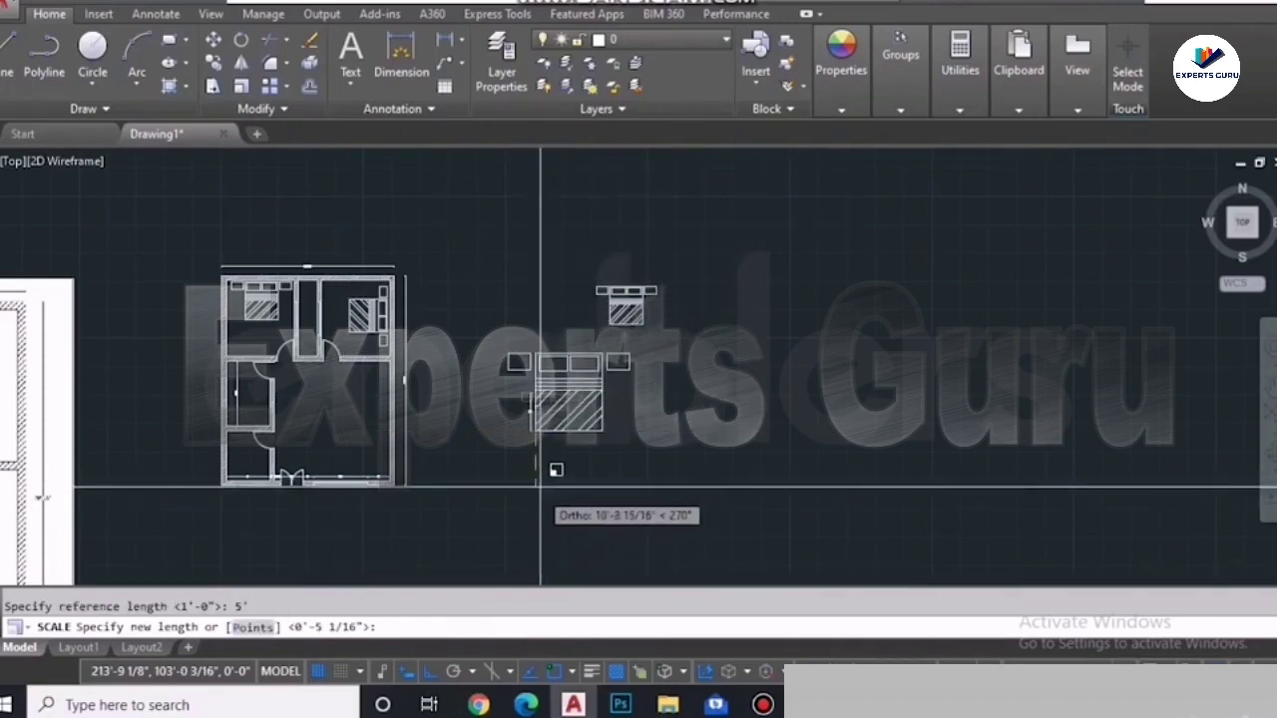
{"action": "scroll", "coordinate": [555, 461], "scroll_direction": "up", "scroll_amount": 2}
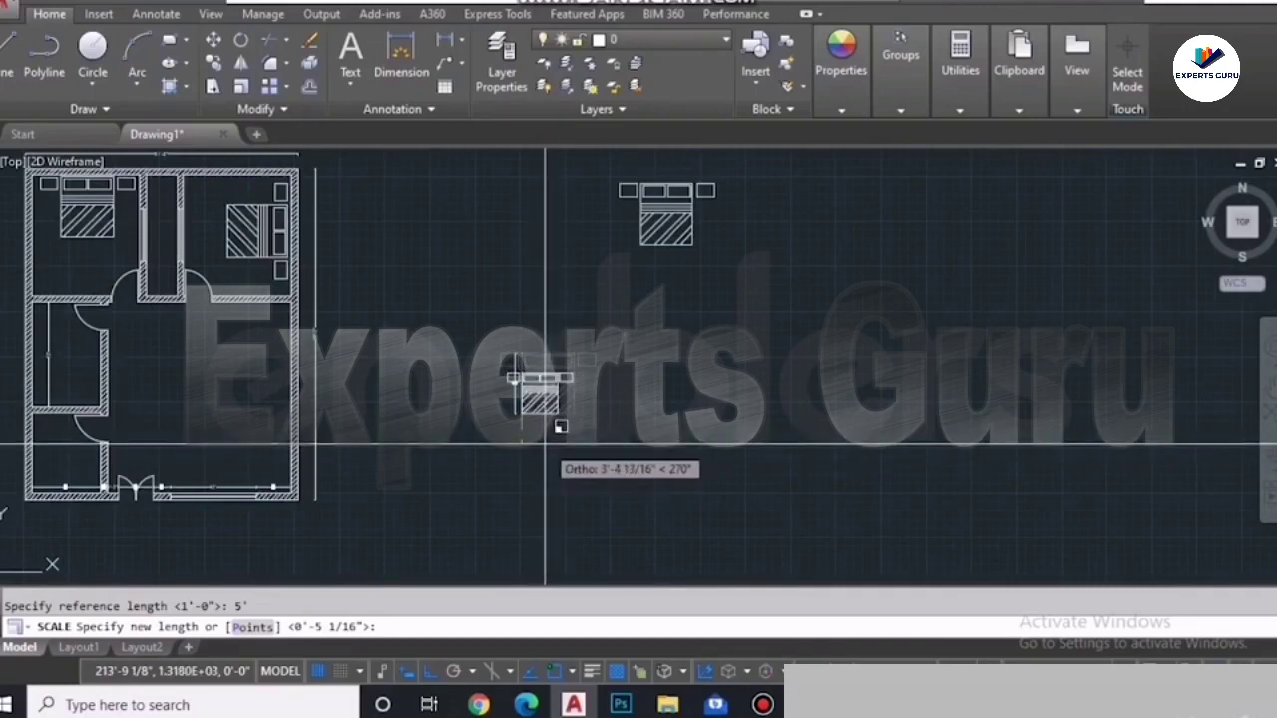
{"action": "left_click", "coordinate": [544, 447]}
{"action": "scroll", "coordinate": [533, 449], "scroll_direction": "up", "scroll_amount": 5}
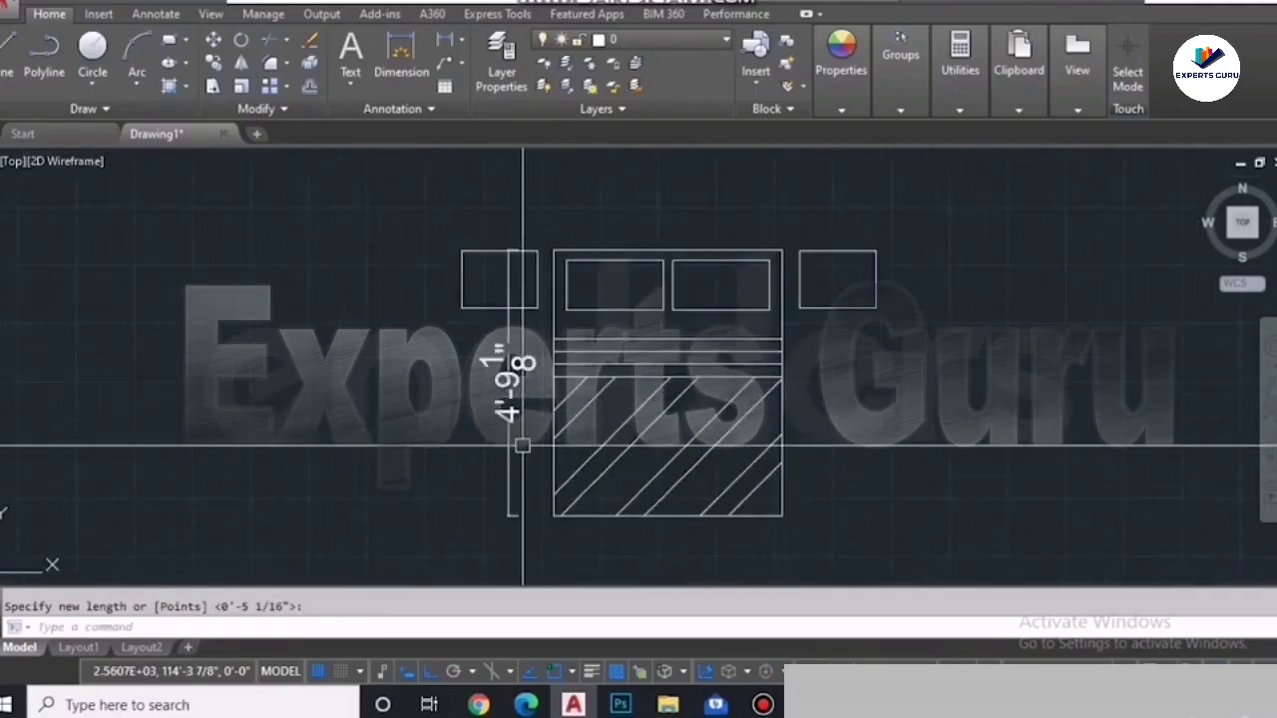
{"action": "scroll", "coordinate": [534, 419], "scroll_direction": "down", "scroll_amount": 3}
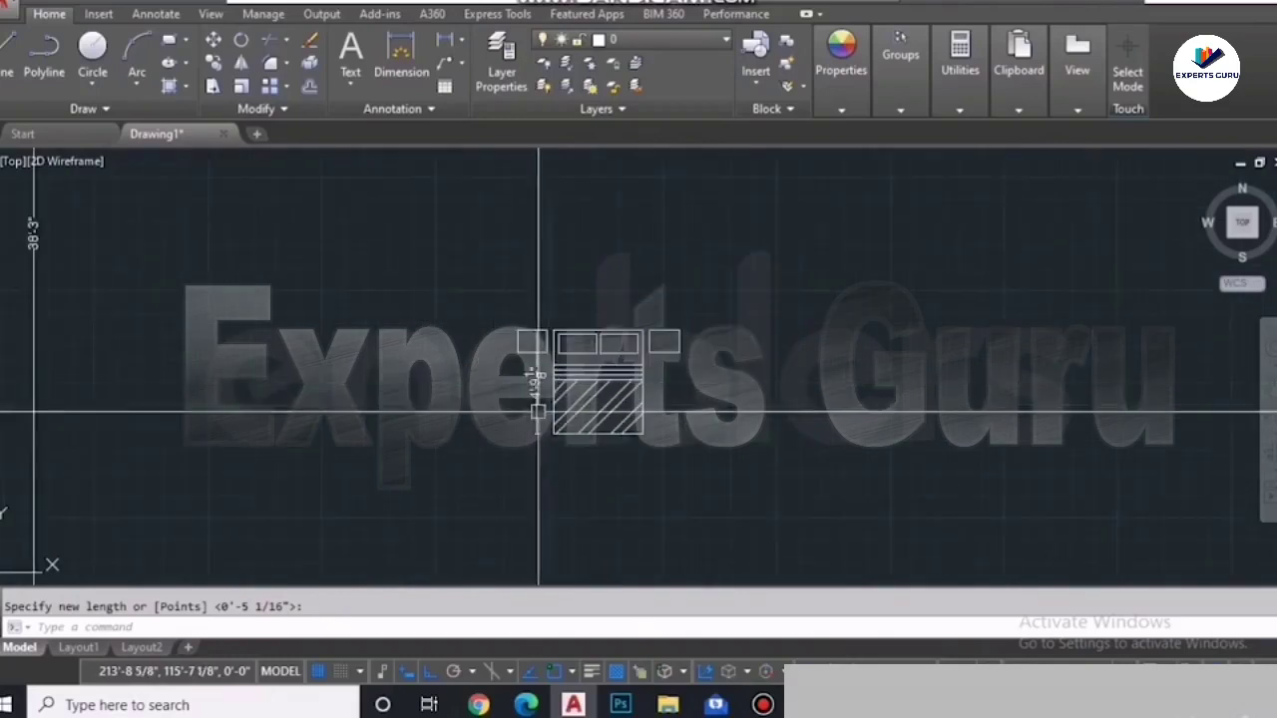
{"action": "left_click", "coordinate": [8, 52]}
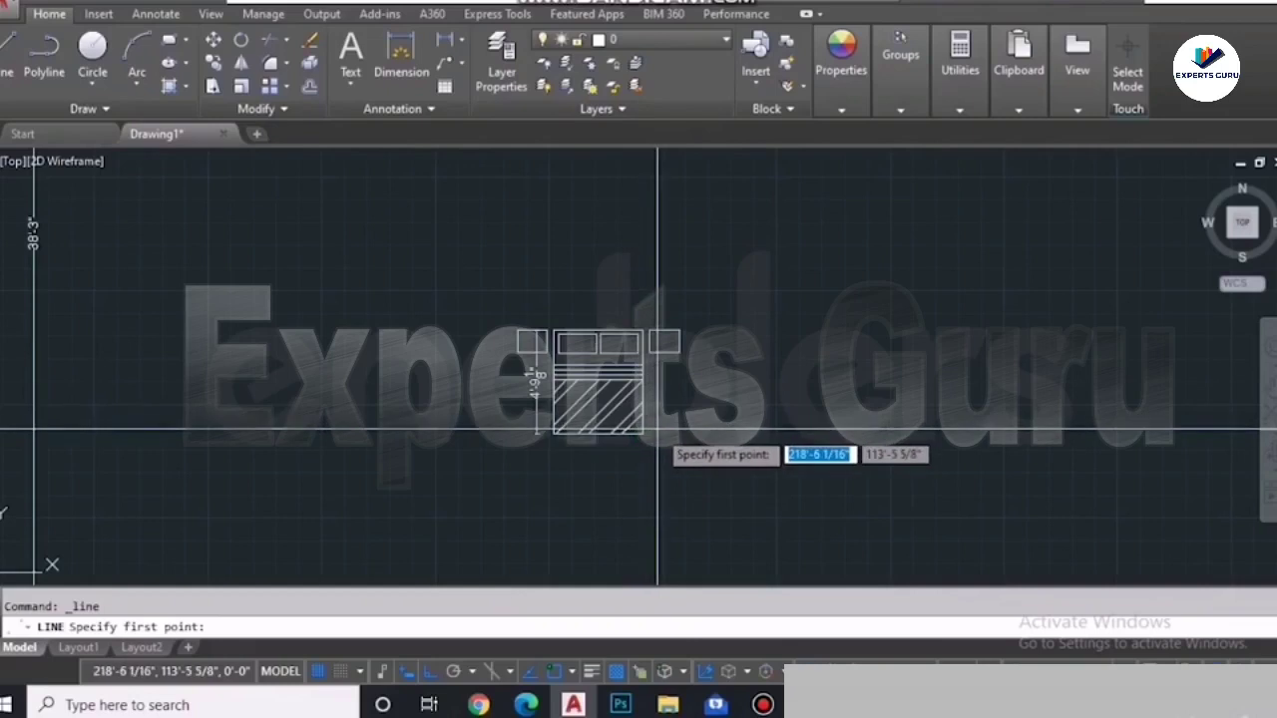
Step: Draw a 5' vertical guide line just right of the bed's bottom
{"action": "left_click", "coordinate": [656, 426]}
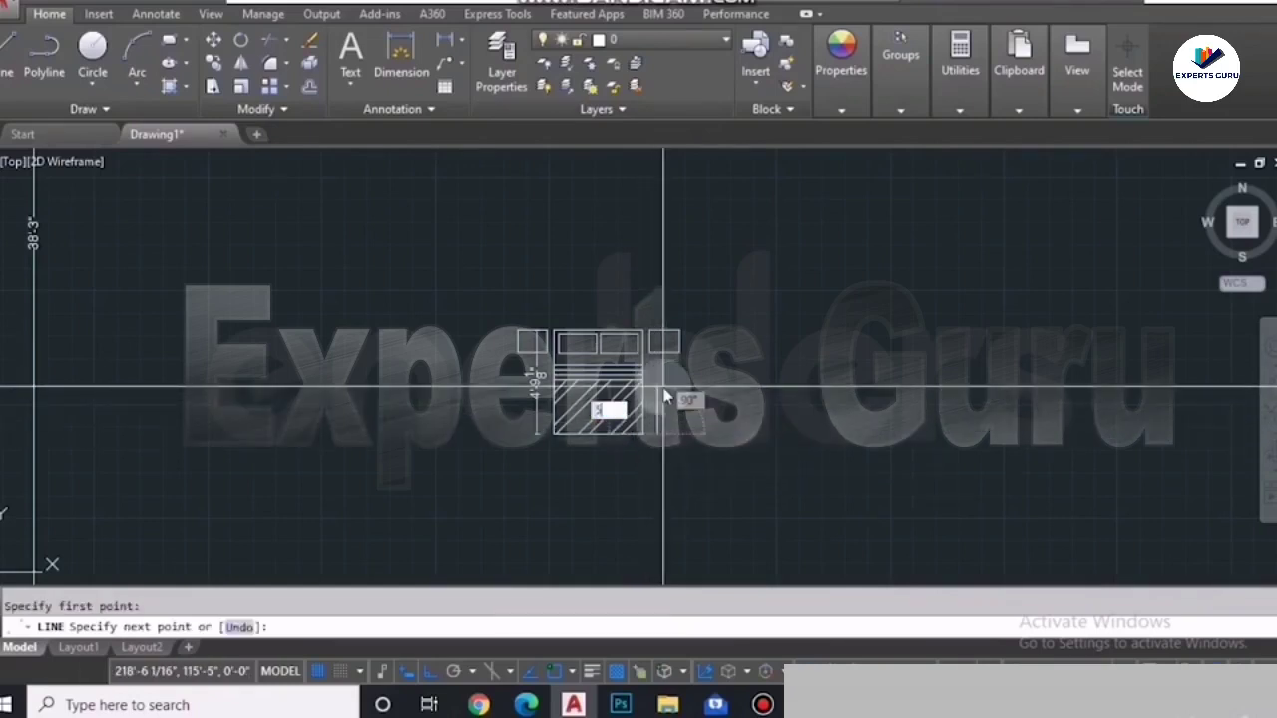
{"action": "type", "text": "5'"}
{"action": "key", "text": "Return"}
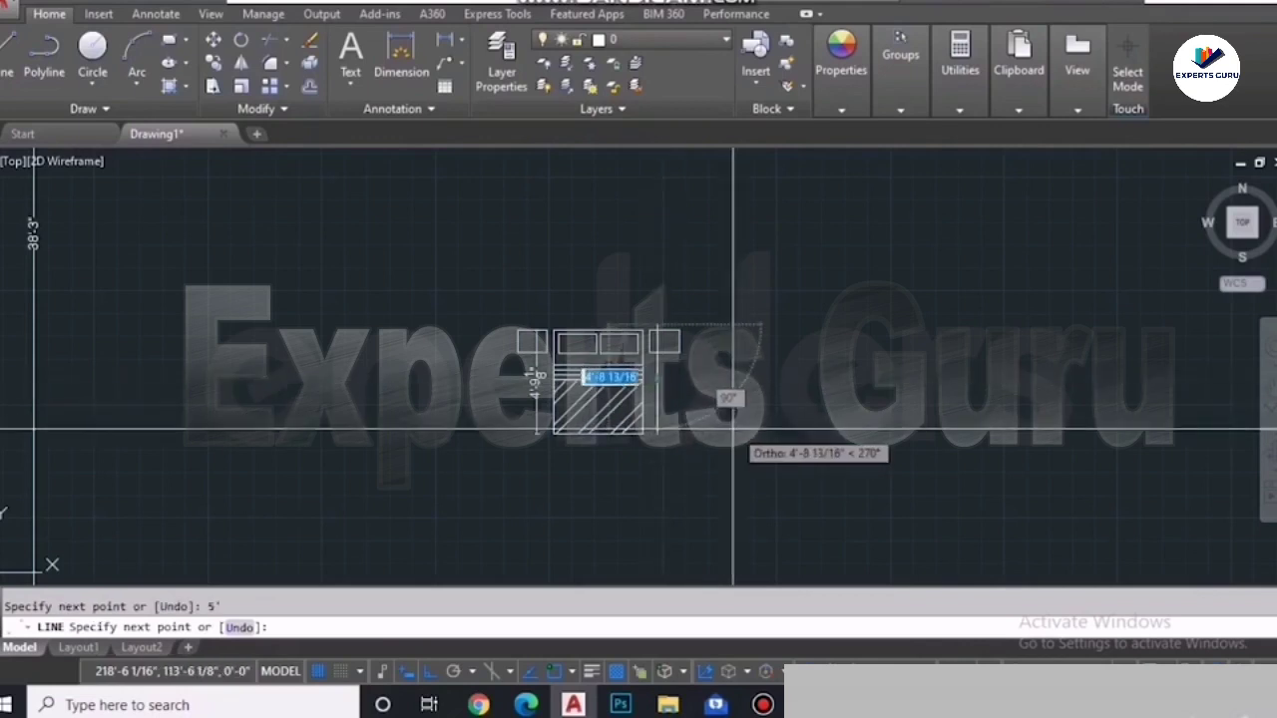
{"action": "key", "text": "Return"}
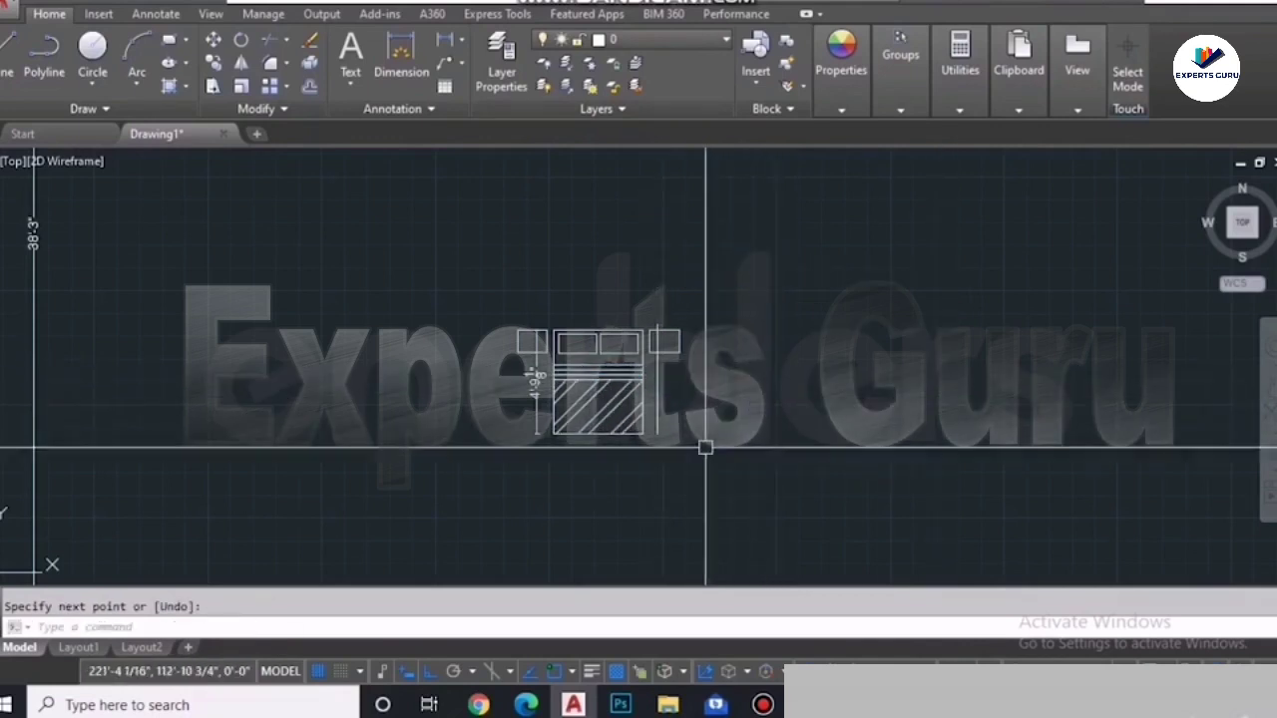
{"action": "key", "text": "Return"}
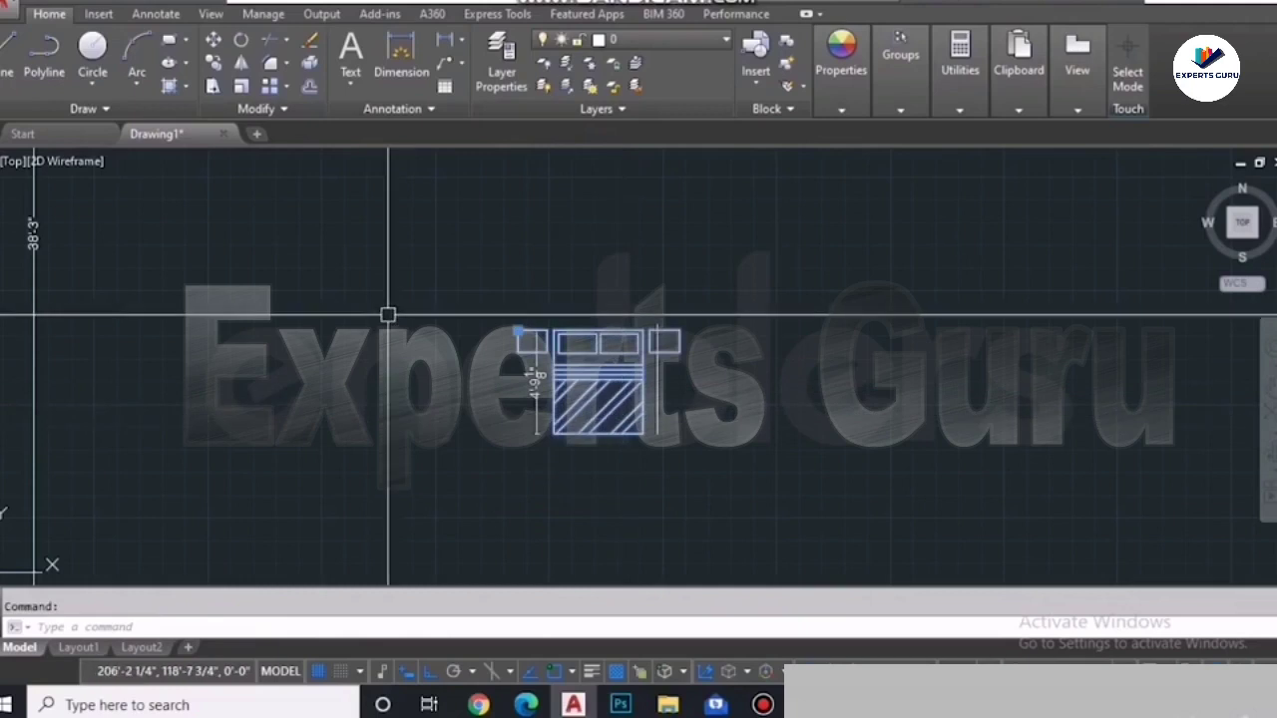
Step: Rescale the bed from its lower-left corner with a 5' reference to the new length
{"action": "left_click", "coordinate": [242, 87]}
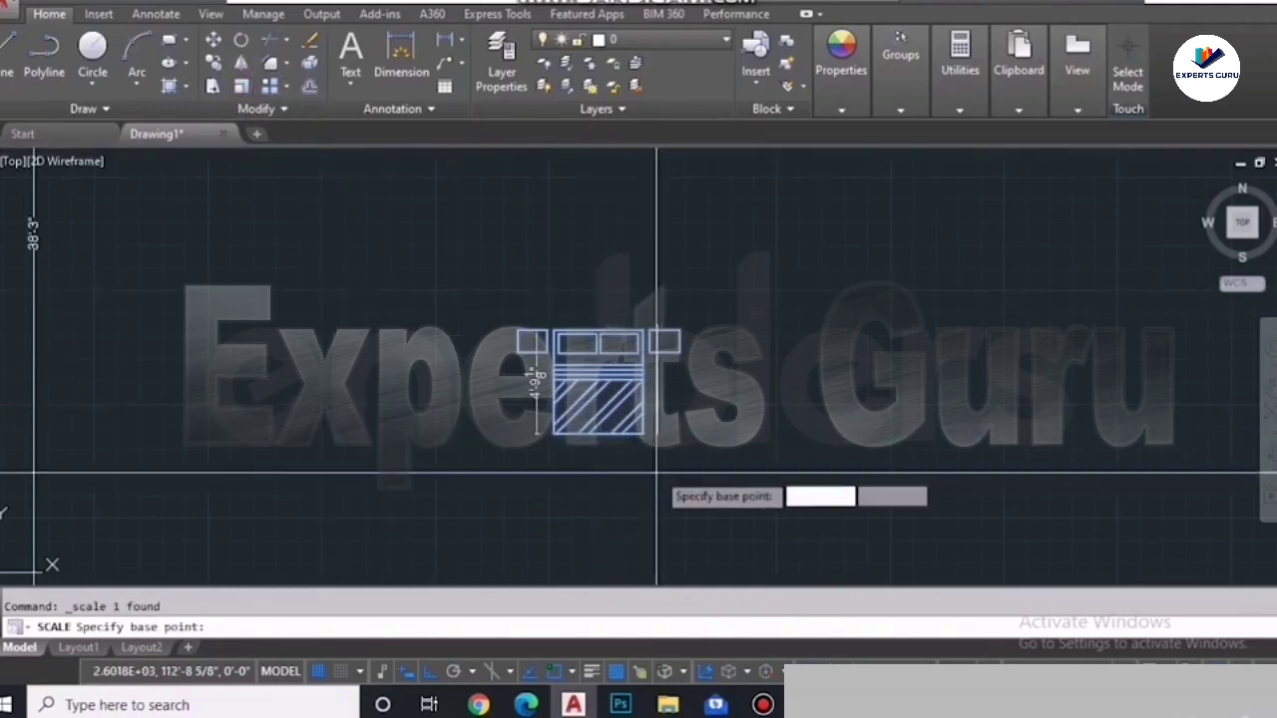
{"action": "scroll", "coordinate": [557, 435], "scroll_direction": "up", "scroll_amount": 2}
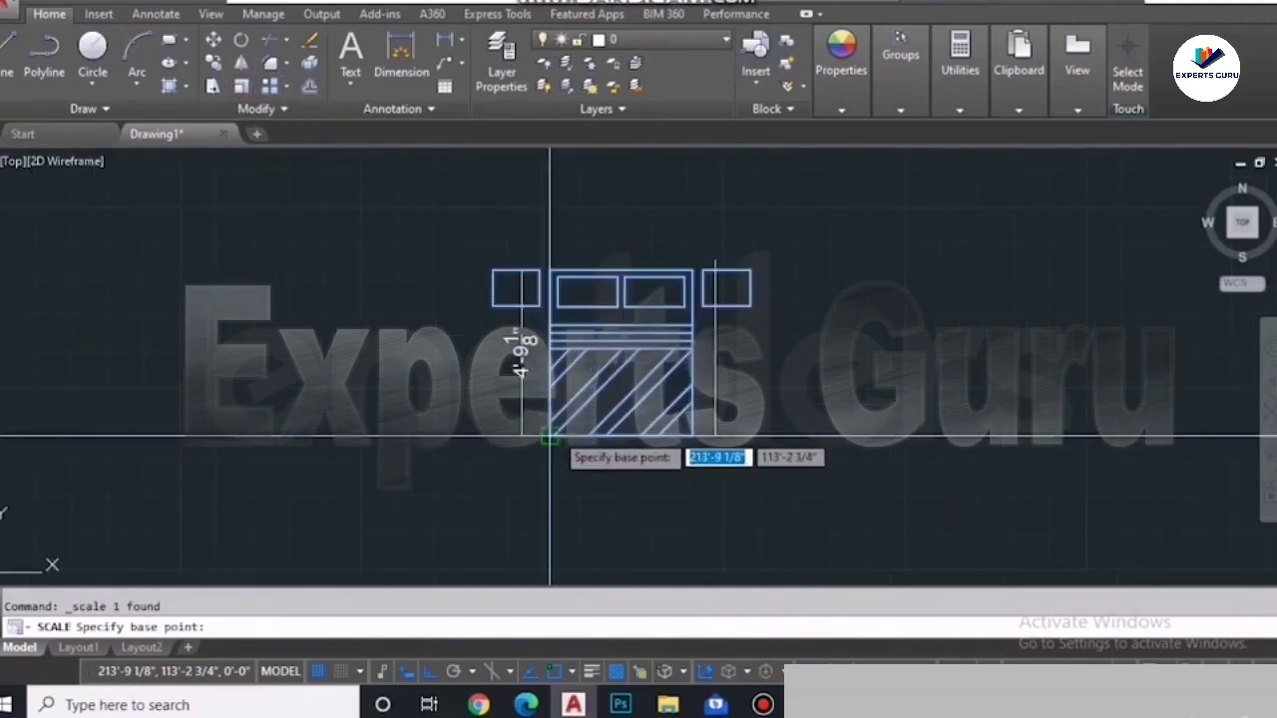
{"action": "left_click", "coordinate": [550, 436]}
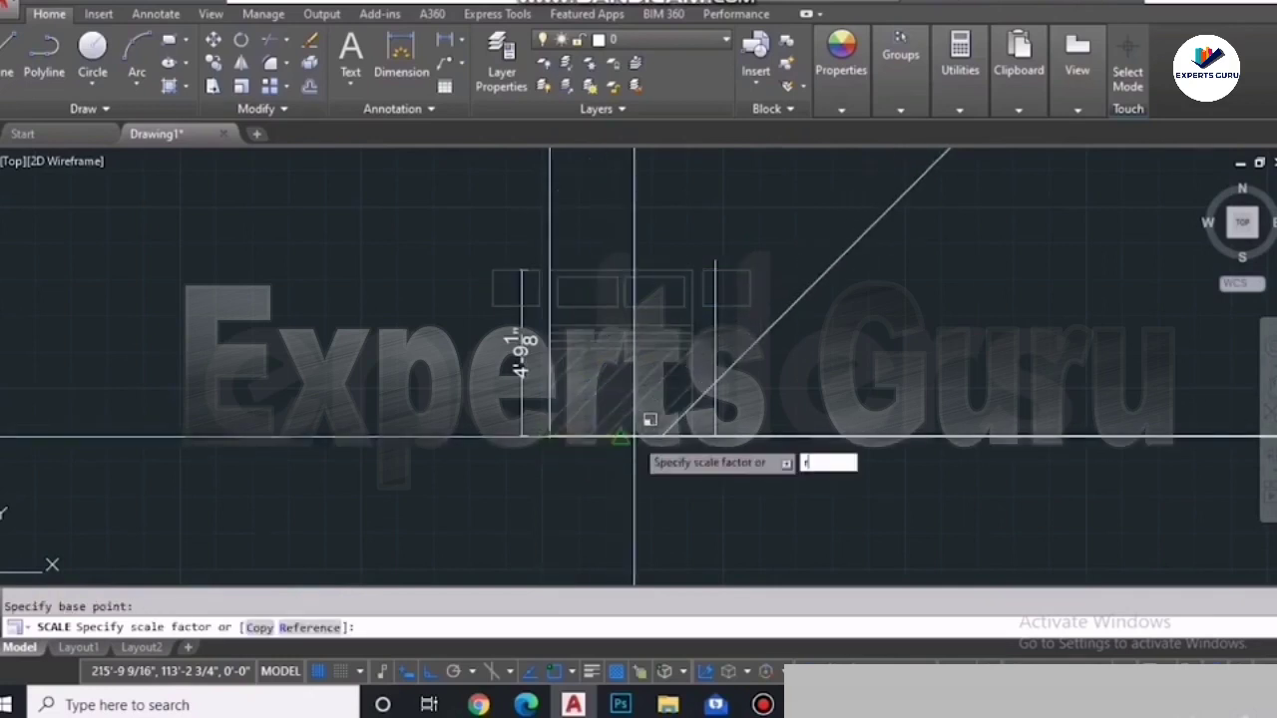
{"action": "type", "text": "r"}
{"action": "key", "text": "Return"}
{"action": "type", "text": "5'"}
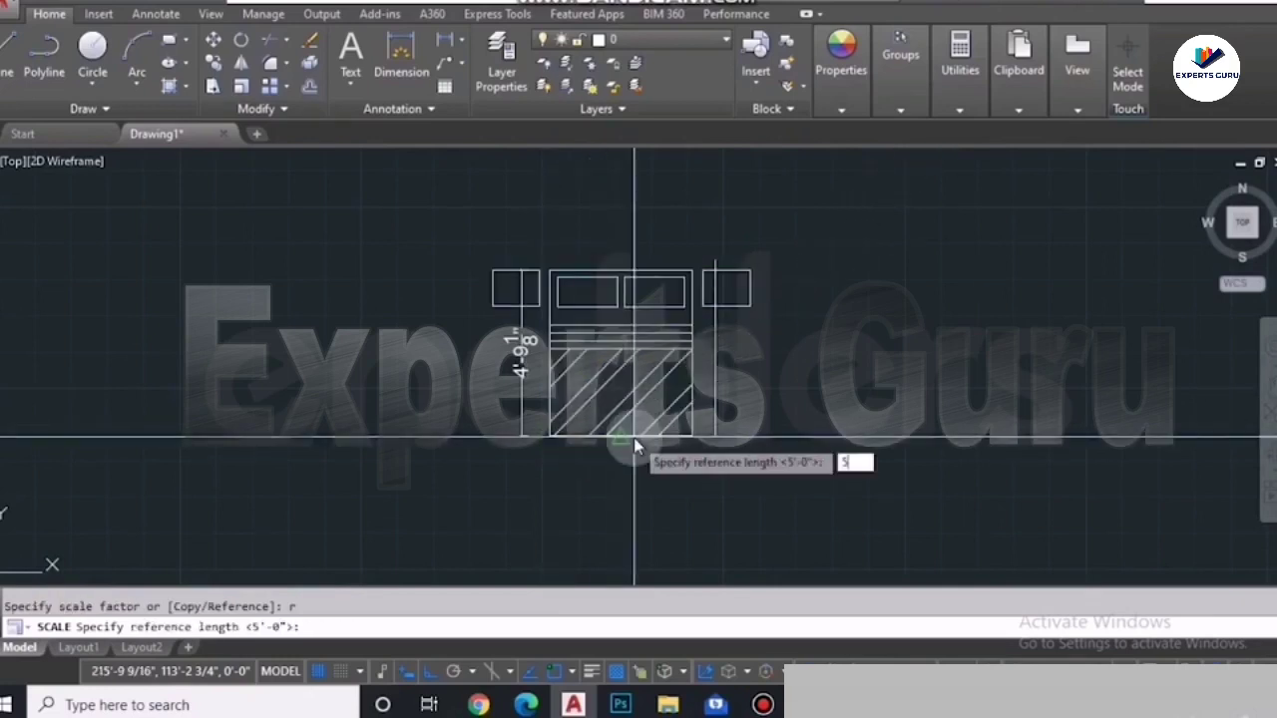
{"action": "key", "text": "Return"}
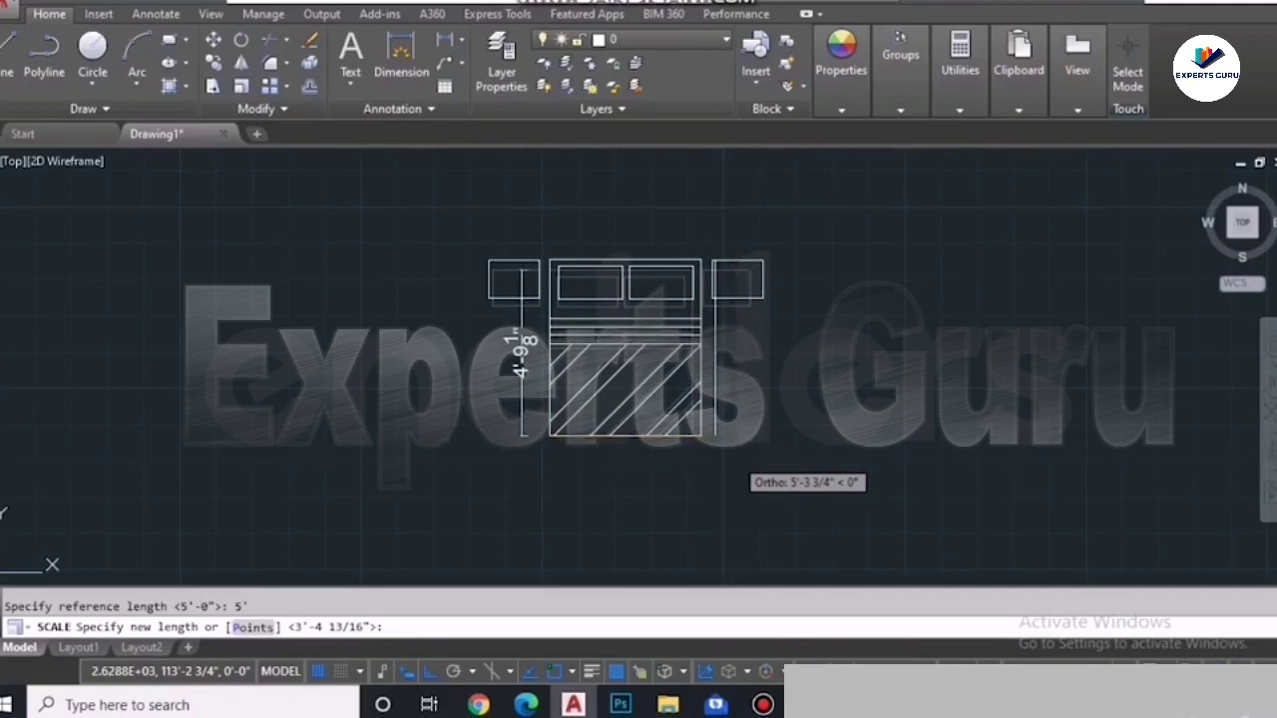
{"action": "left_click", "coordinate": [736, 459]}
Step: Erase the vertical guide line beside the bed
{"action": "left_click", "coordinate": [715, 261]}
{"action": "key", "text": "Delete"}
{"action": "scroll", "coordinate": [855, 436], "scroll_direction": "down", "scroll_amount": 4}
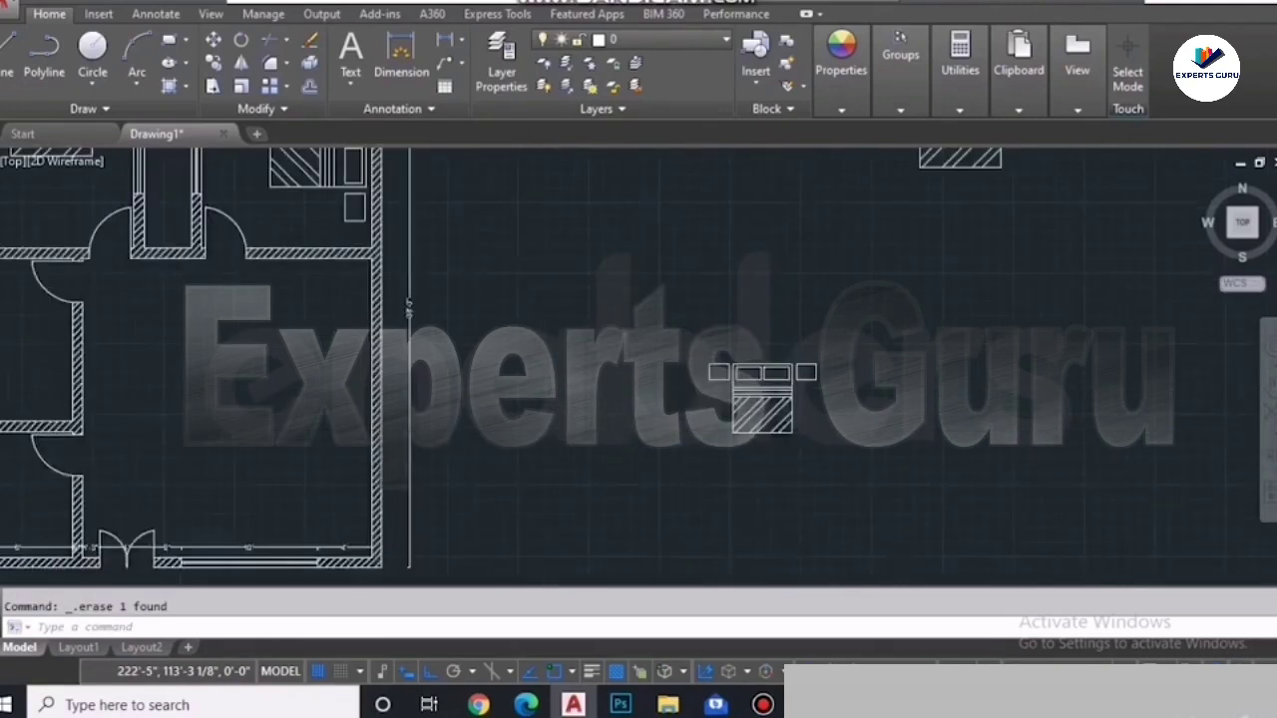
{"action": "scroll", "coordinate": [849, 433], "scroll_direction": "down", "scroll_amount": 4}
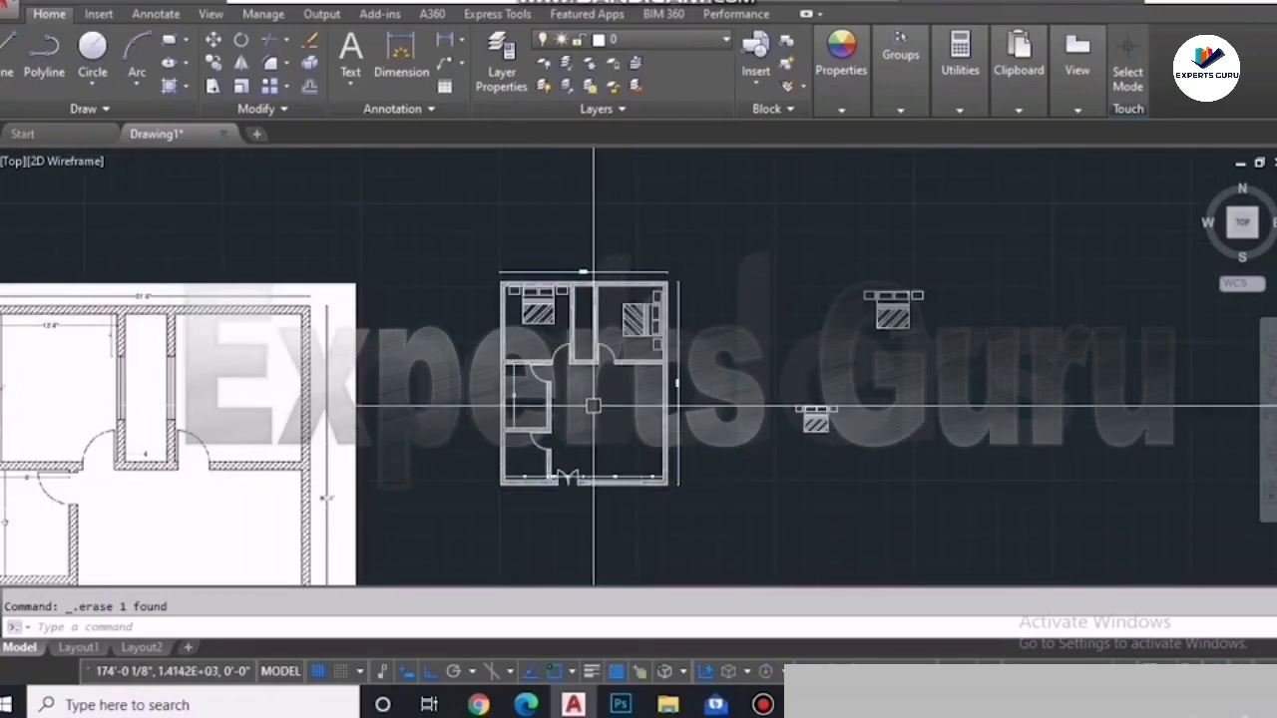
{"action": "key", "text": "Escape"}
{"action": "scroll", "coordinate": [486, 446], "scroll_direction": "up", "scroll_amount": 2}
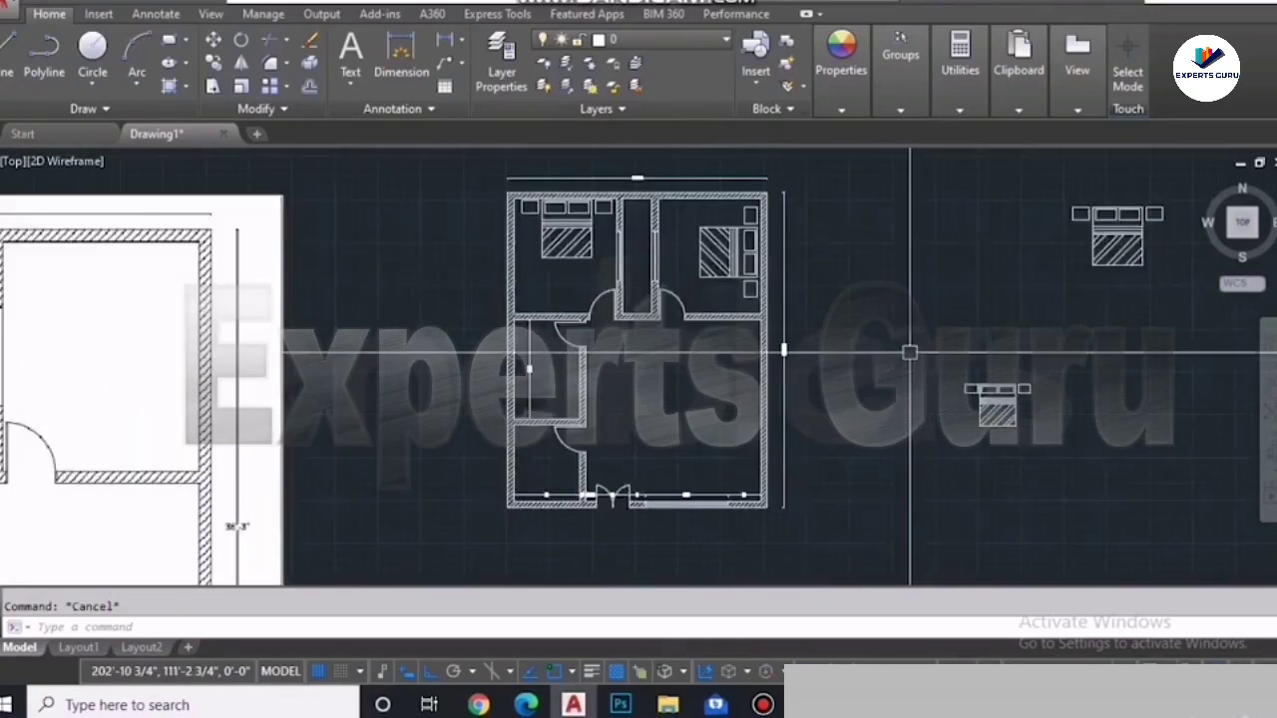
{"action": "left_click", "coordinate": [488, 80]}
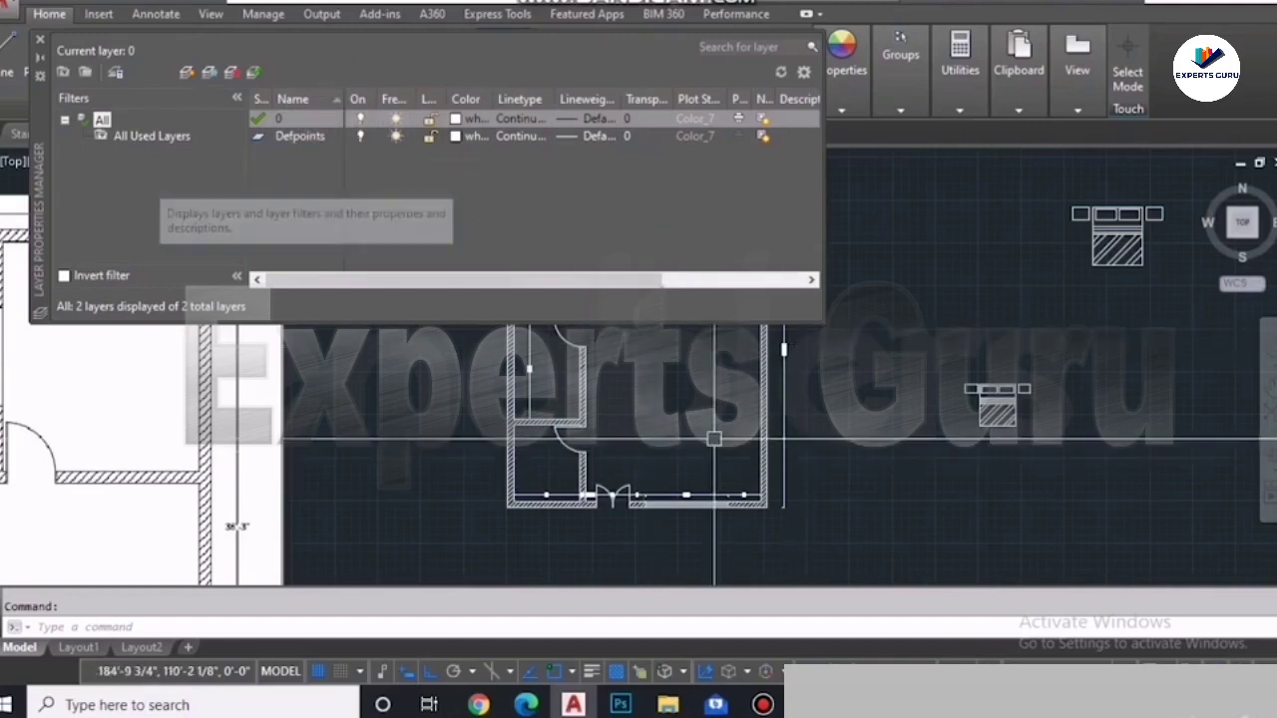
Step: Create the dimensions layer in colour 84 and the doors layer in orange 32
{"action": "left_click", "coordinate": [186, 80]}
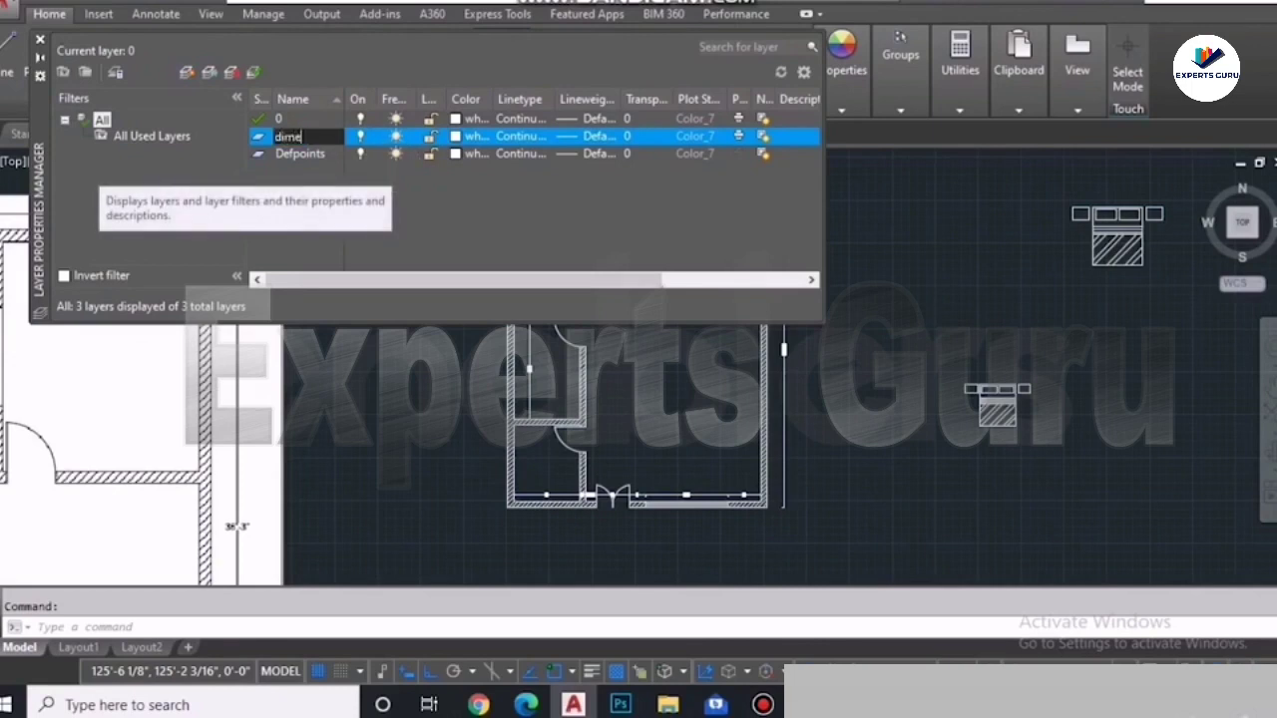
{"action": "key", "text": "Return"}
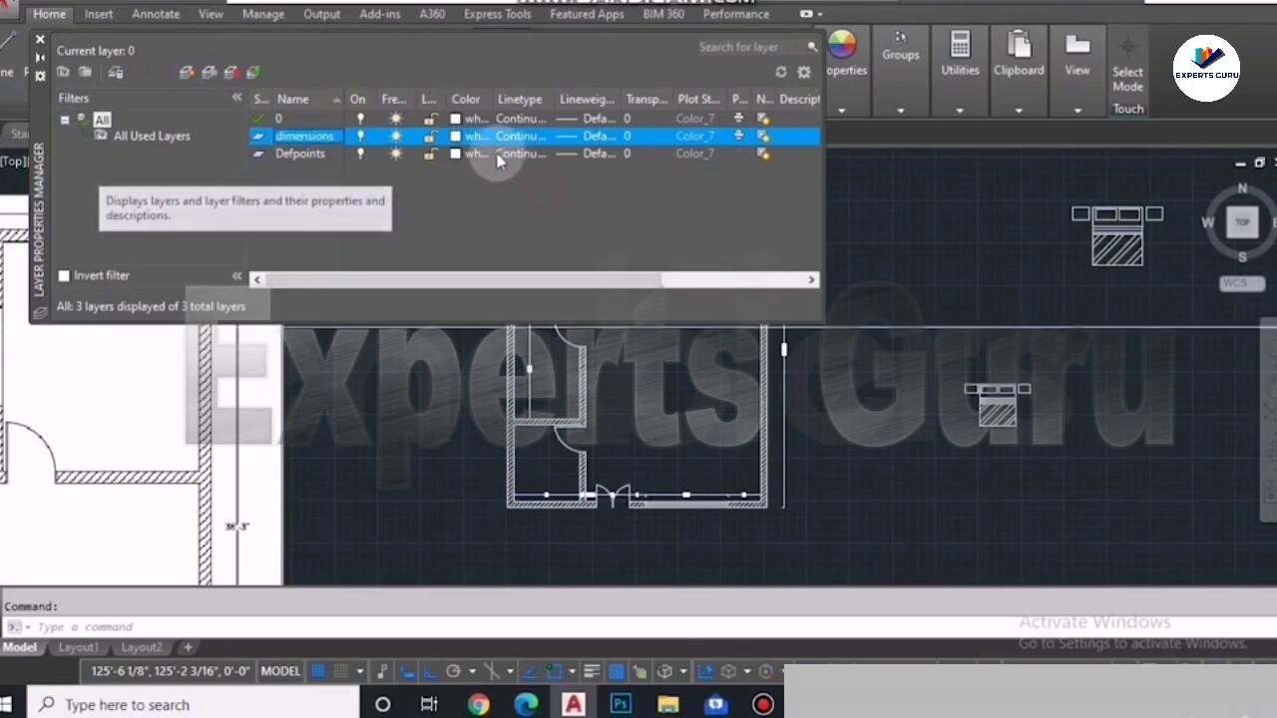
{"action": "left_click", "coordinate": [463, 138]}
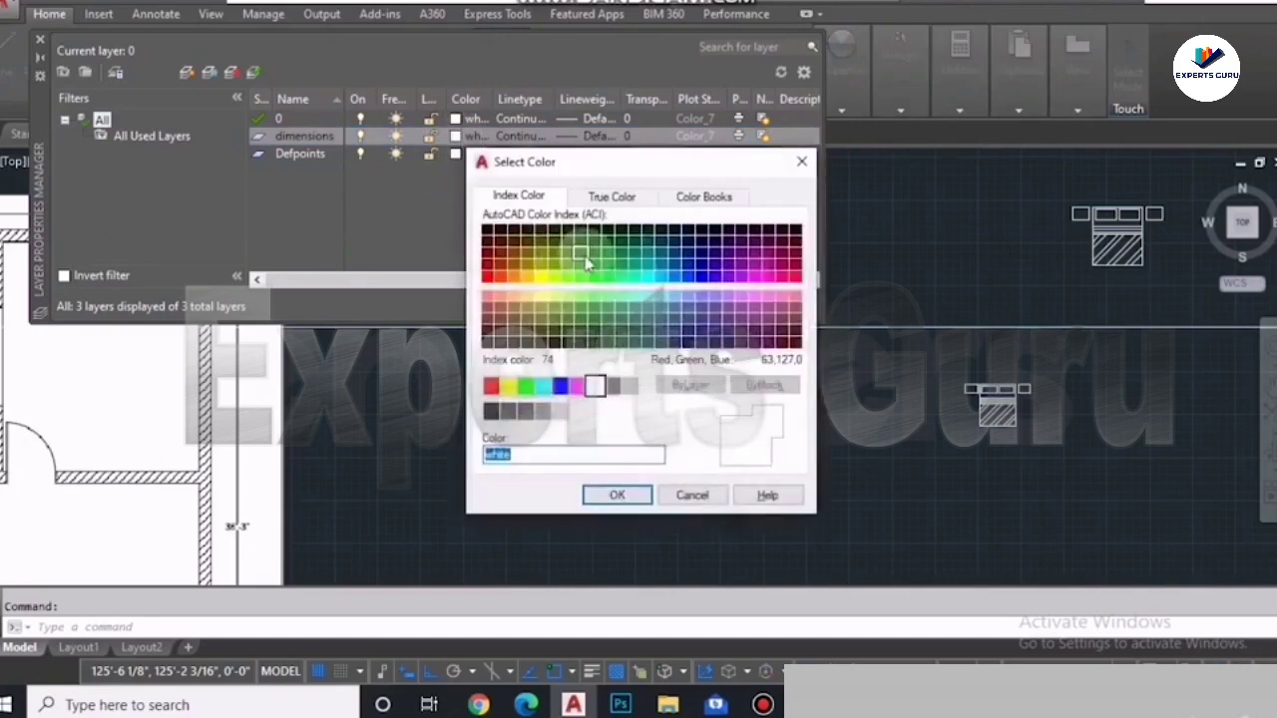
{"action": "left_click", "coordinate": [616, 495]}
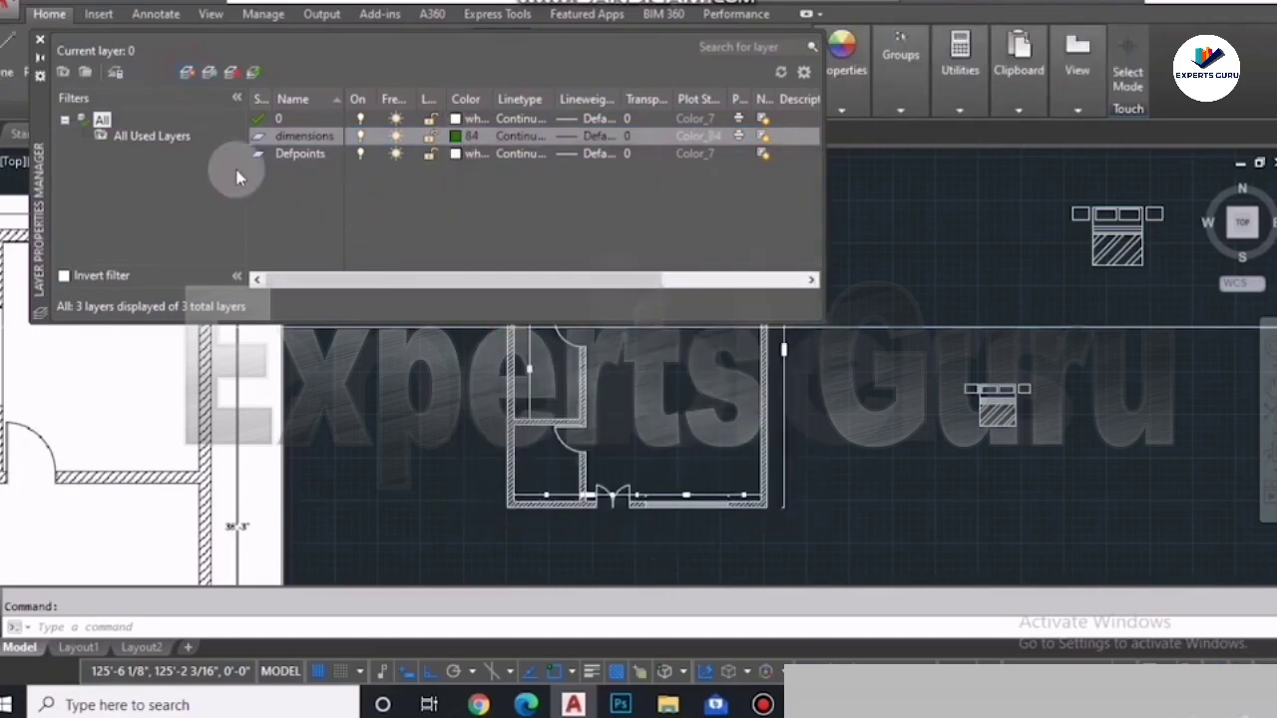
{"action": "key", "text": "alt+n"}
{"action": "left_click", "coordinate": [463, 154]}
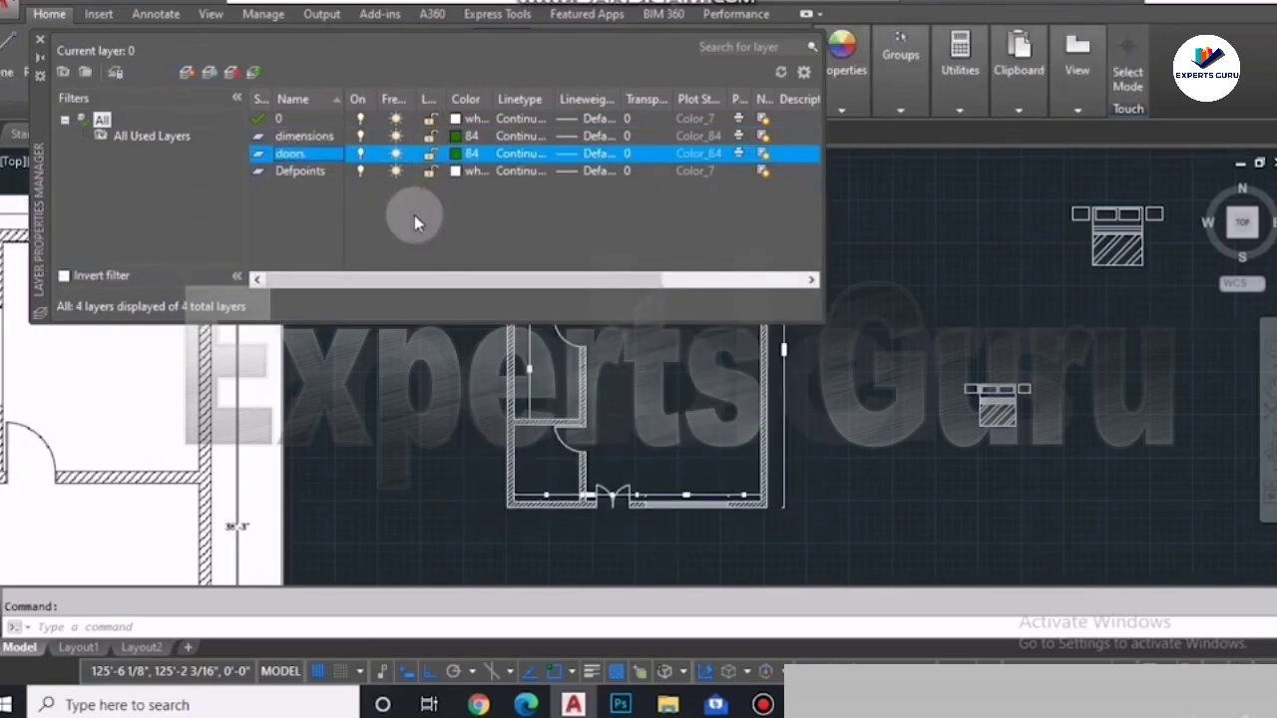
{"action": "left_click", "coordinate": [517, 285]}
{"action": "left_click", "coordinate": [617, 495]}
{"action": "key", "text": "Return"}
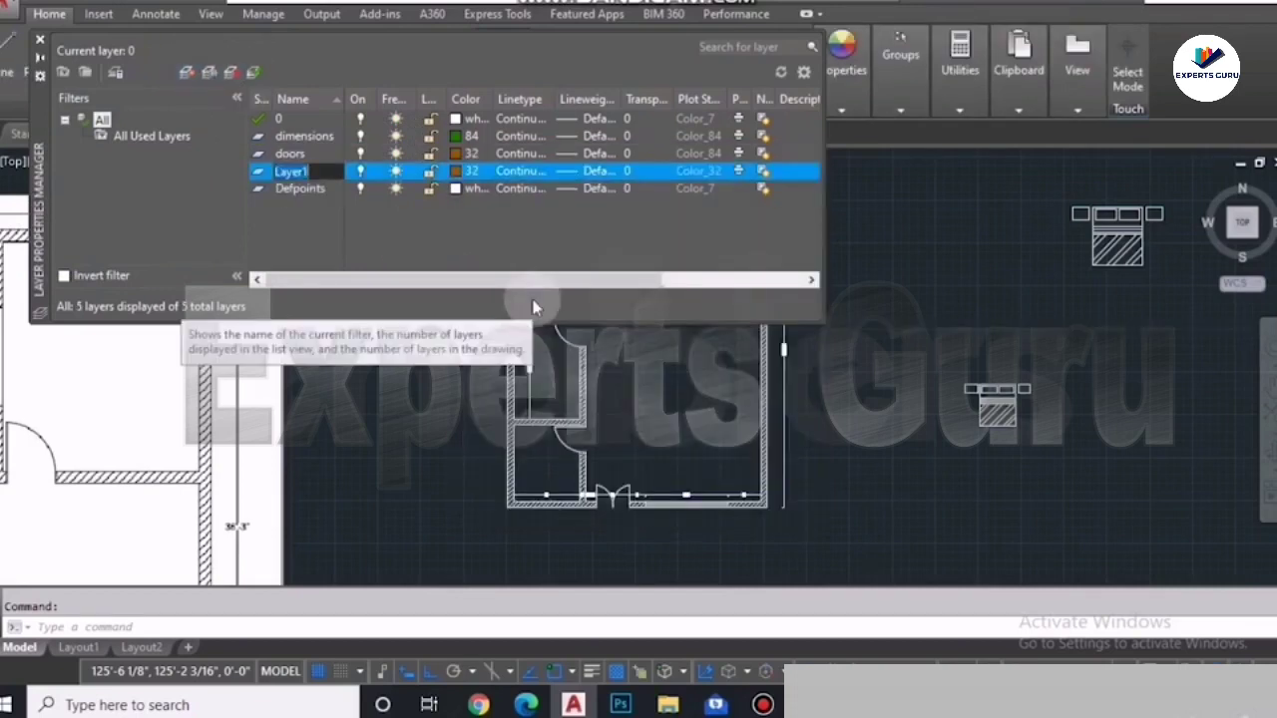
Step: Add the hatch layer in colour 180 and the blocks layer in yellow 50
{"action": "type", "text": "hatch"}
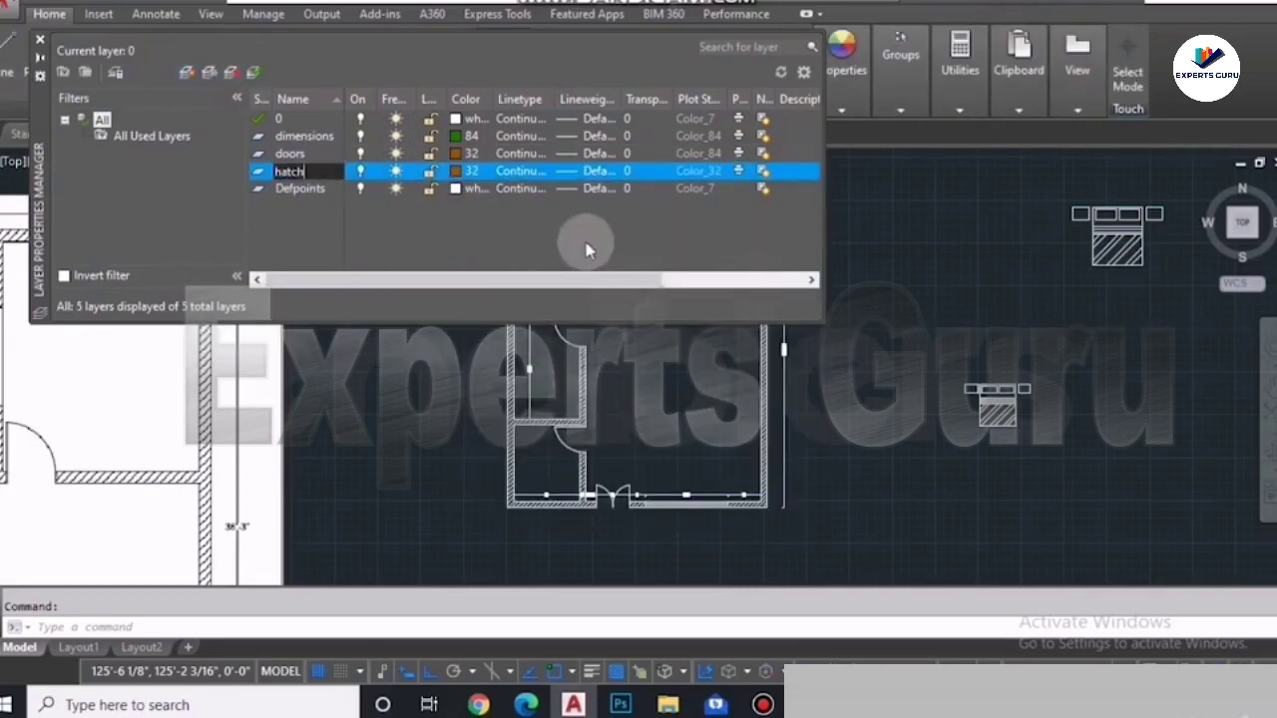
{"action": "left_click", "coordinate": [463, 170]}
{"action": "left_click", "coordinate": [705, 281]}
{"action": "left_click", "coordinate": [617, 494]}
{"action": "key", "text": "alt+n"}
{"action": "type", "text": "blocks"}
{"action": "left_click", "coordinate": [463, 188]}
{"action": "left_click", "coordinate": [543, 277]}
{"action": "left_click", "coordinate": [617, 495]}
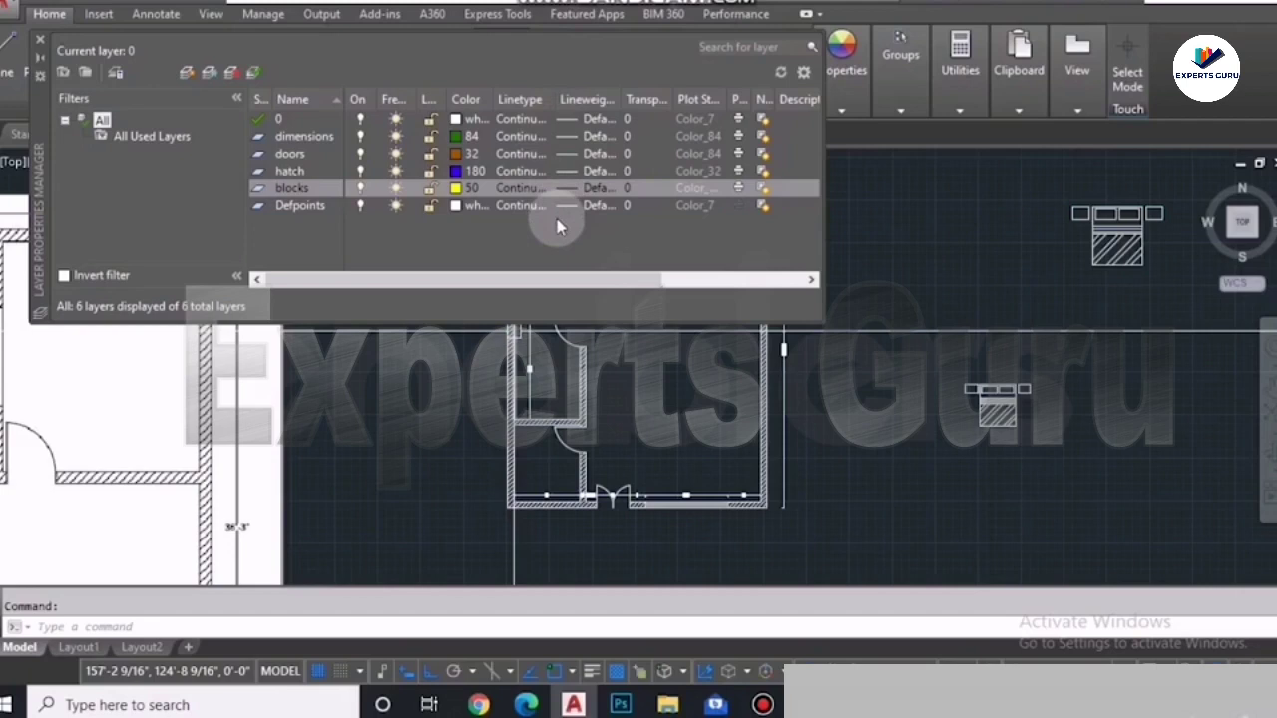
{"action": "left_click", "coordinate": [42, 42]}
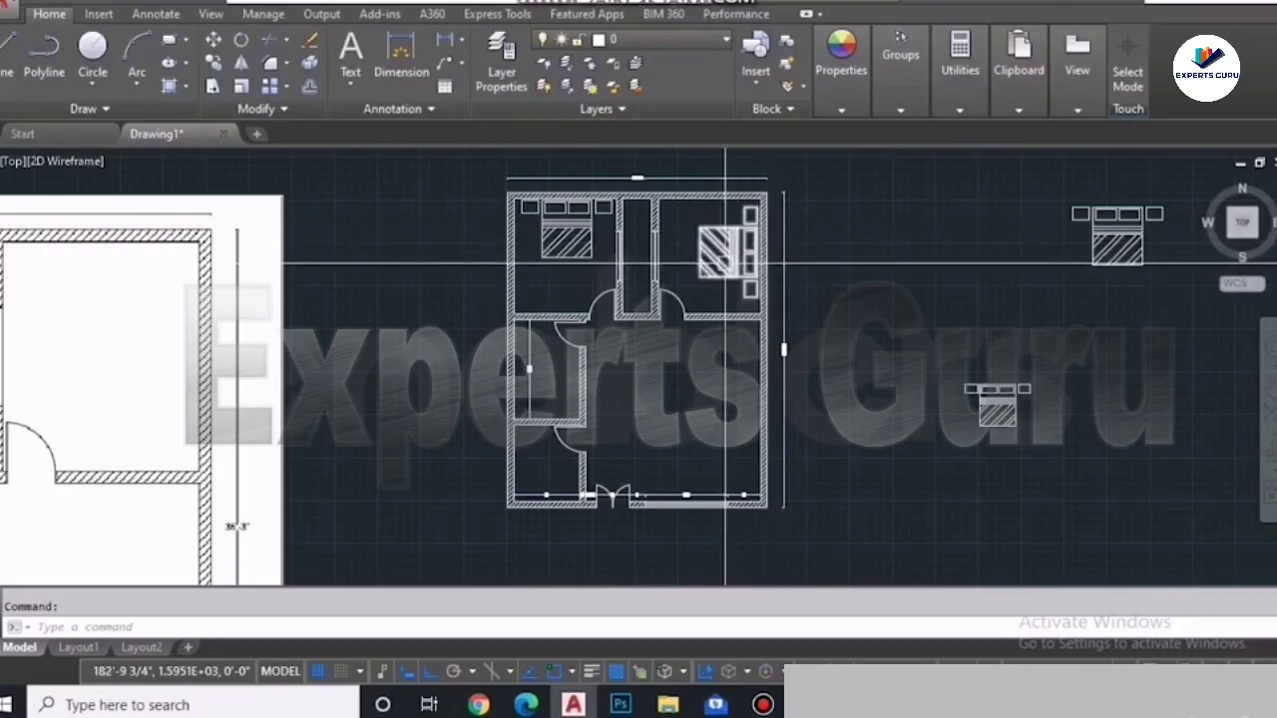
Step: Put the left bed on the blocks layer
{"action": "left_click", "coordinate": [546, 263]}
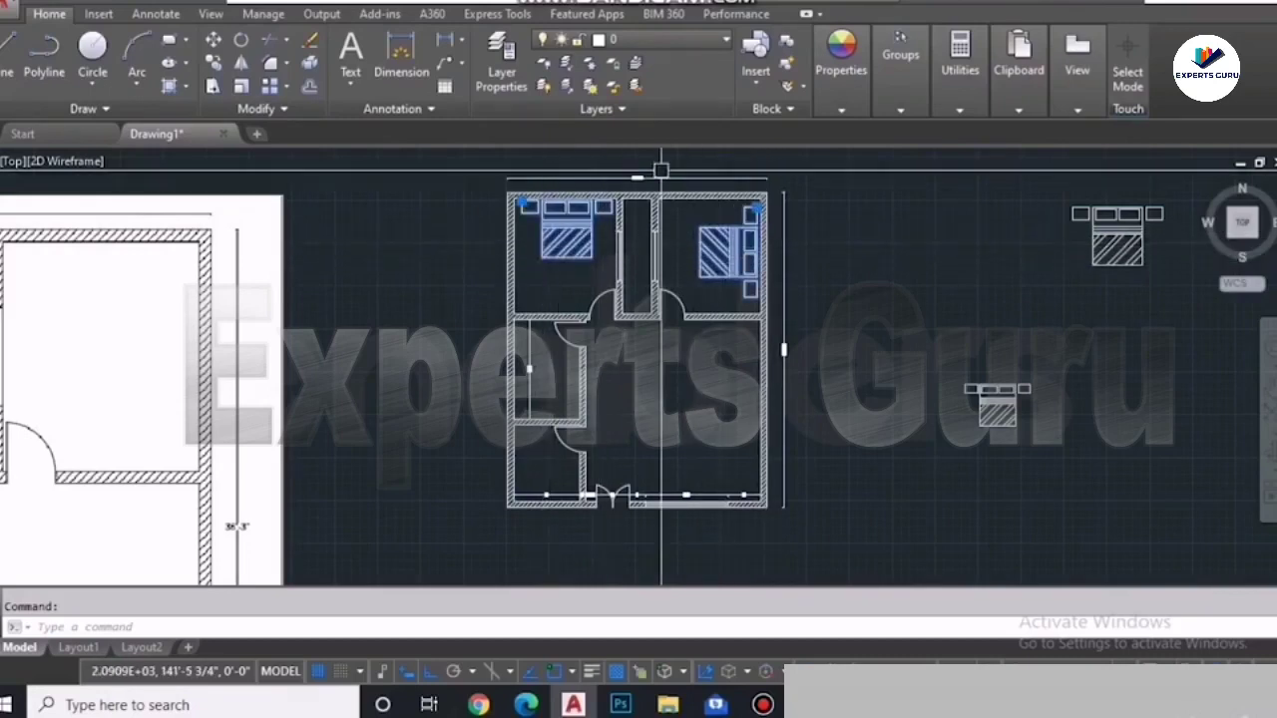
{"action": "left_click", "coordinate": [644, 45]}
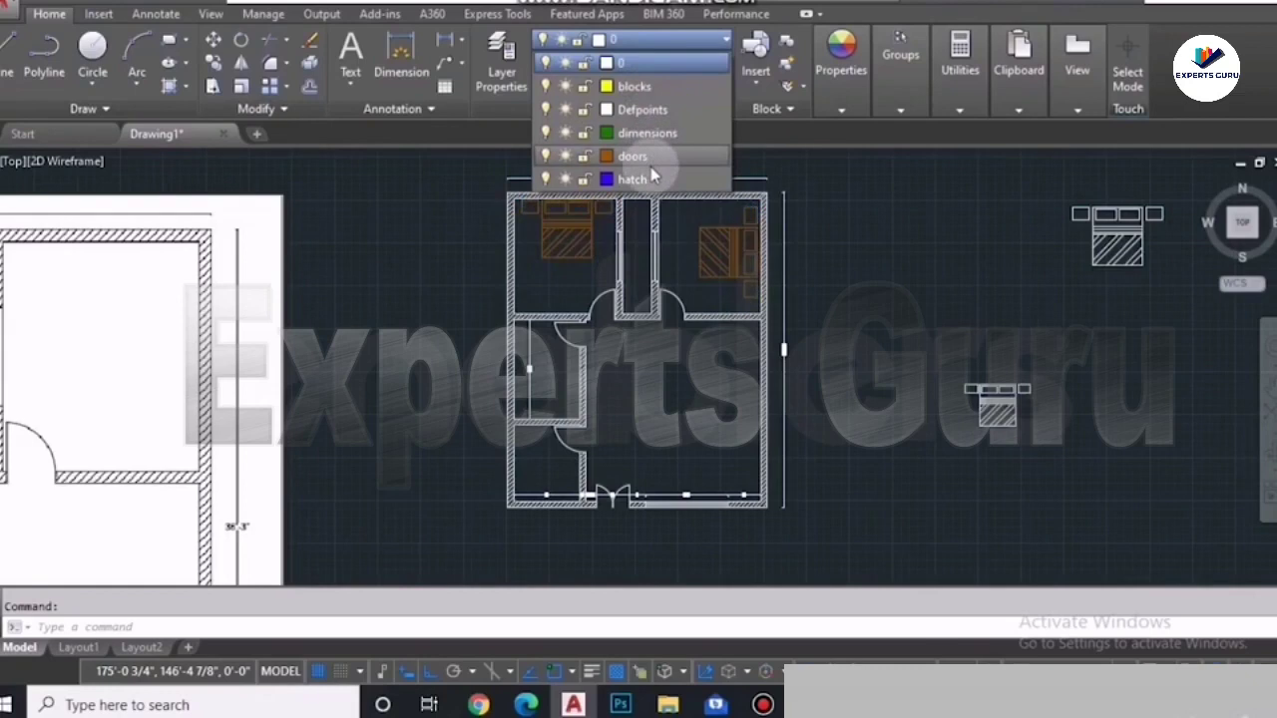
{"action": "left_click", "coordinate": [643, 87]}
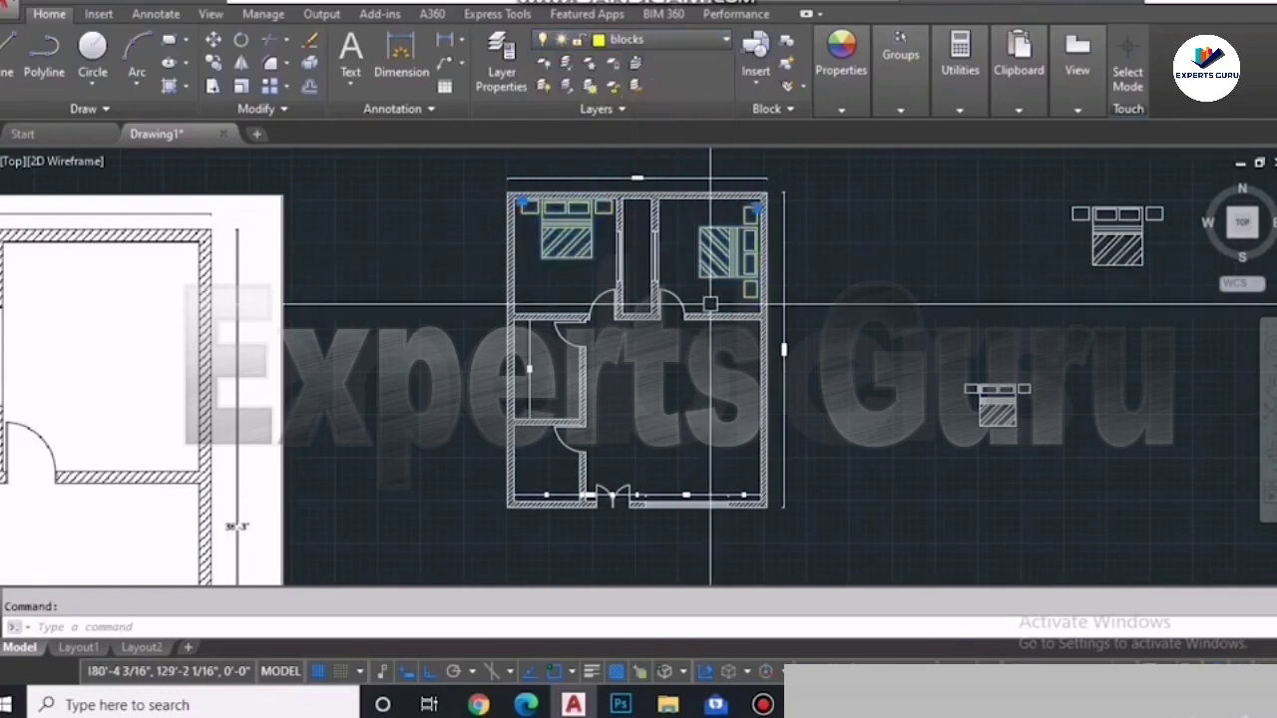
Step: Move the selected hatched walls onto the hatch layer
{"action": "scroll", "coordinate": [664, 194], "scroll_direction": "up", "scroll_amount": 4}
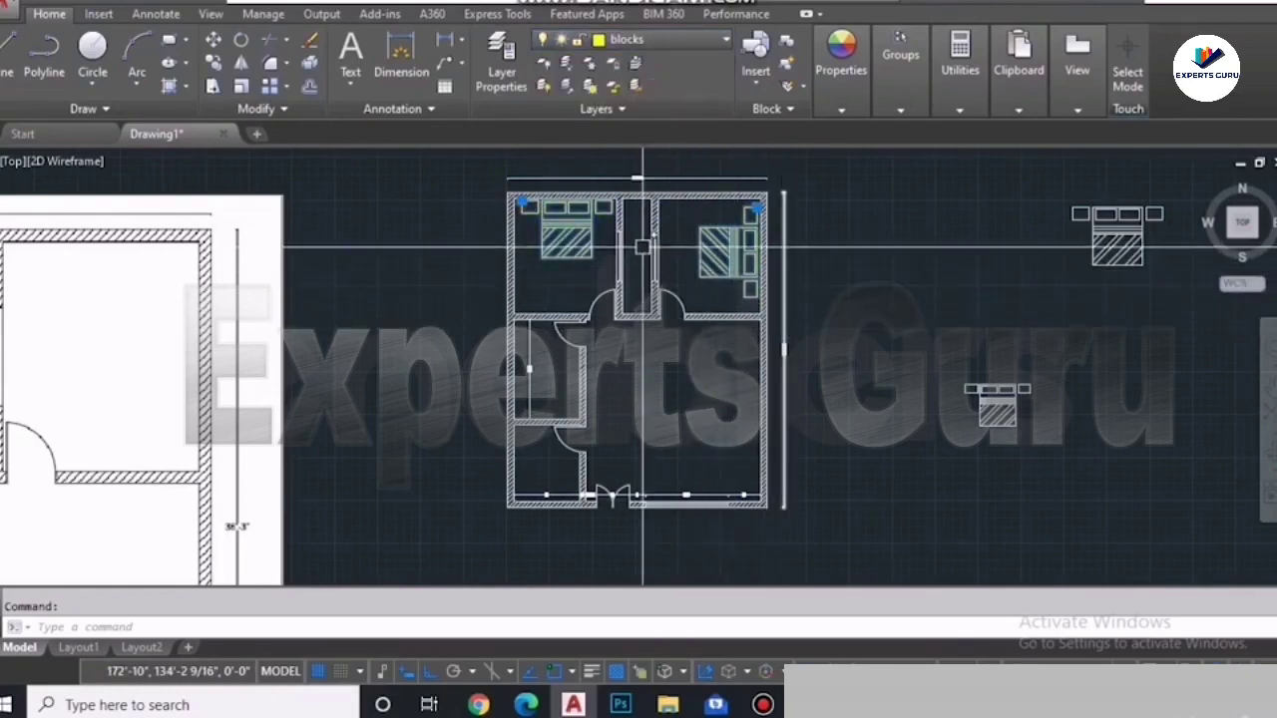
{"action": "scroll", "coordinate": [670, 186], "scroll_direction": "up", "scroll_amount": 4}
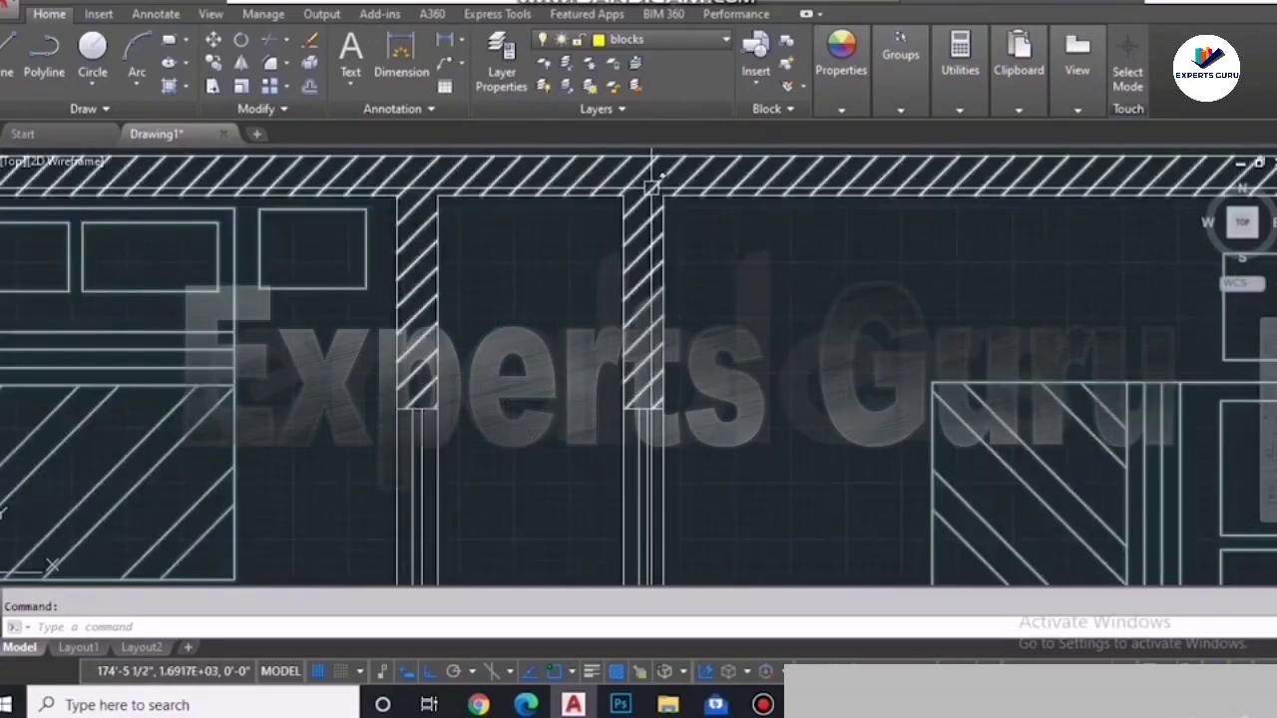
{"action": "left_click", "coordinate": [622, 47]}
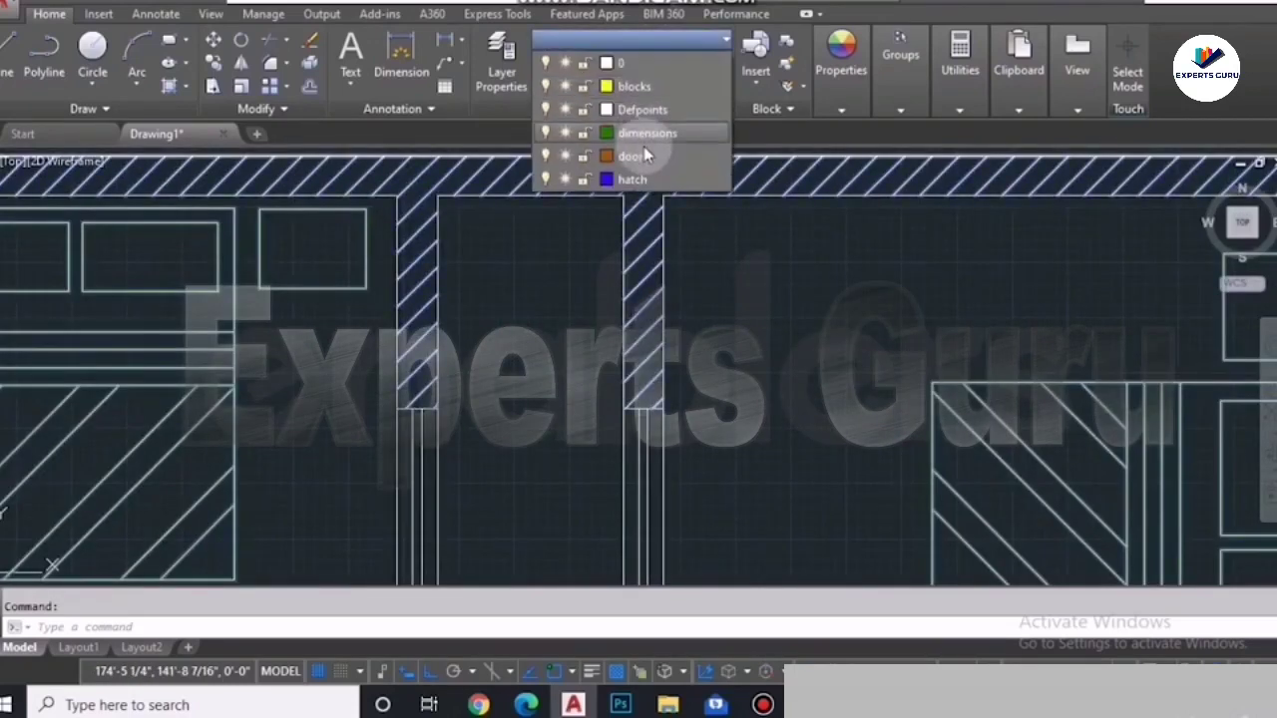
{"action": "left_click", "coordinate": [589, 155]}
Step: Put the remaining bed objects on the blocks layer
{"action": "scroll", "coordinate": [667, 211], "scroll_direction": "down", "scroll_amount": 7}
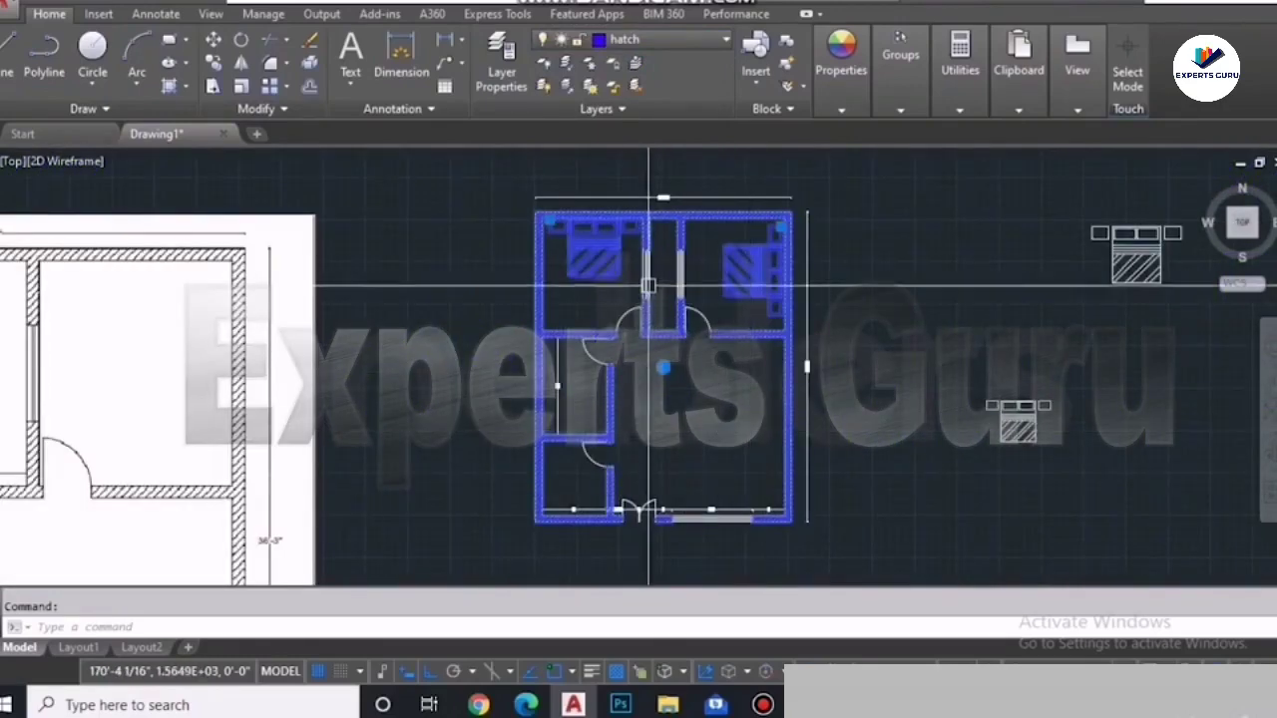
{"action": "scroll", "coordinate": [649, 287], "scroll_direction": "up", "scroll_amount": 2}
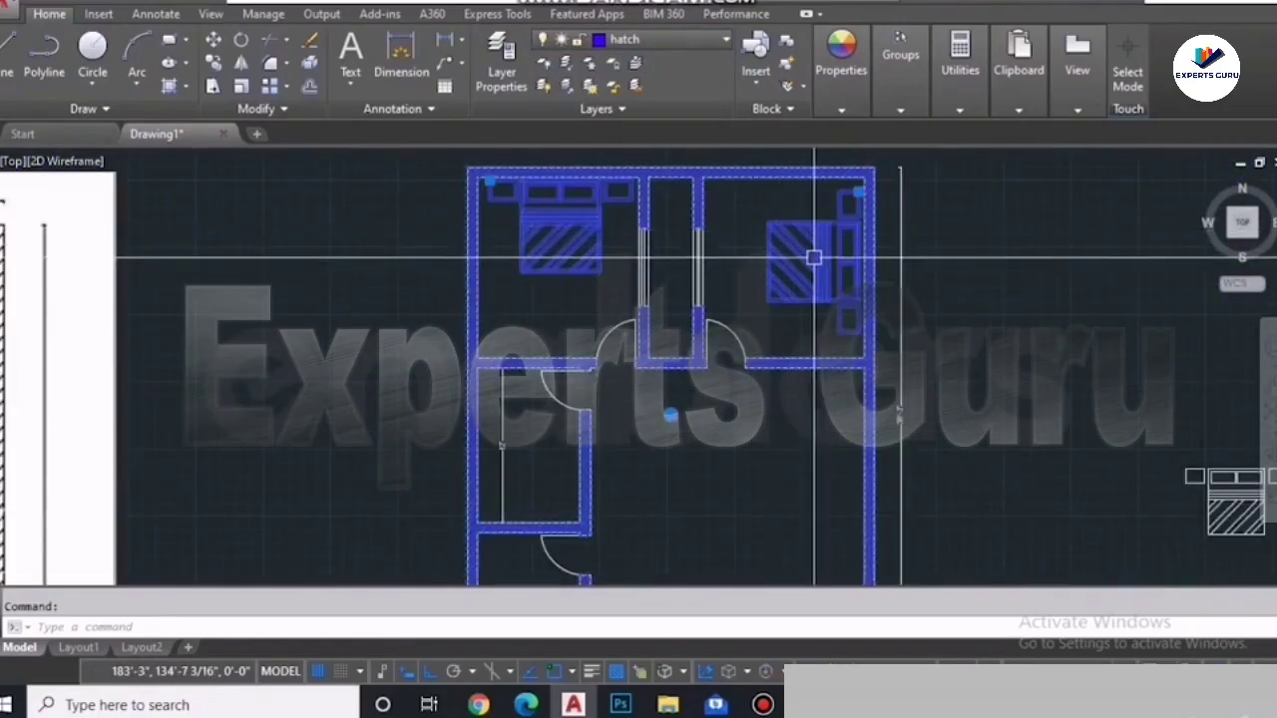
{"action": "scroll", "coordinate": [815, 253], "scroll_direction": "up", "scroll_amount": 5}
{"action": "scroll", "coordinate": [858, 380], "scroll_direction": "down", "scroll_amount": 4}
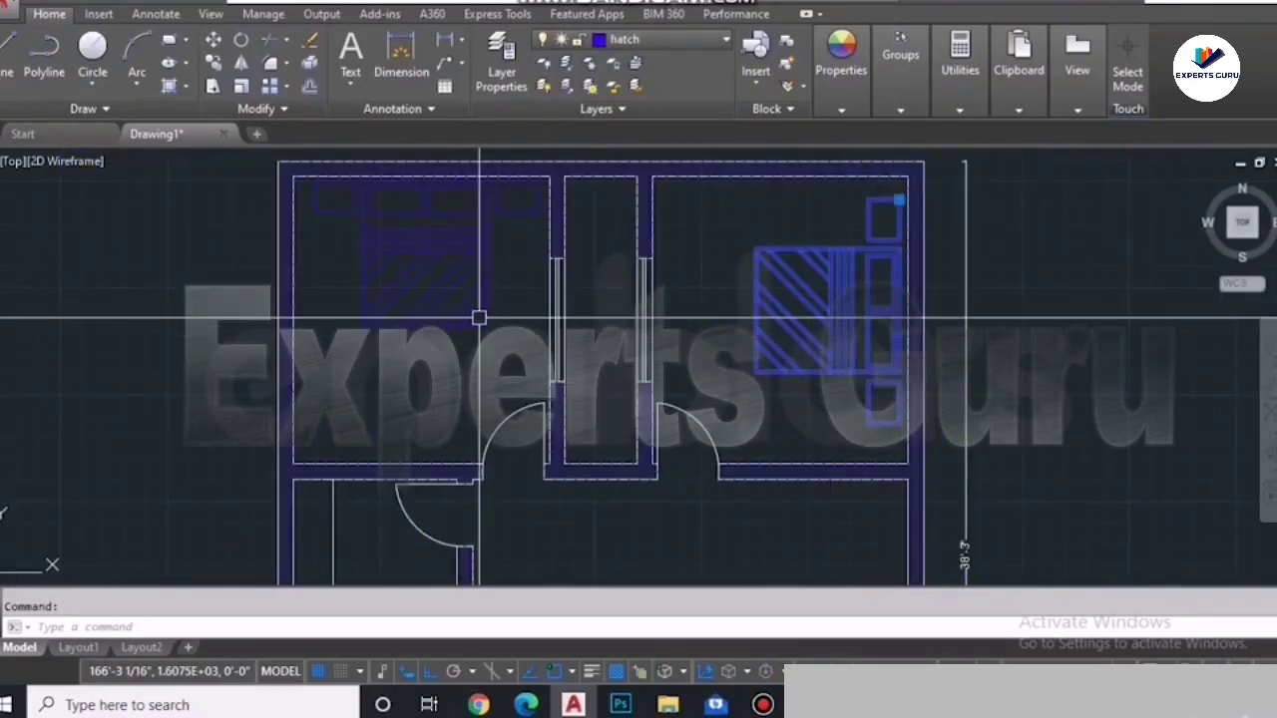
{"action": "left_click", "coordinate": [476, 265]}
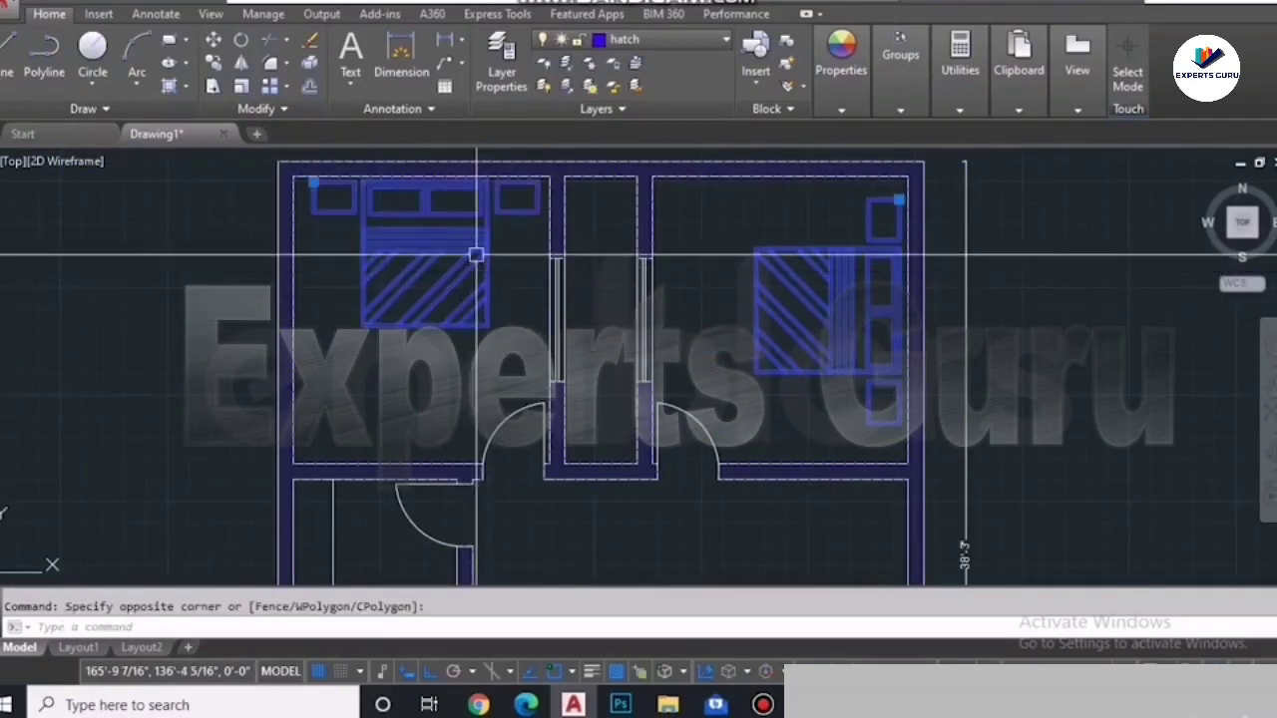
{"action": "left_click", "coordinate": [642, 44]}
{"action": "left_click", "coordinate": [656, 87]}
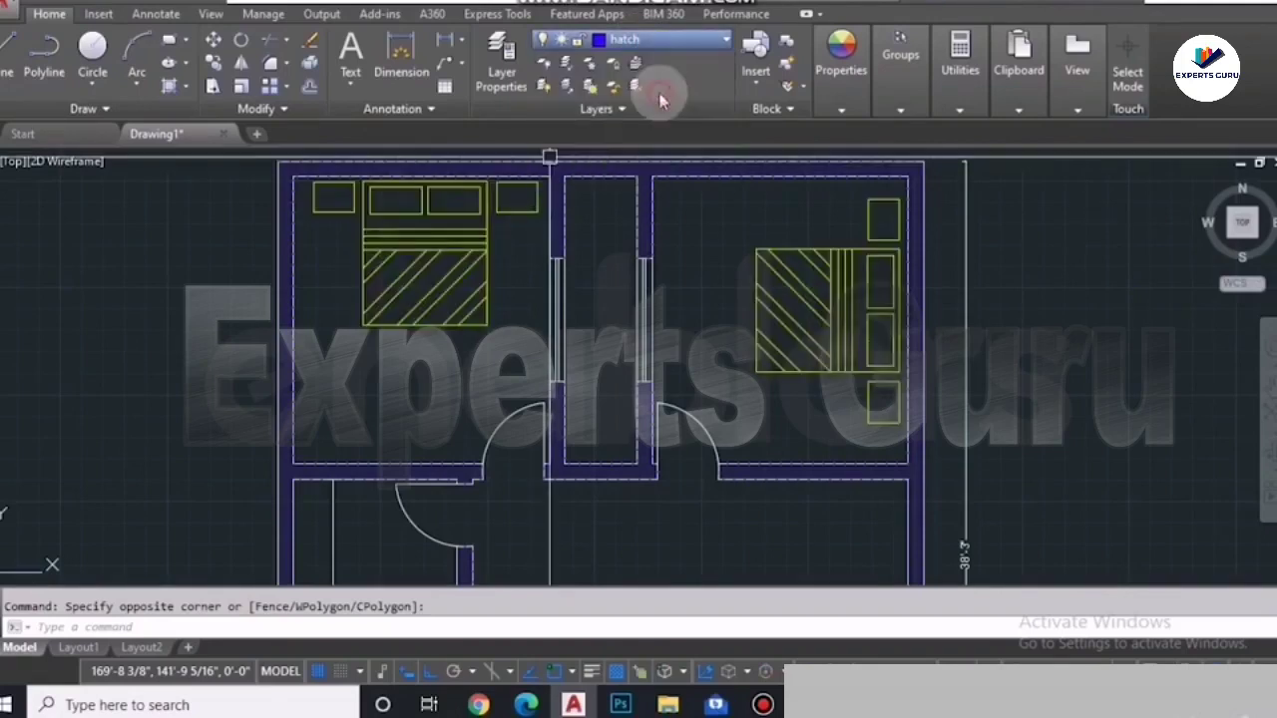
{"action": "scroll", "coordinate": [816, 299], "scroll_direction": "down", "scroll_amount": 5}
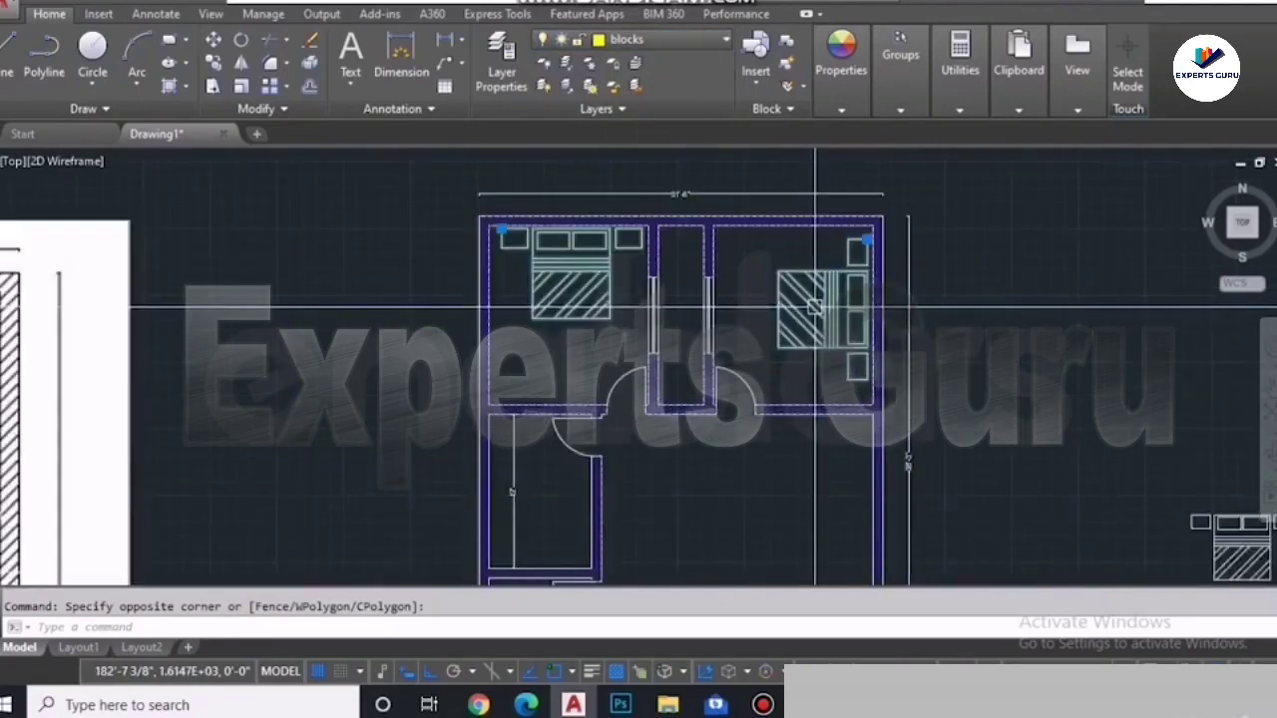
{"action": "key", "text": "Escape"}
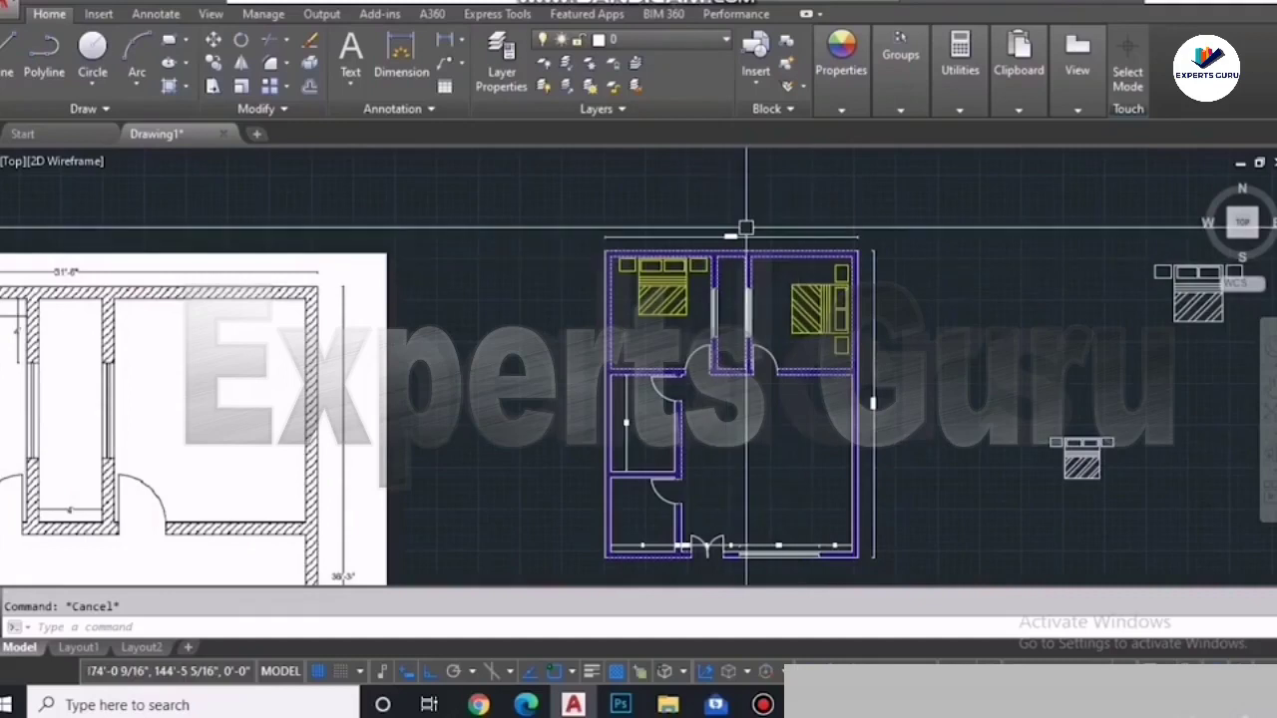
Step: Move the top and bottom dimensions onto the green dimensions layer
{"action": "left_click", "coordinate": [743, 239]}
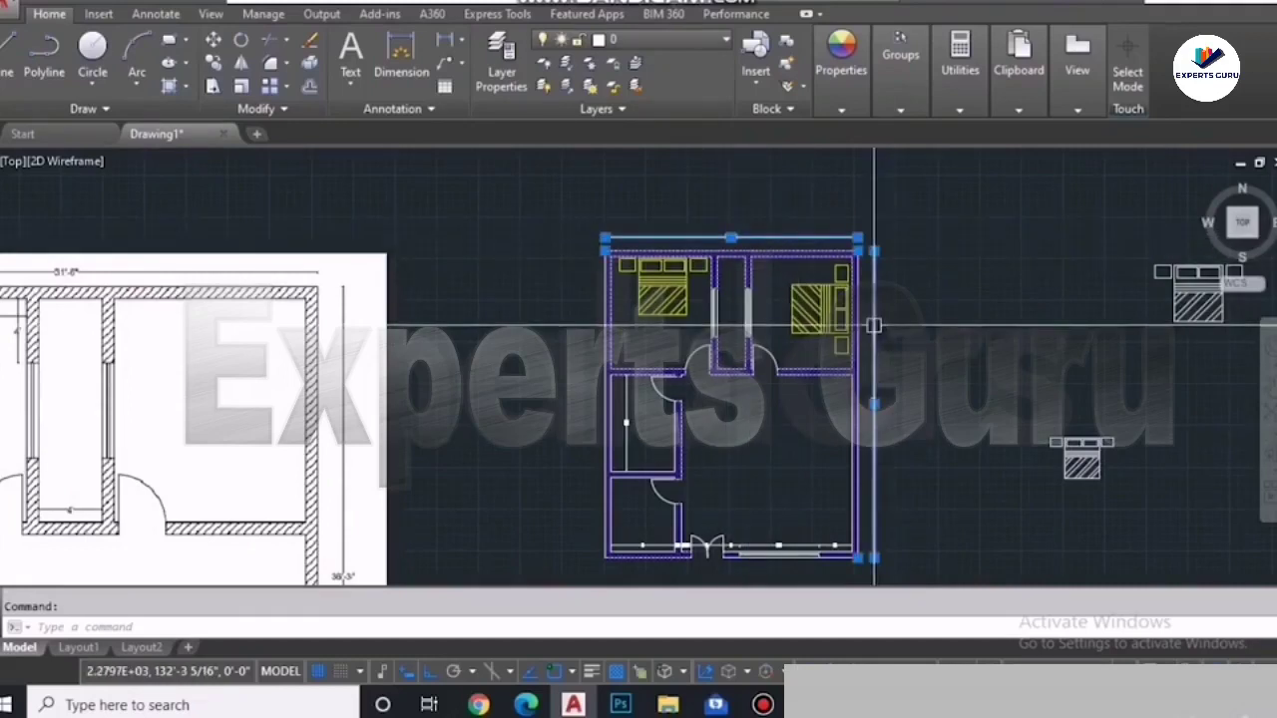
{"action": "scroll", "coordinate": [803, 553], "scroll_direction": "up", "scroll_amount": 2}
{"action": "left_click", "coordinate": [520, 342]}
{"action": "left_click", "coordinate": [543, 539]}
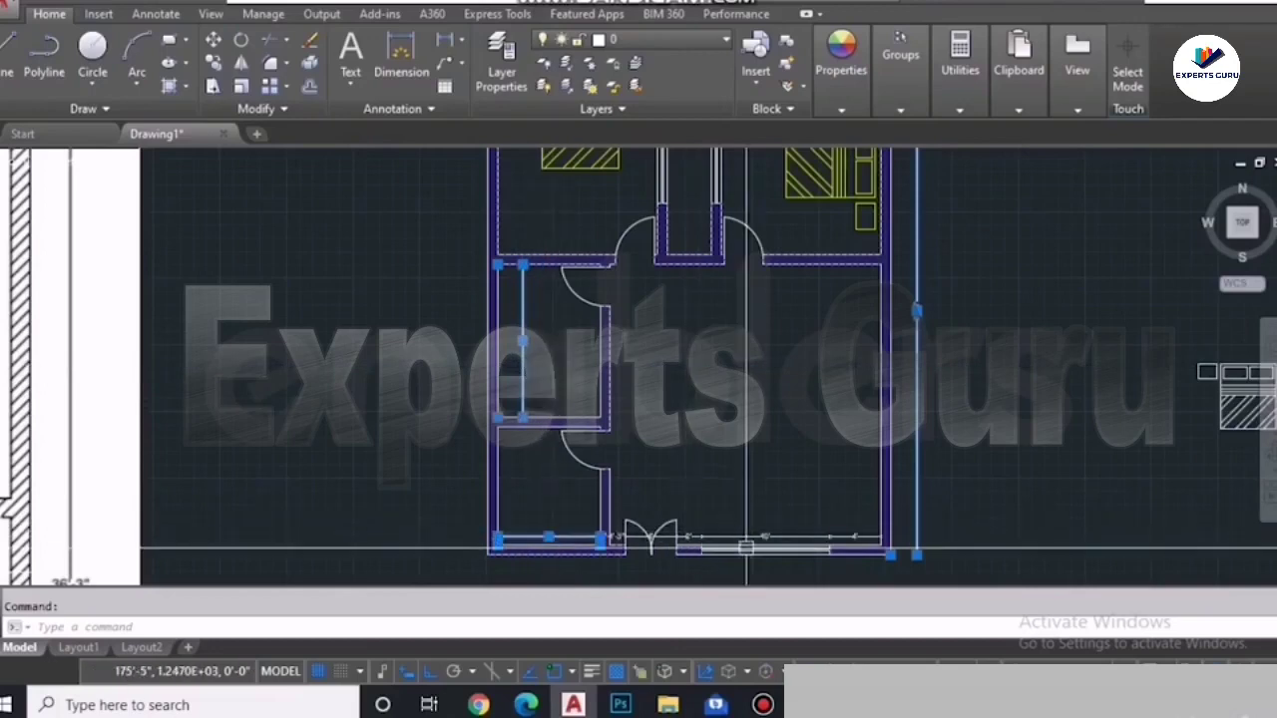
{"action": "scroll", "coordinate": [860, 554], "scroll_direction": "up", "scroll_amount": 3}
{"action": "left_click", "coordinate": [916, 498]}
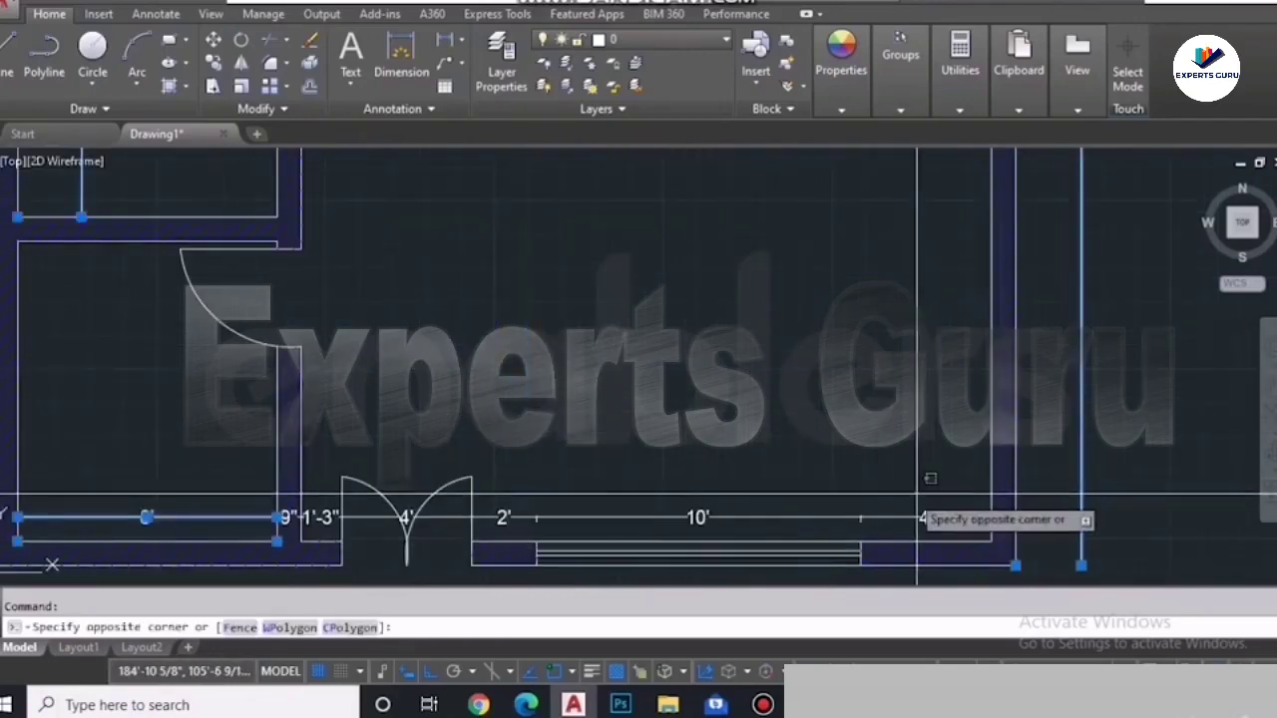
{"action": "left_click", "coordinate": [511, 527]}
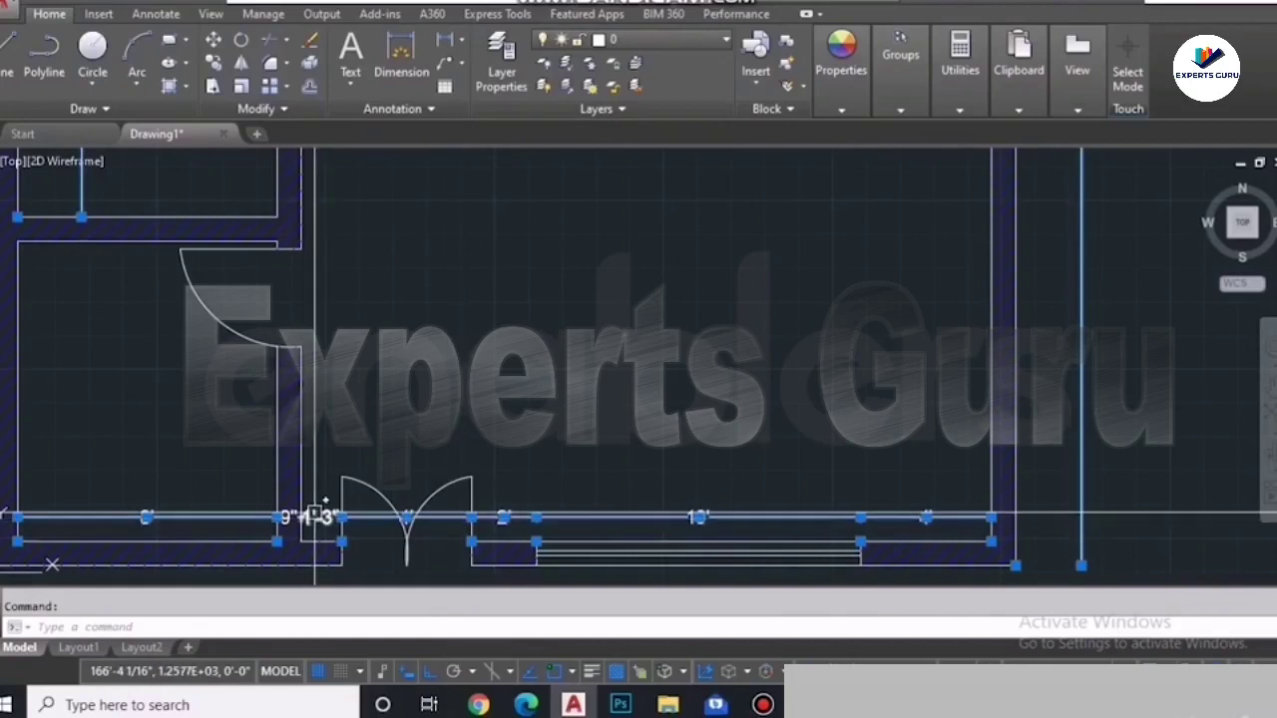
{"action": "scroll", "coordinate": [314, 515], "scroll_direction": "up", "scroll_amount": 4}
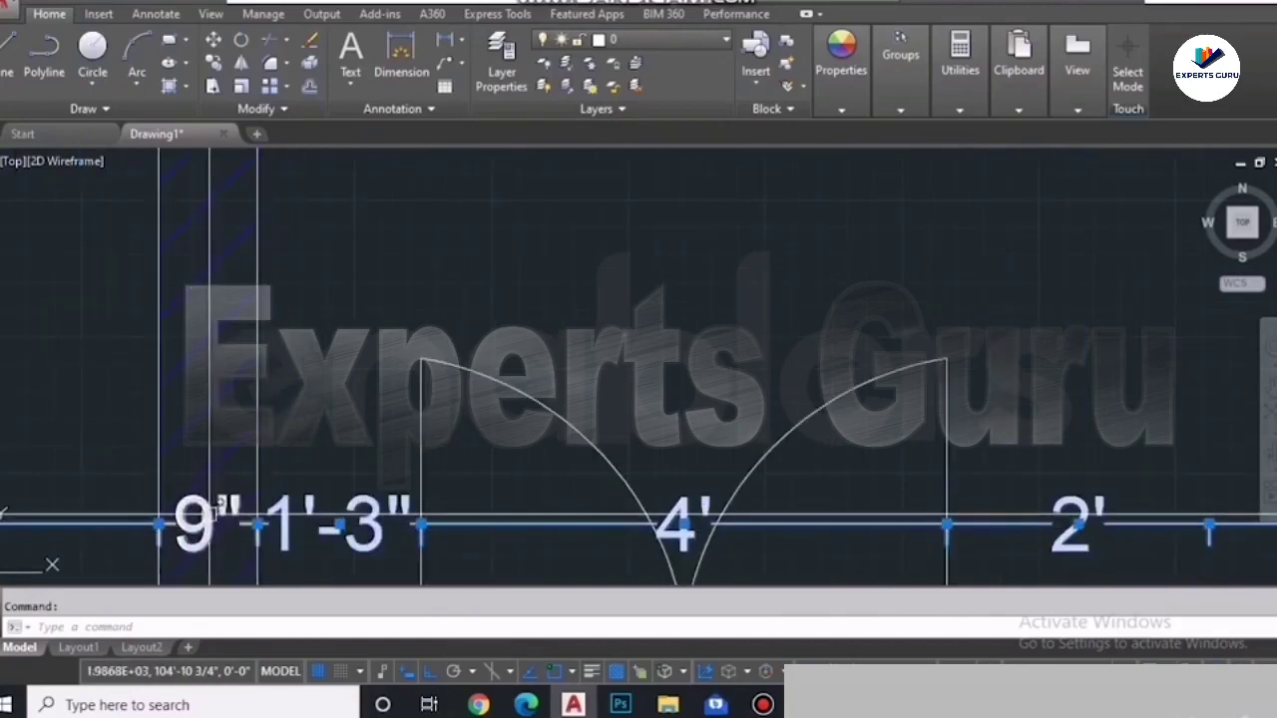
{"action": "scroll", "coordinate": [399, 374], "scroll_direction": "down", "scroll_amount": 8}
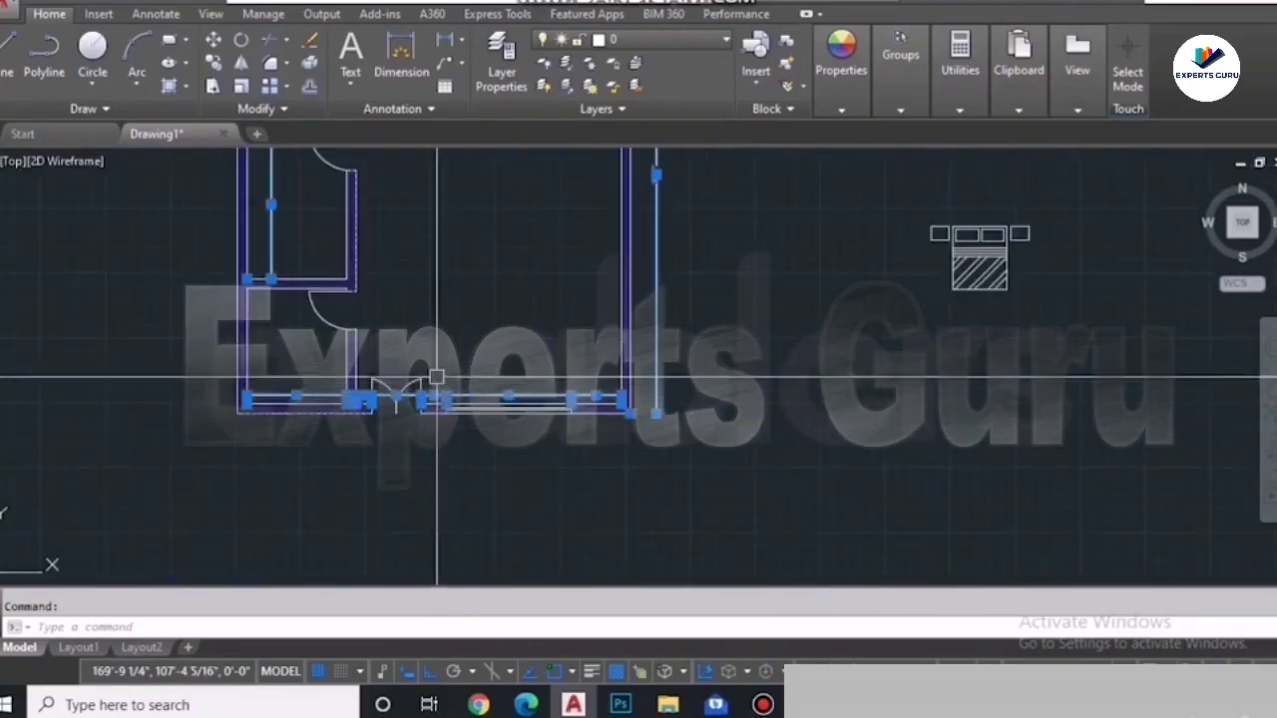
{"action": "left_click", "coordinate": [645, 39]}
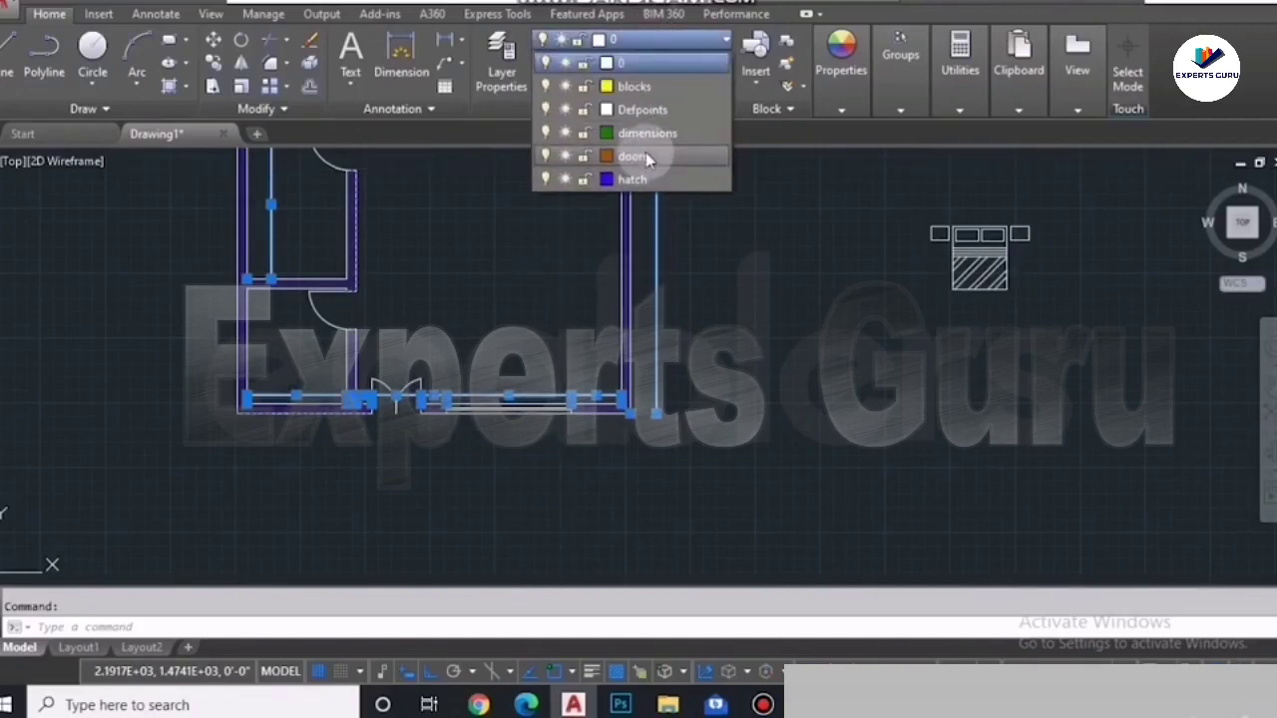
{"action": "left_click", "coordinate": [647, 140]}
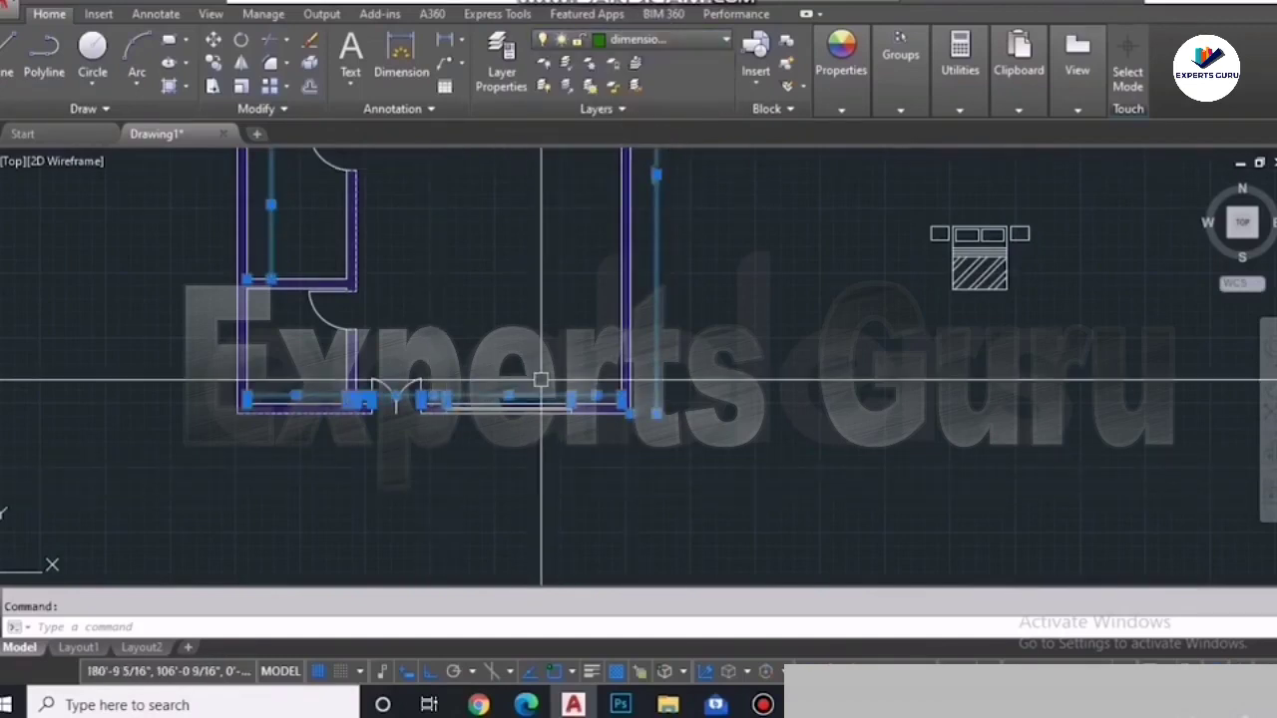
{"action": "key", "text": "Escape"}
Step: Move all door leaves and swing arcs onto the orange doors layer
{"action": "left_click", "coordinate": [427, 362]}
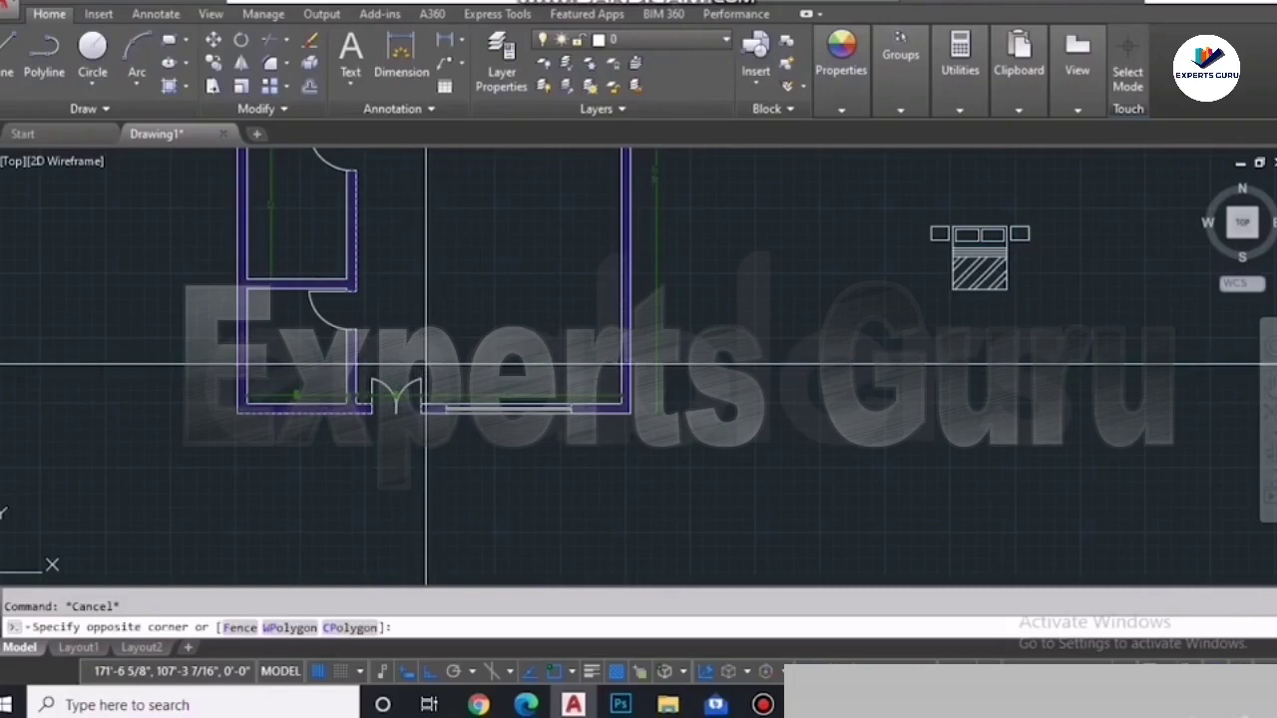
{"action": "left_click", "coordinate": [362, 385]}
{"action": "scroll", "coordinate": [317, 344], "scroll_direction": "up", "scroll_amount": 5}
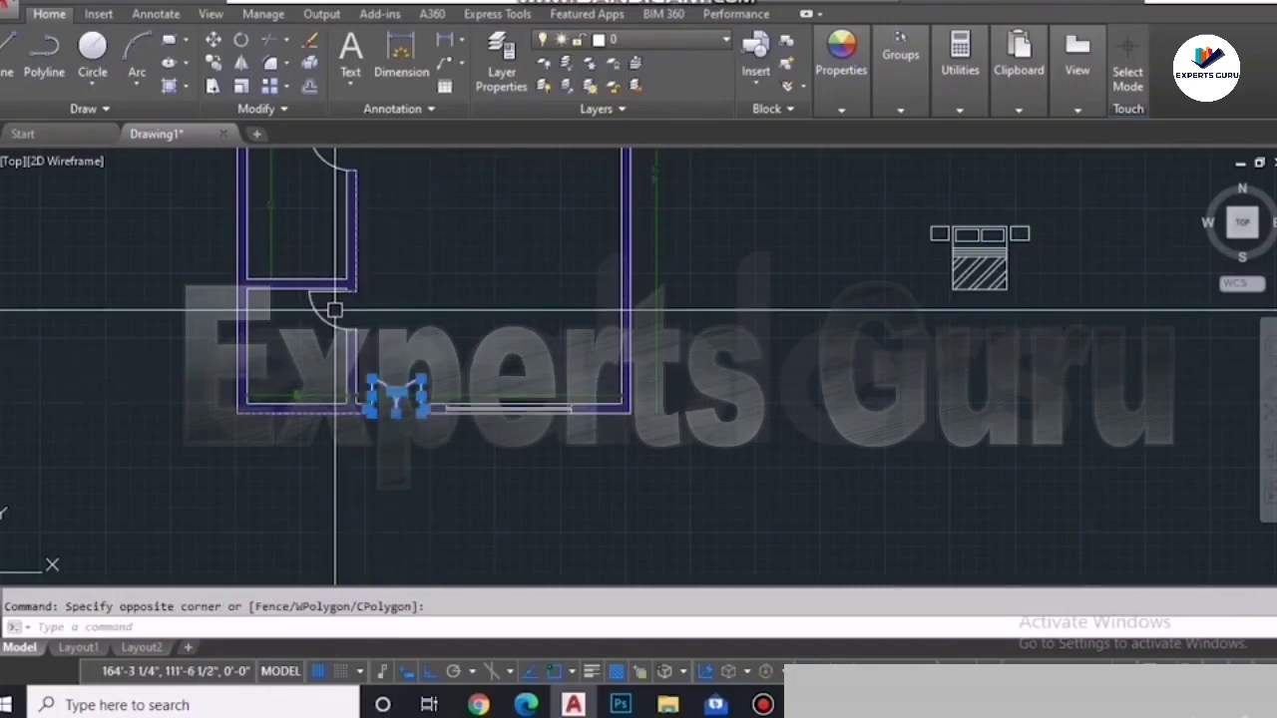
{"action": "left_click", "coordinate": [319, 317]}
{"action": "left_click", "coordinate": [300, 343]}
{"action": "left_click", "coordinate": [279, 411]}
{"action": "scroll", "coordinate": [283, 394], "scroll_direction": "down", "scroll_amount": 5}
{"action": "scroll", "coordinate": [320, 319], "scroll_direction": "up", "scroll_amount": 5}
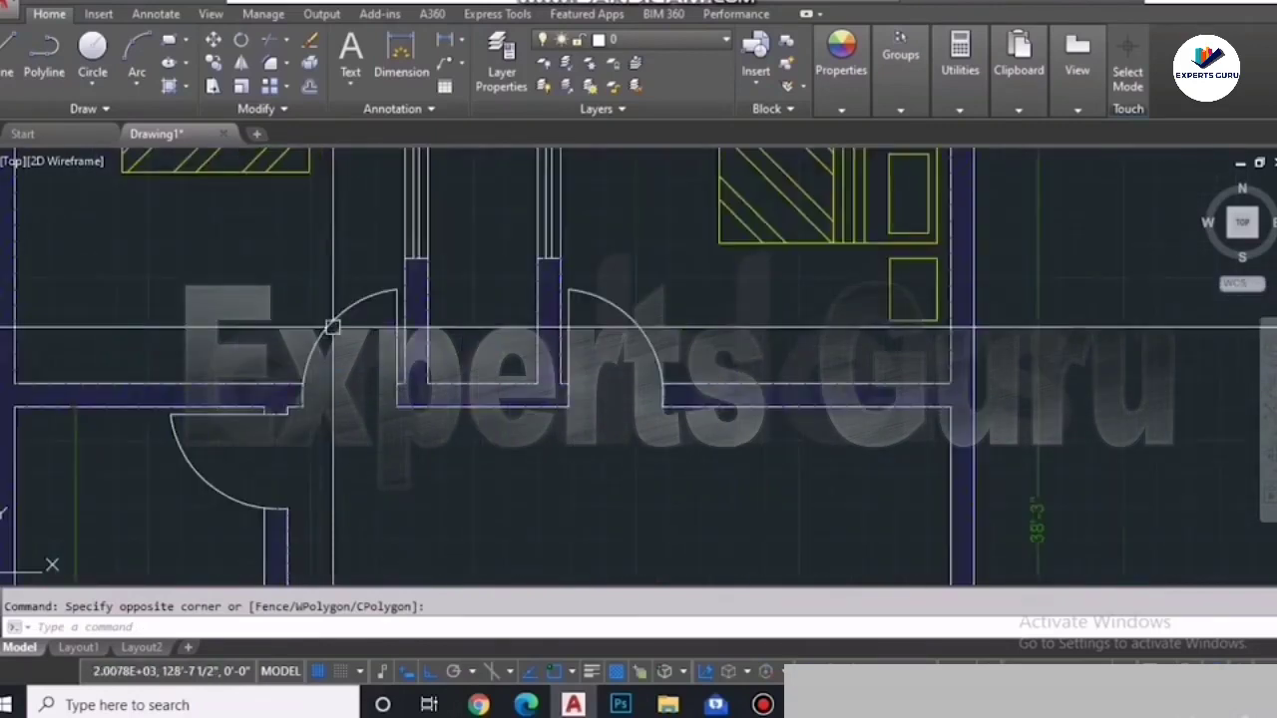
{"action": "left_click", "coordinate": [214, 414]}
{"action": "left_click", "coordinate": [185, 461]}
{"action": "left_click", "coordinate": [303, 359]}
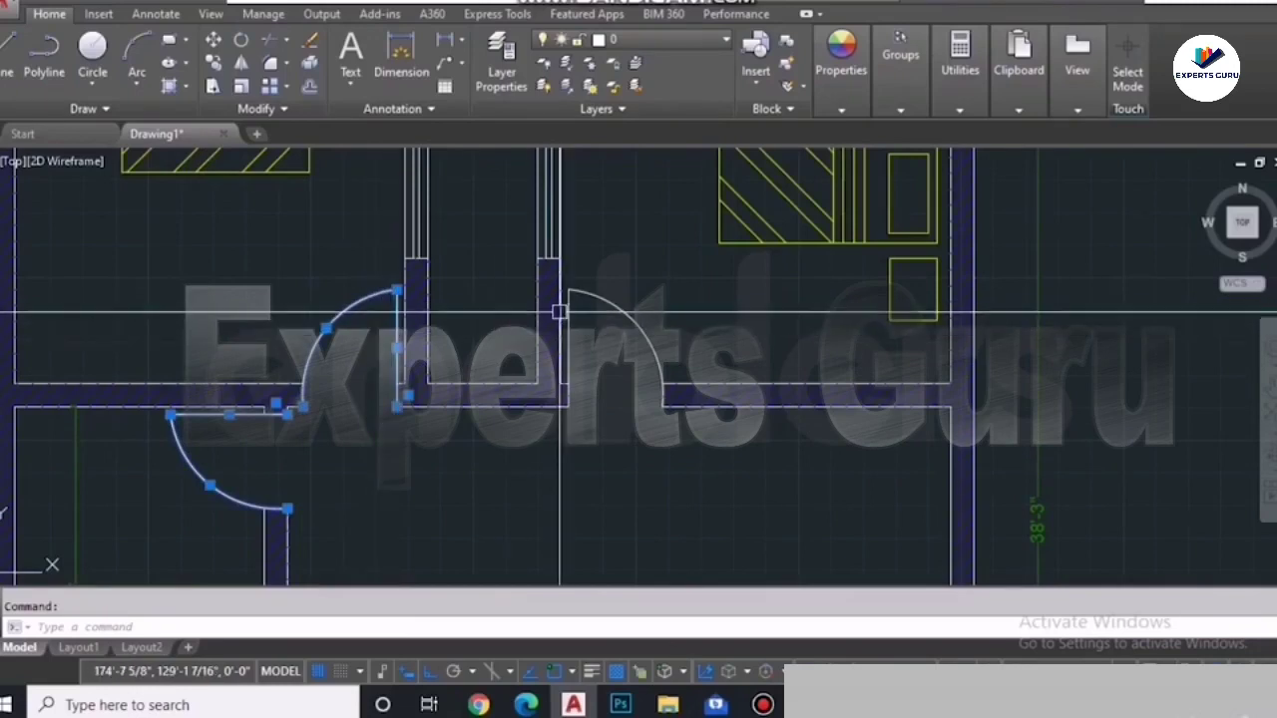
{"action": "left_click", "coordinate": [587, 296]}
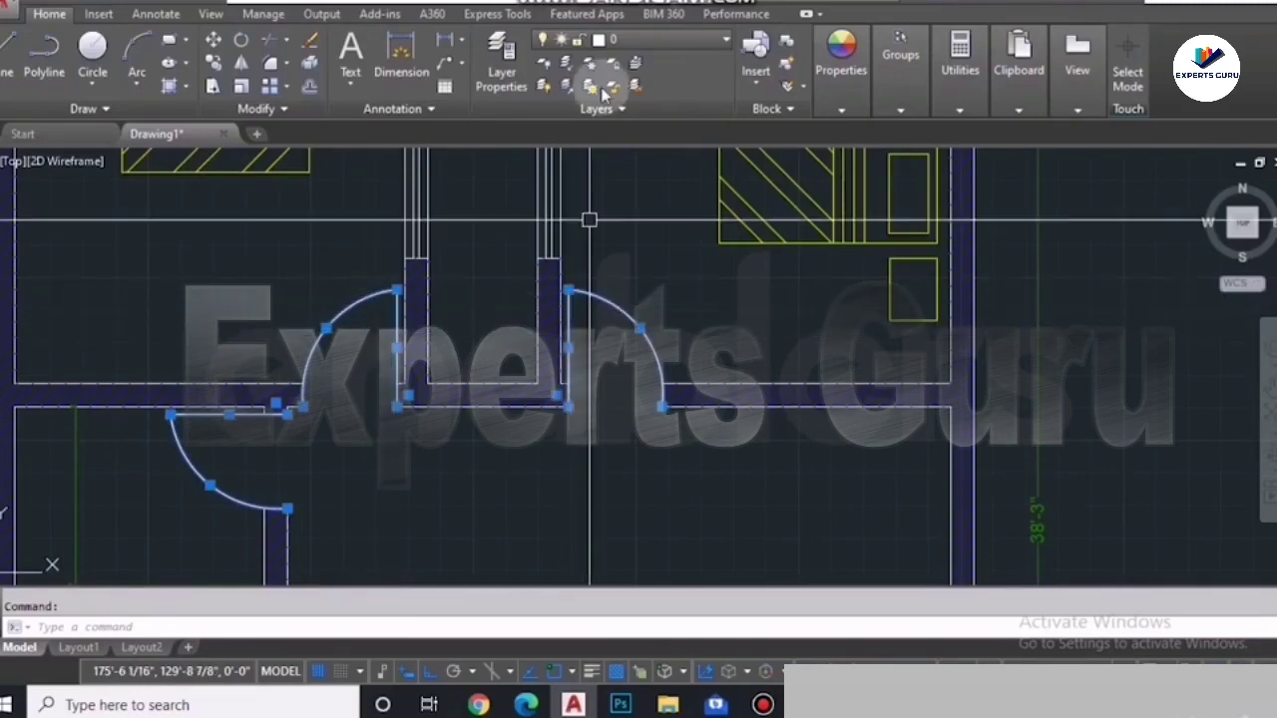
{"action": "left_click", "coordinate": [658, 40]}
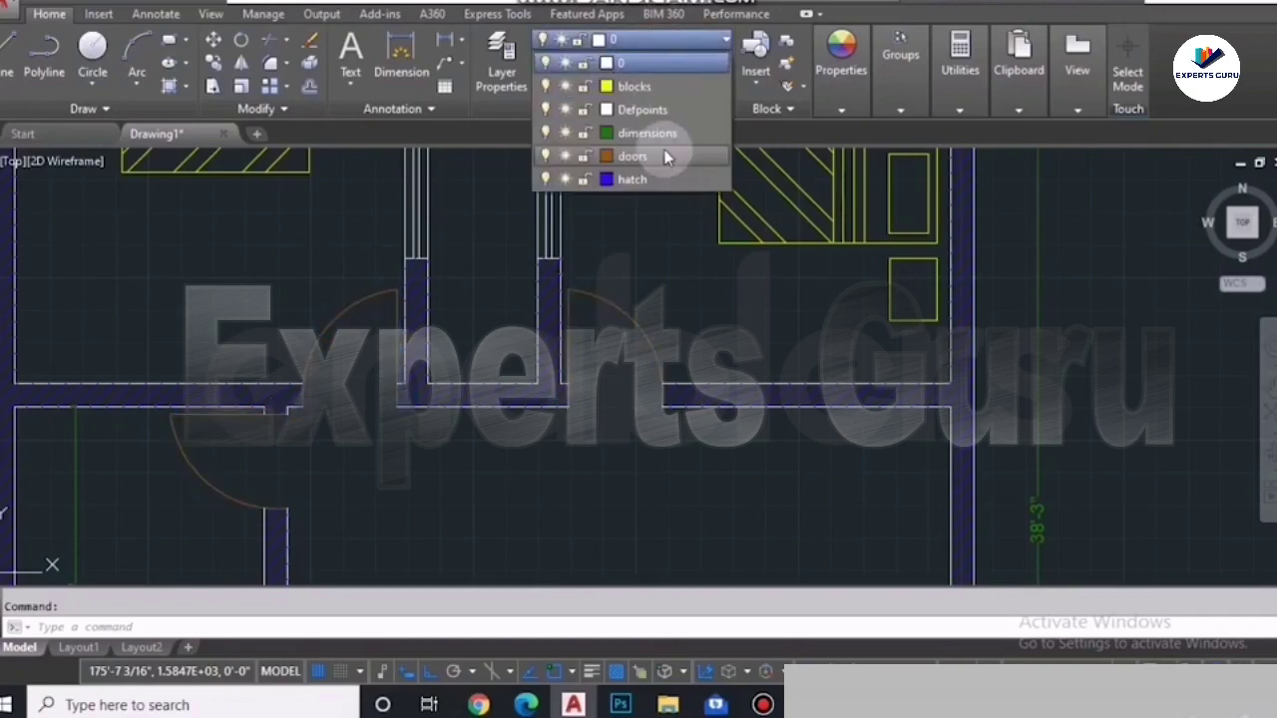
{"action": "left_click", "coordinate": [667, 157]}
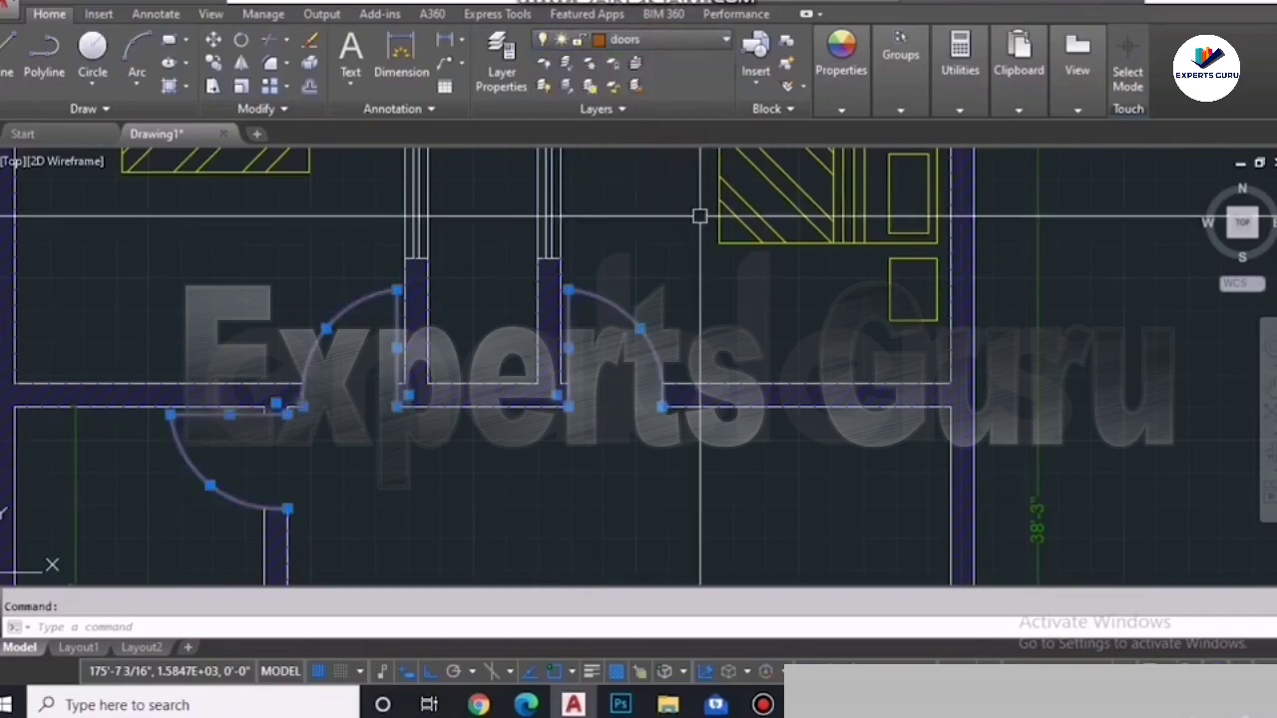
{"action": "scroll", "coordinate": [698, 213], "scroll_direction": "down", "scroll_amount": 5}
{"action": "scroll", "coordinate": [739, 204], "scroll_direction": "up", "scroll_amount": 2}
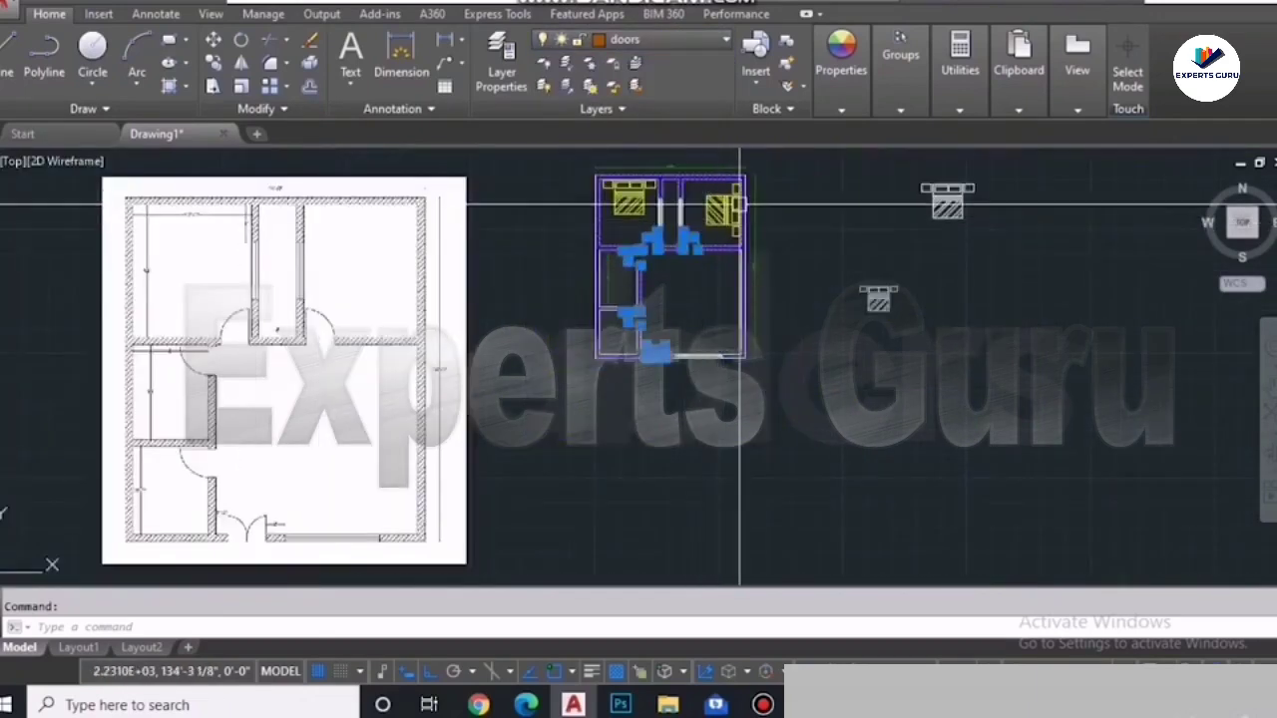
{"action": "scroll", "coordinate": [769, 181], "scroll_direction": "up", "scroll_amount": 2}
Step: Clear the door selection and bring up the Plot - Model dialog with Ctrl+P
{"action": "key", "text": "Escape"}
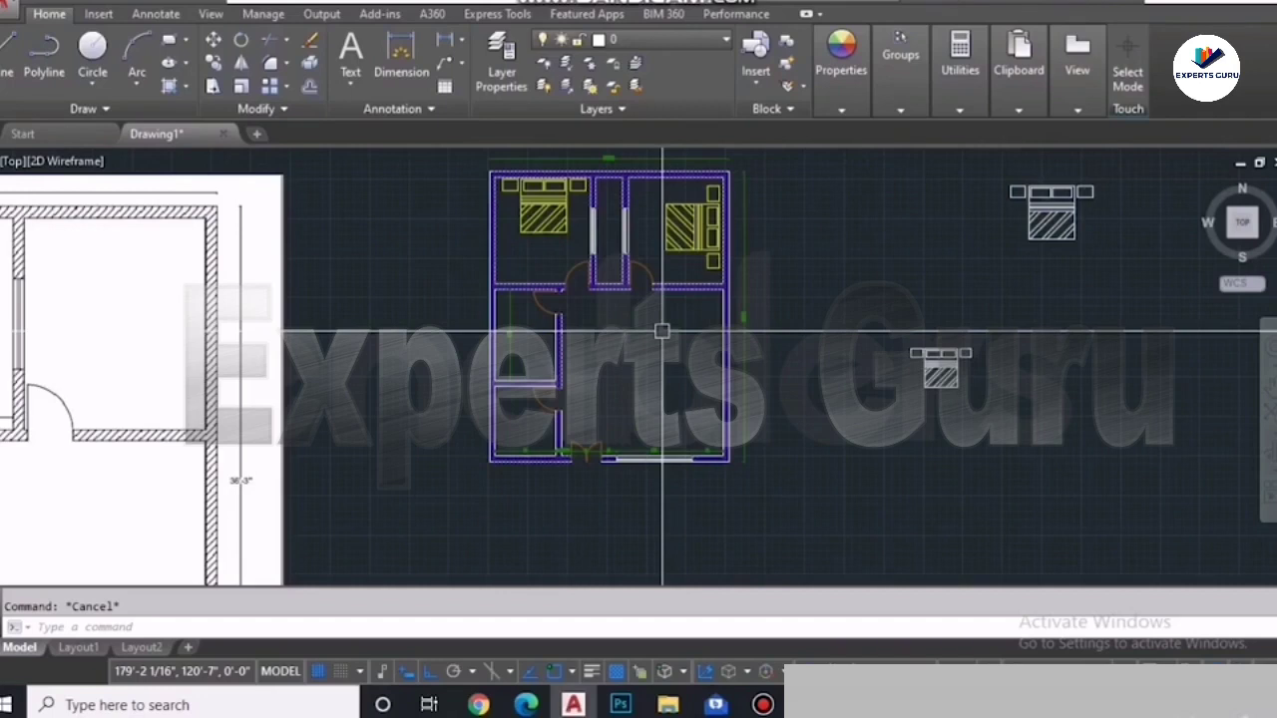
{"action": "left_click", "coordinate": [1069, 277]}
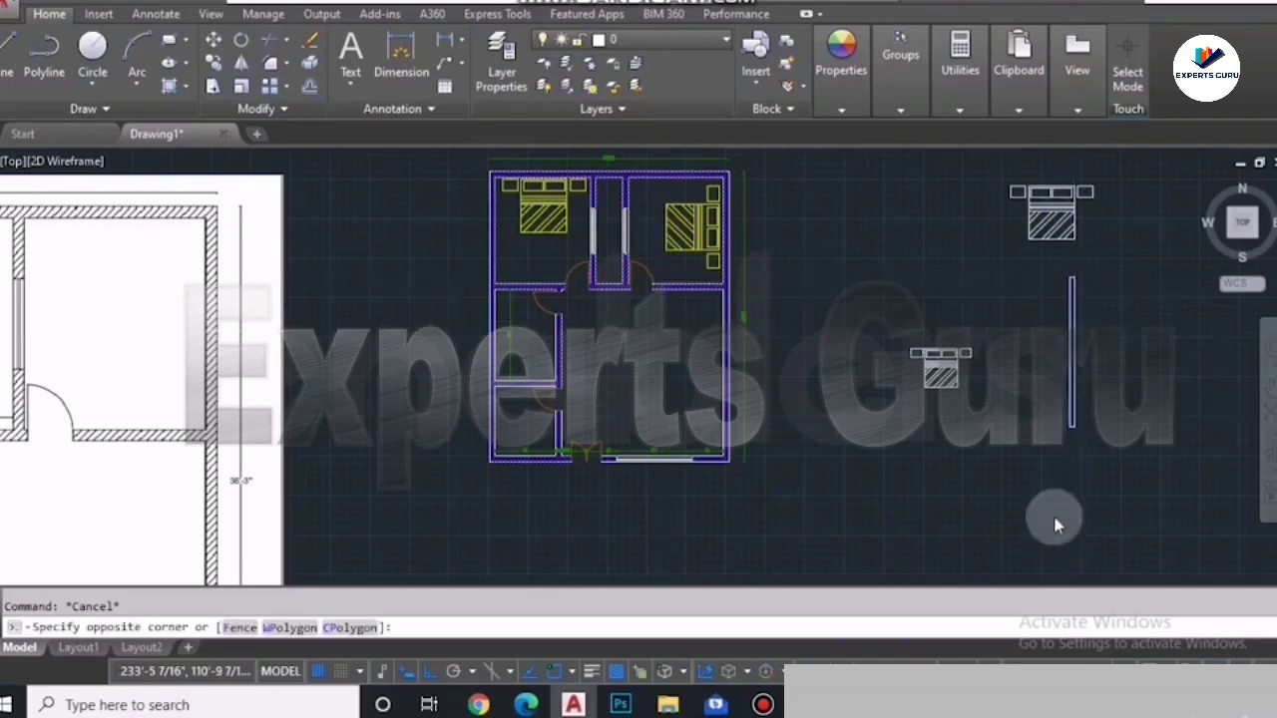
{"action": "key", "text": "Escape"}
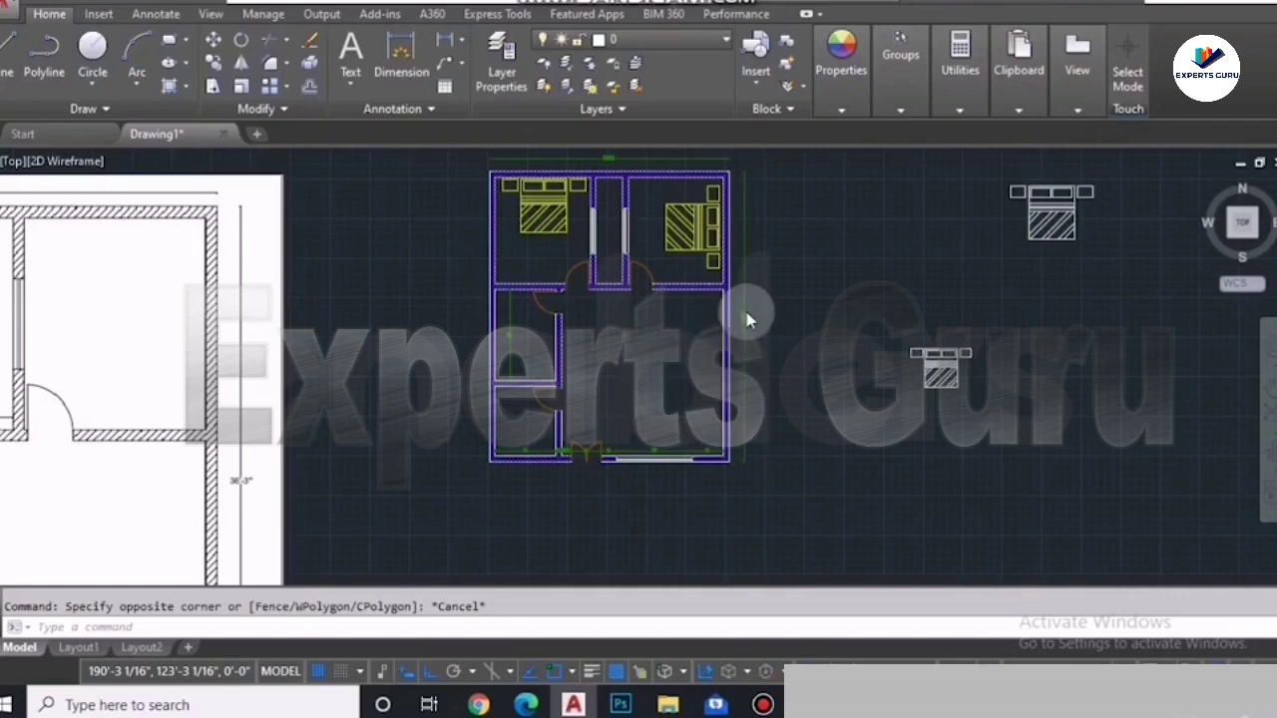
{"action": "key", "text": "ctrl+p"}
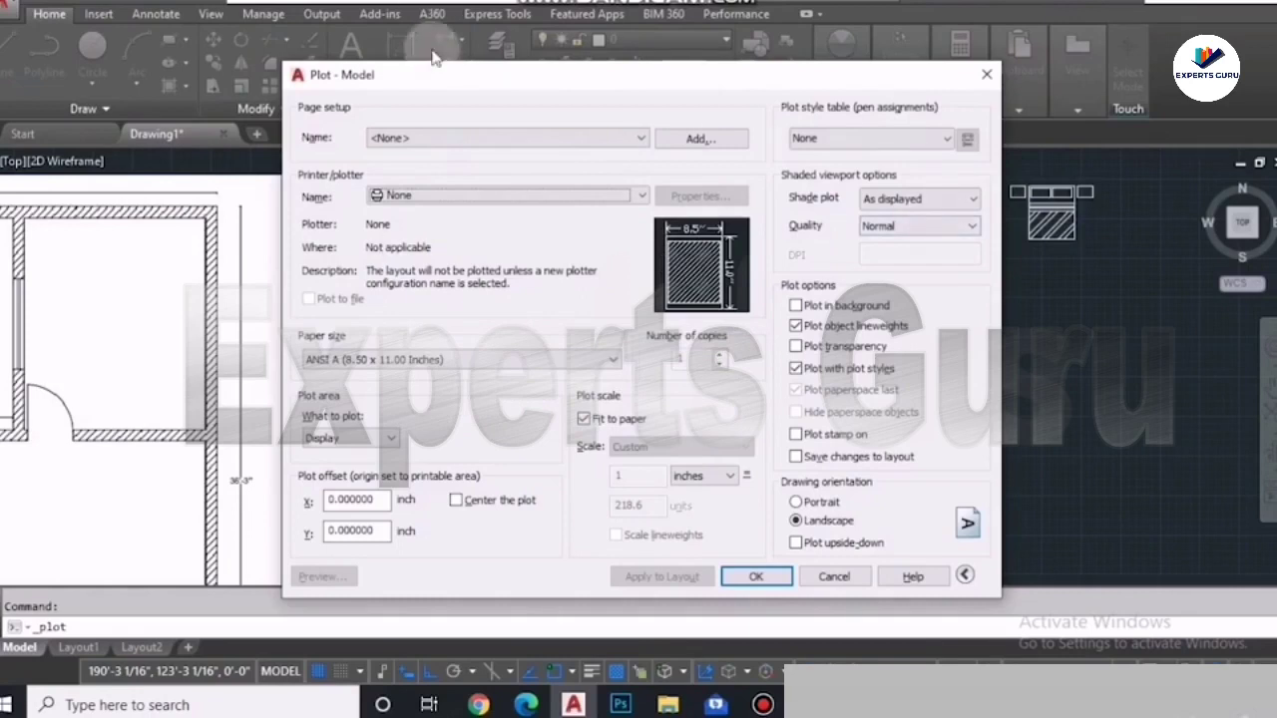
Step: Set page setup to <None>, plotter to DWG To PDF.pc3 and paper to ISO A4 (297 x 210 mm)
{"action": "left_click", "coordinate": [445, 139]}
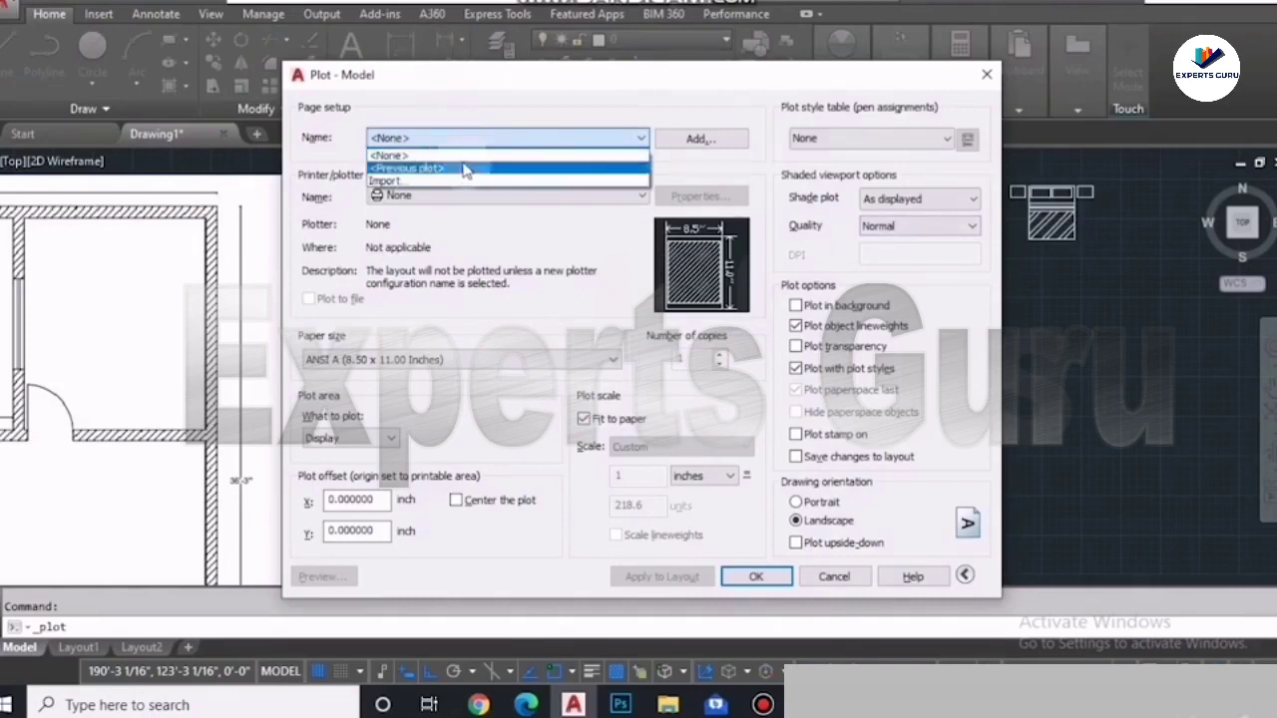
{"action": "left_click", "coordinate": [409, 169]}
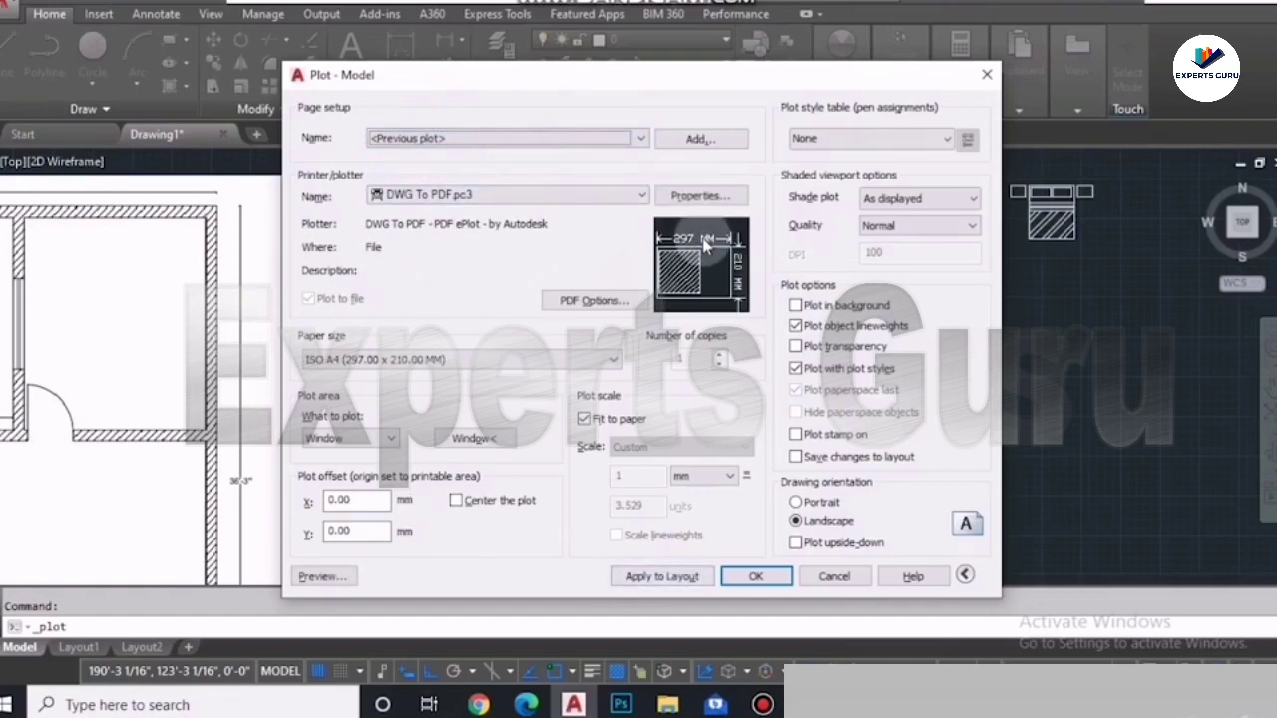
{"action": "left_click", "coordinate": [516, 141]}
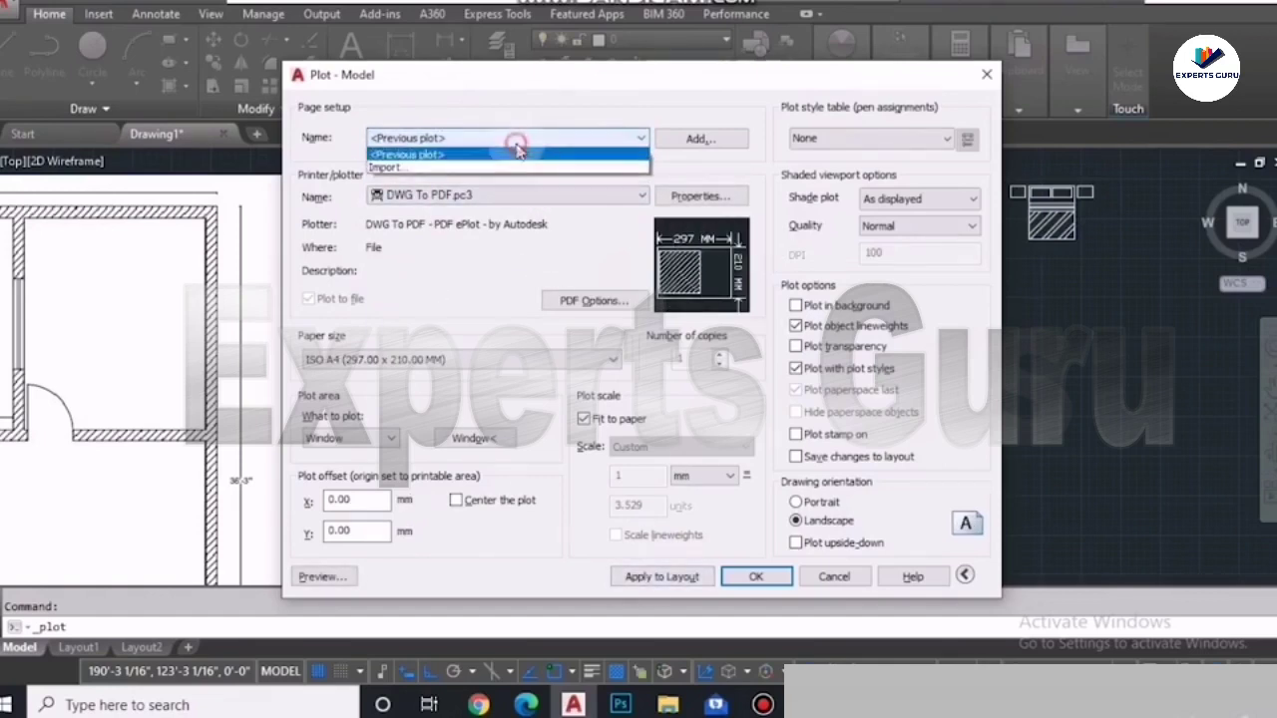
{"action": "left_click", "coordinate": [429, 155]}
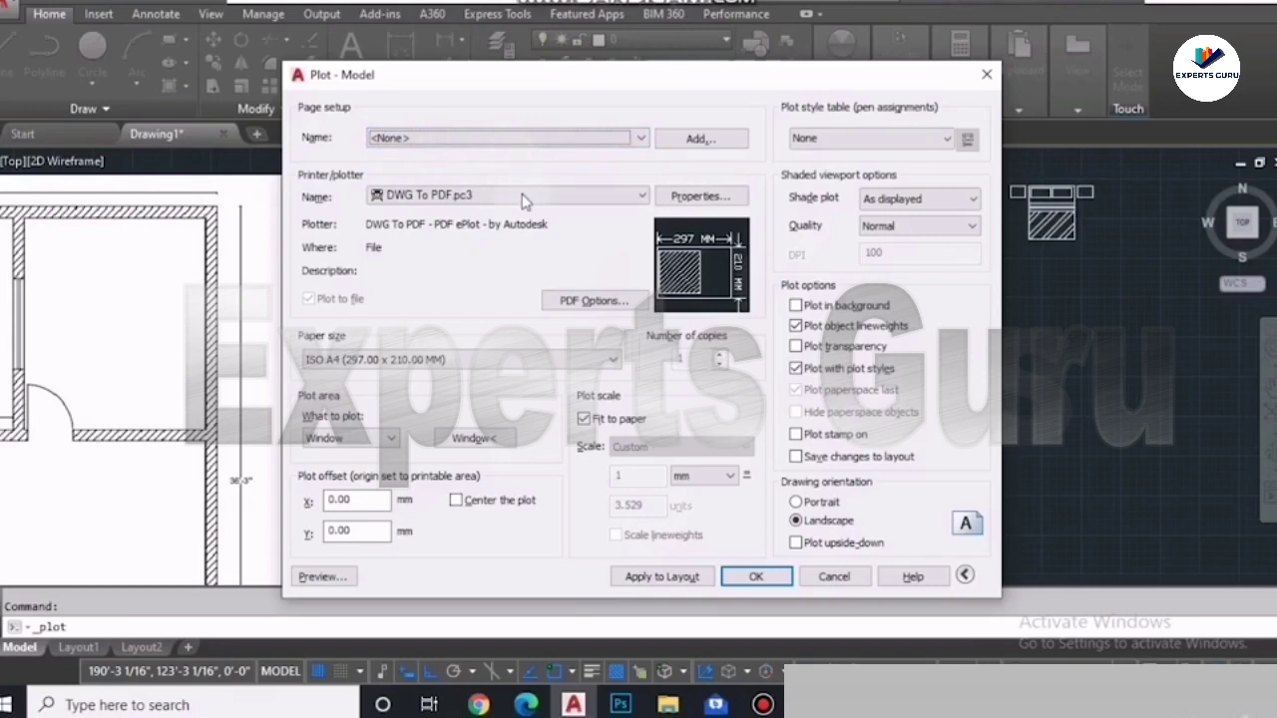
{"action": "left_click", "coordinate": [611, 203]}
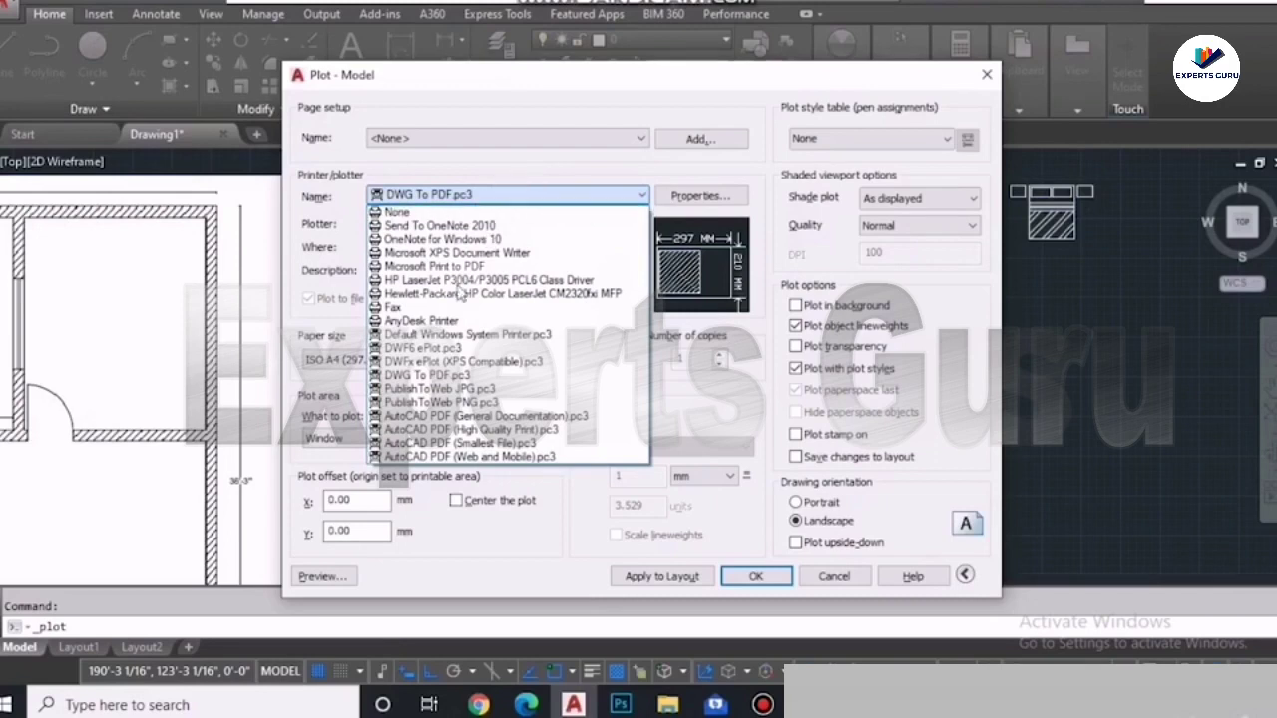
{"action": "left_click", "coordinate": [461, 375]}
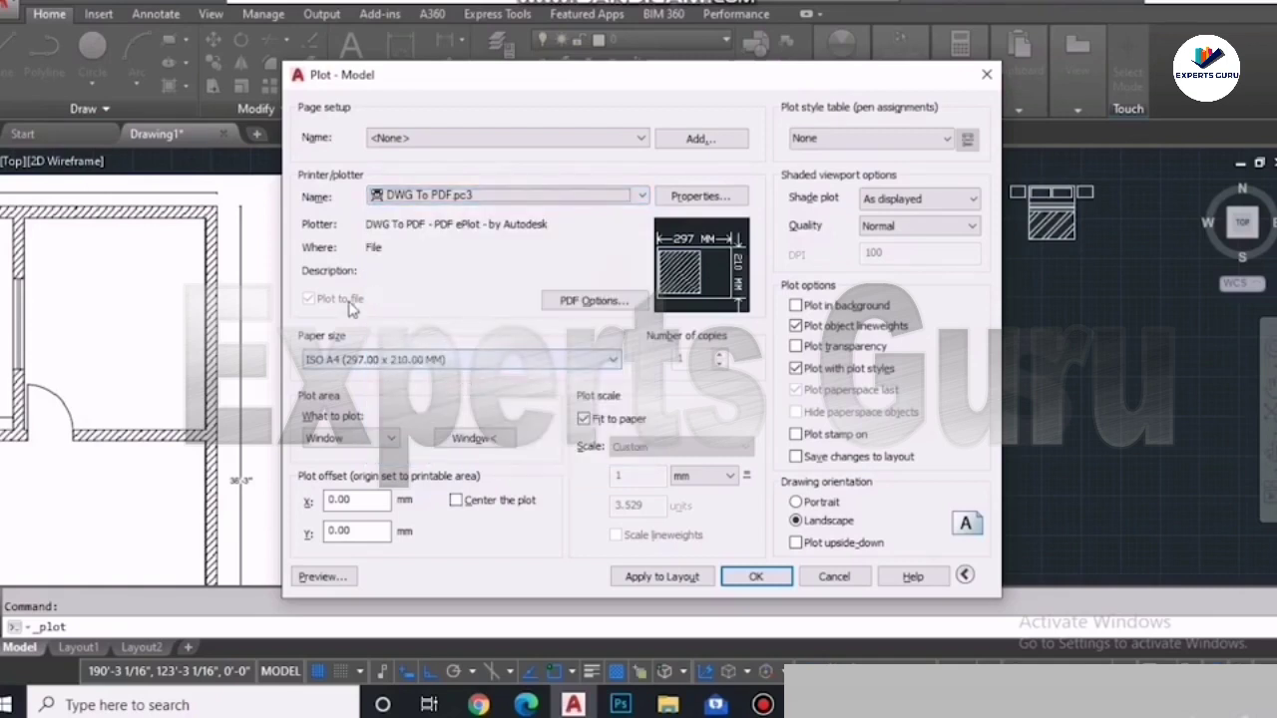
{"action": "left_click", "coordinate": [499, 361]}
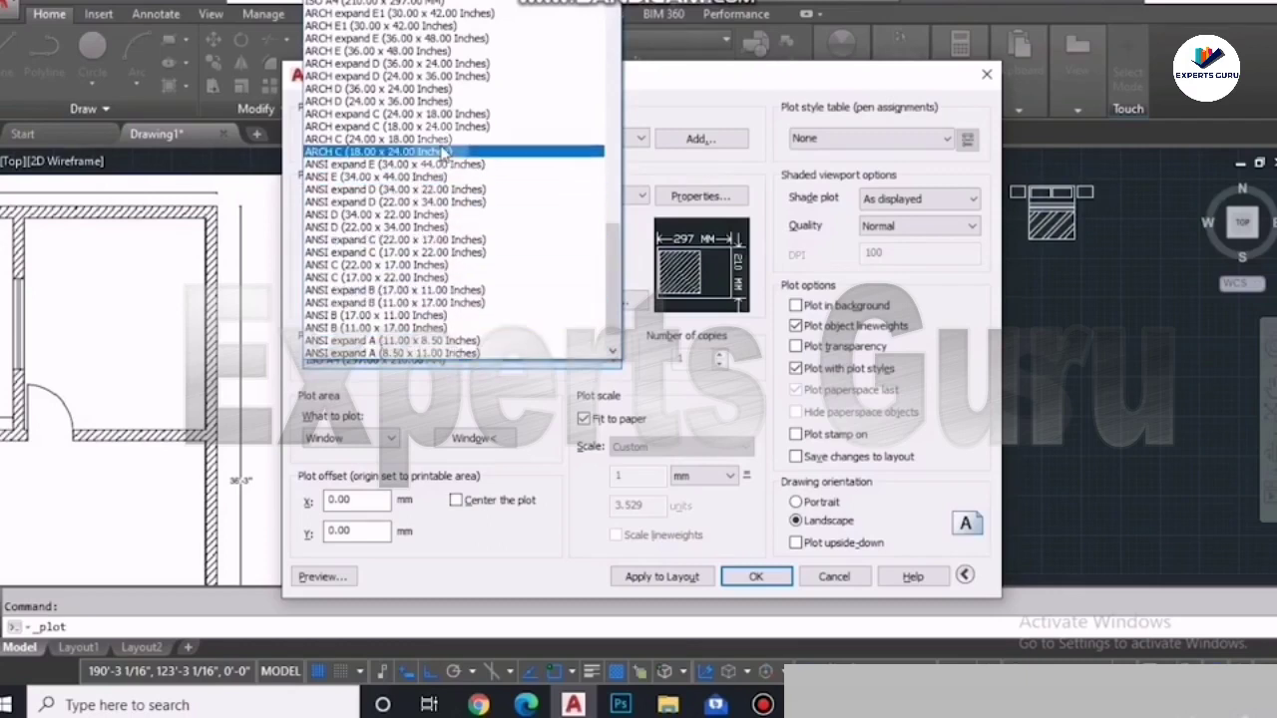
{"action": "scroll", "coordinate": [444, 152], "scroll_direction": "up", "scroll_amount": 3}
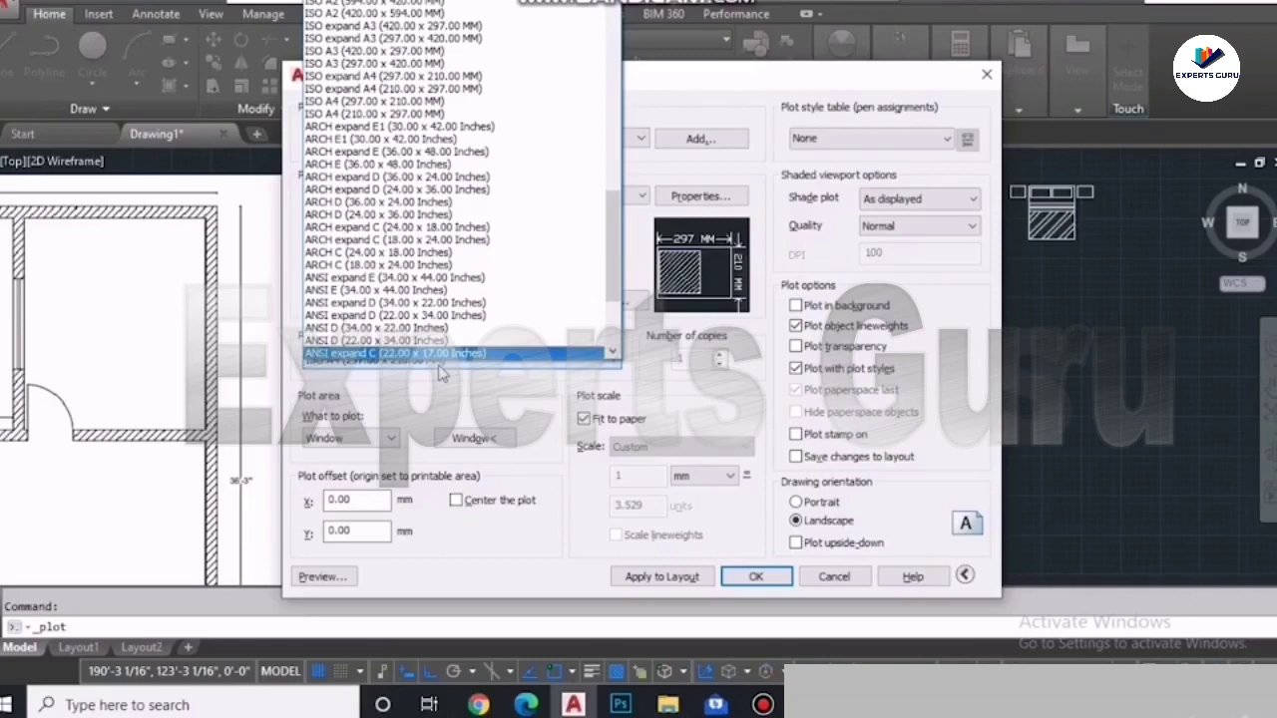
{"action": "scroll", "coordinate": [415, 200], "scroll_direction": "down", "scroll_amount": 3}
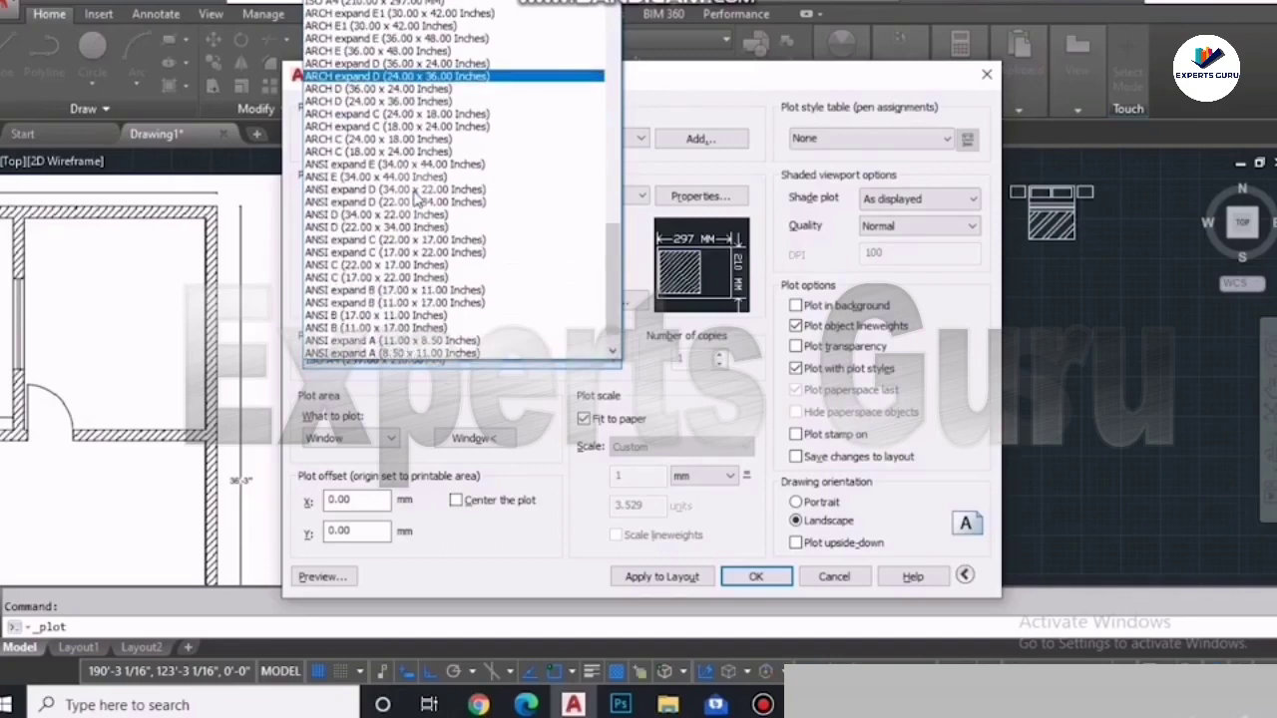
{"action": "scroll", "coordinate": [415, 199], "scroll_direction": "up", "scroll_amount": 3}
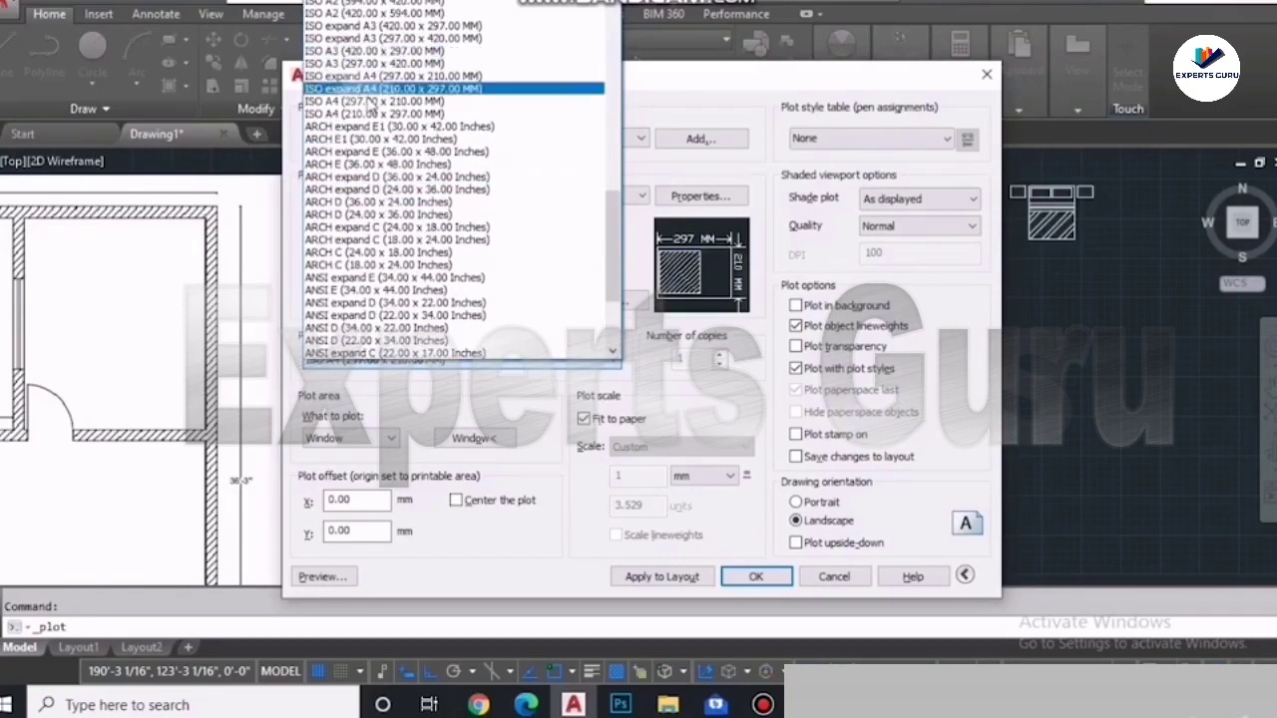
{"action": "left_click", "coordinate": [371, 101]}
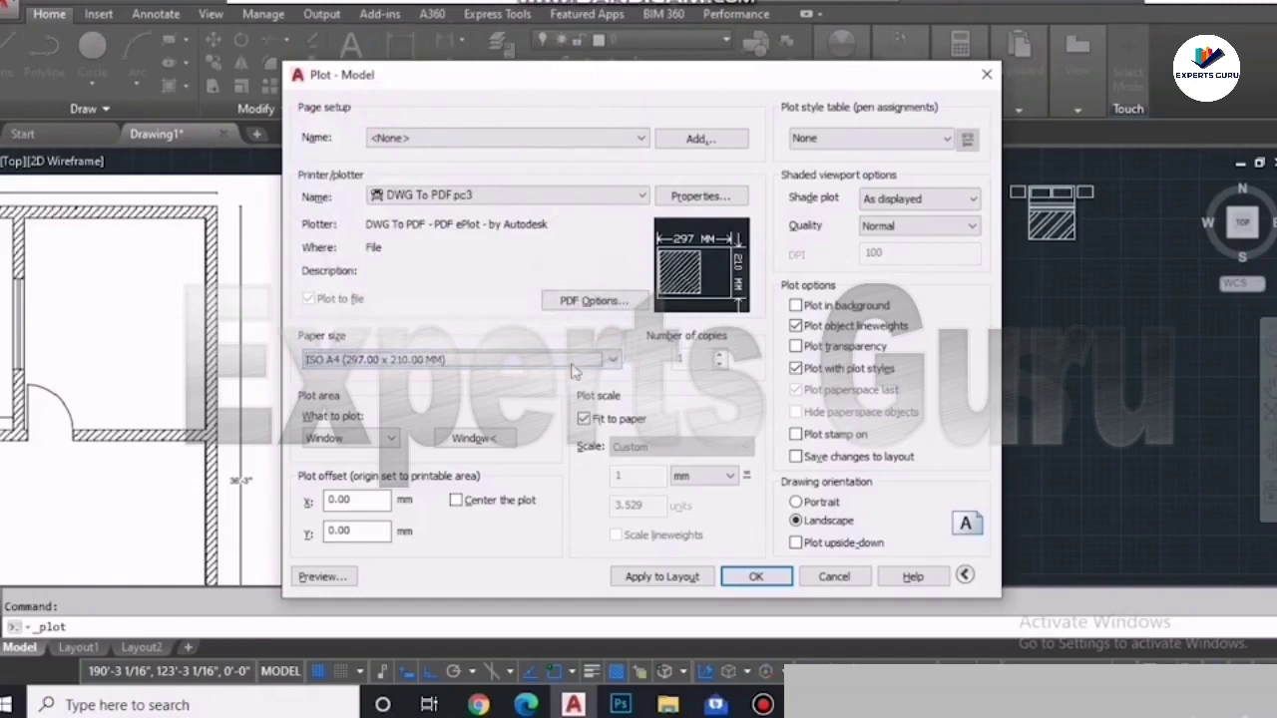
{"action": "left_click", "coordinate": [349, 431]}
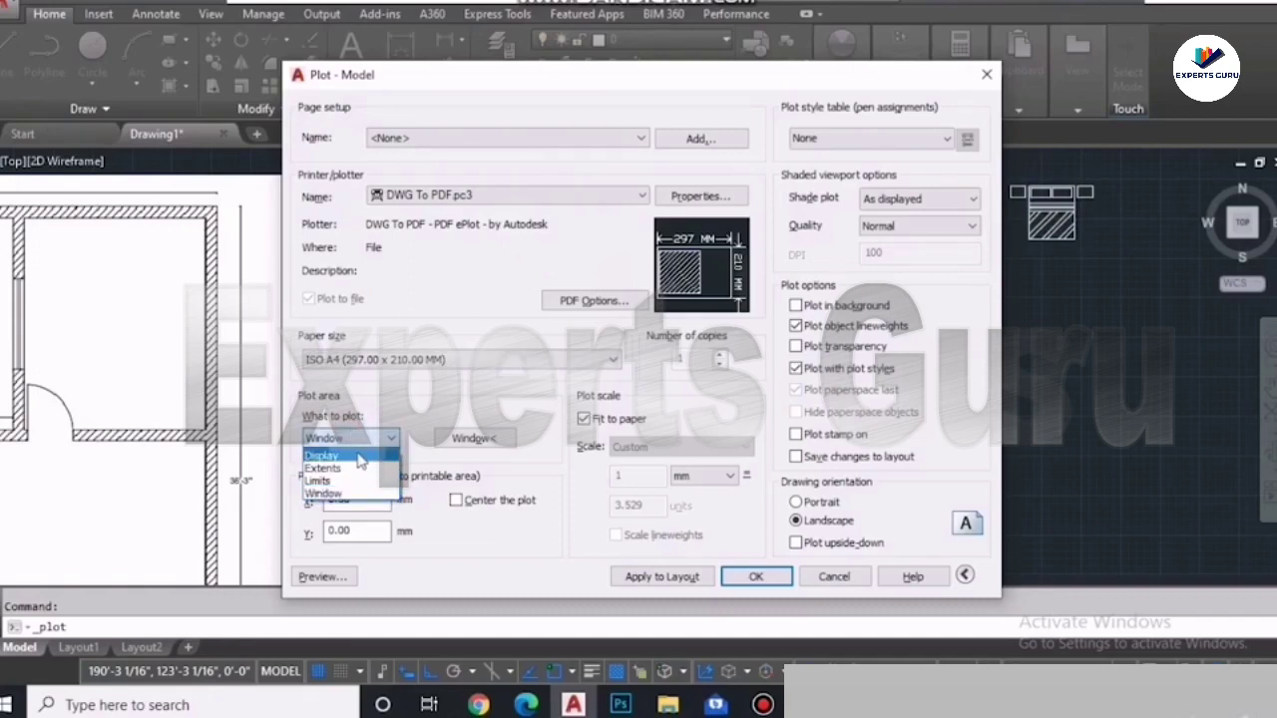
Step: Preview the sheet with the plot area set to Display
{"action": "left_click", "coordinate": [359, 457]}
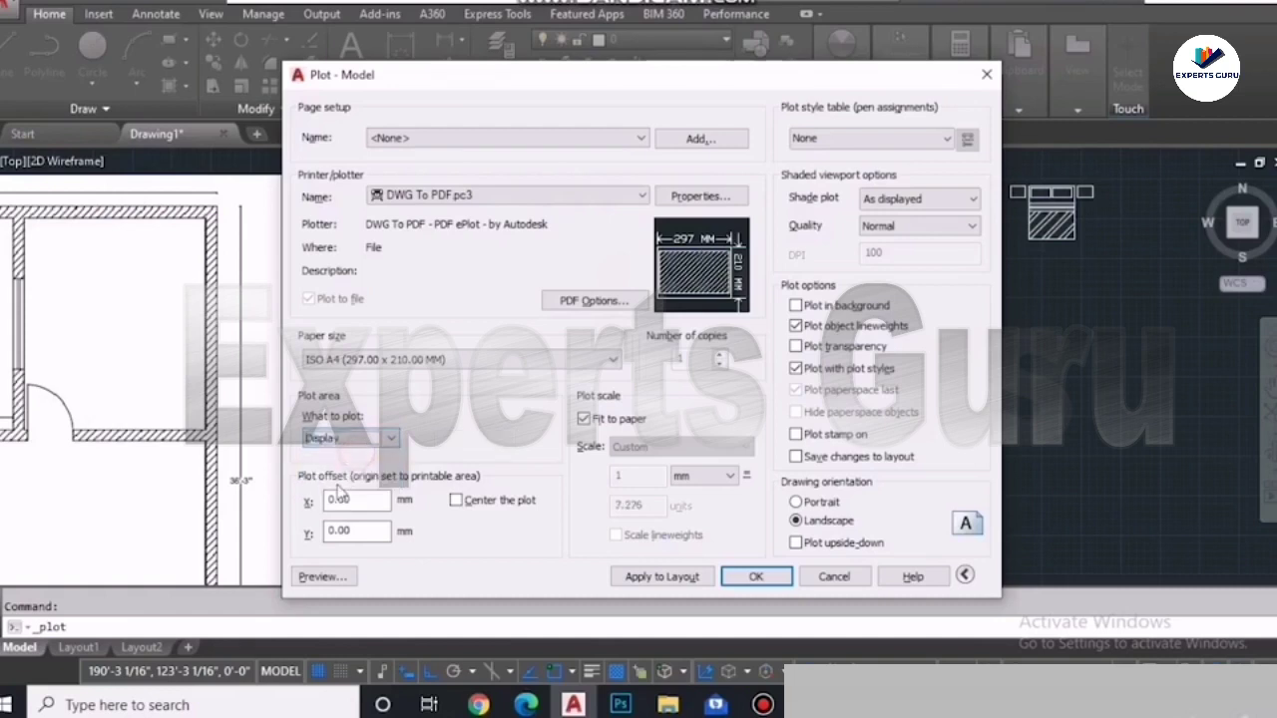
{"action": "left_click", "coordinate": [319, 578]}
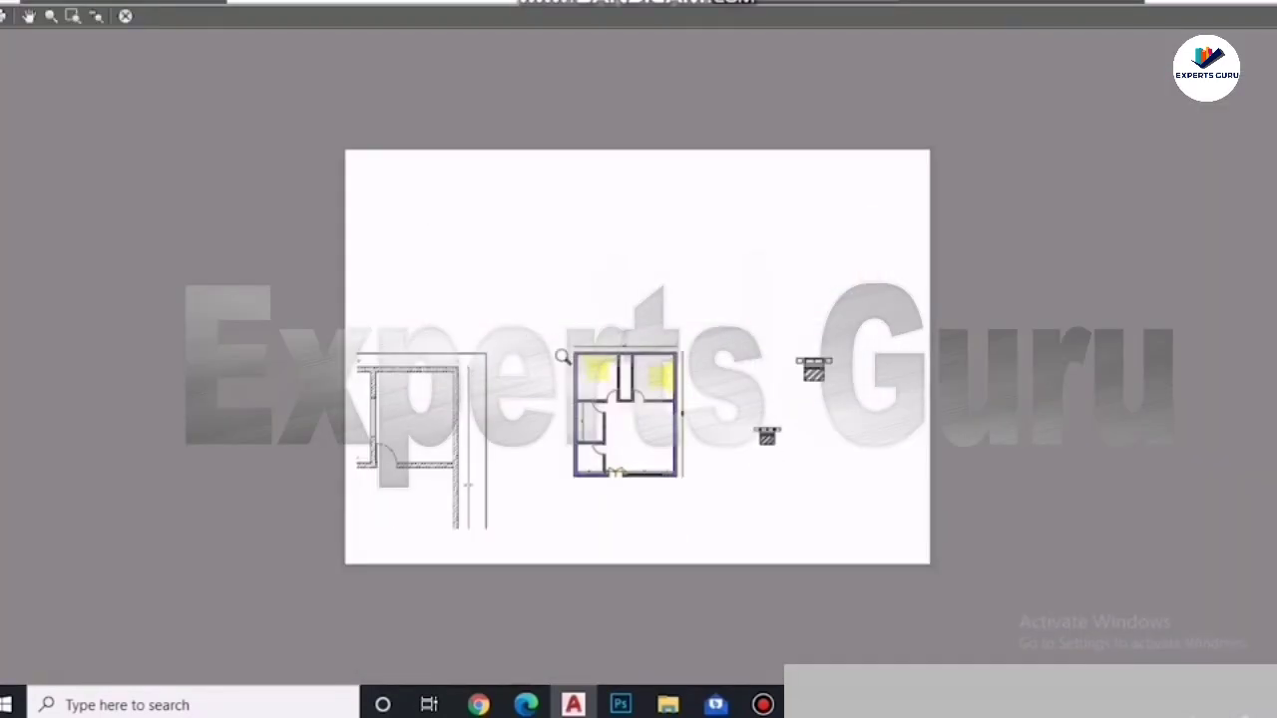
{"action": "key", "text": "Escape"}
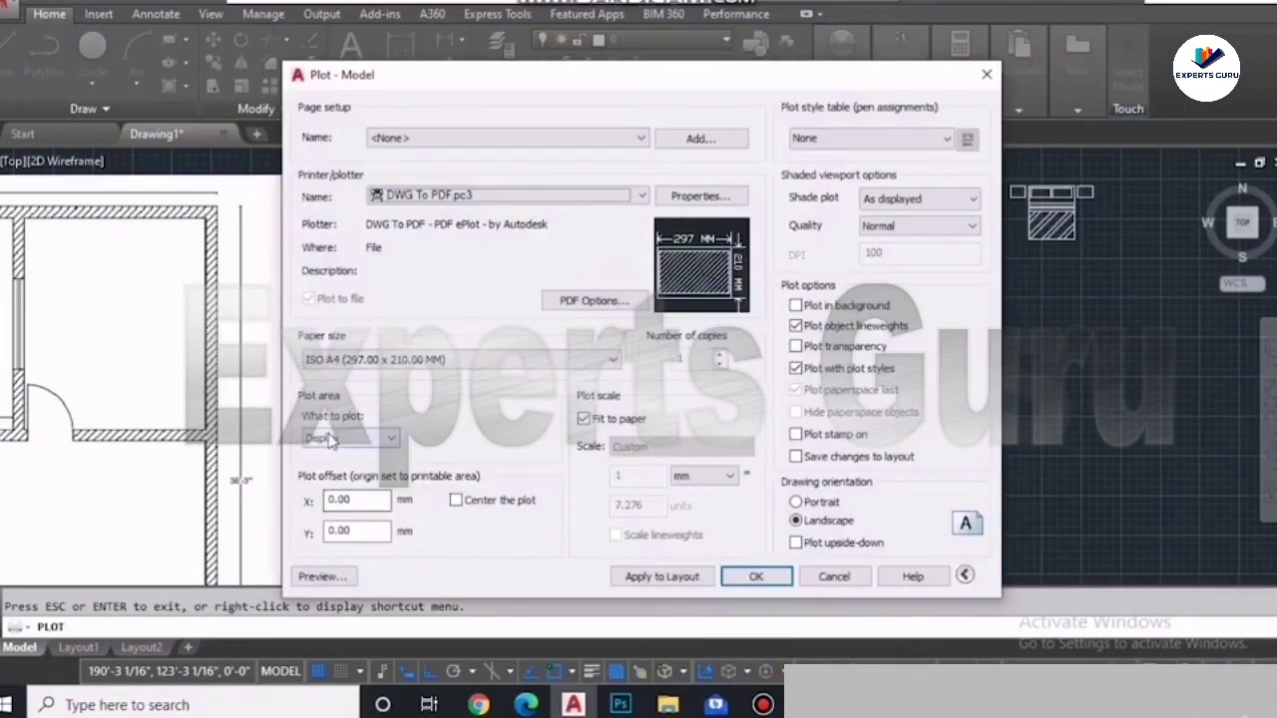
Step: Set the plot area to a window around the floor plan and preview it on A4 landscape
{"action": "left_click", "coordinate": [341, 440]}
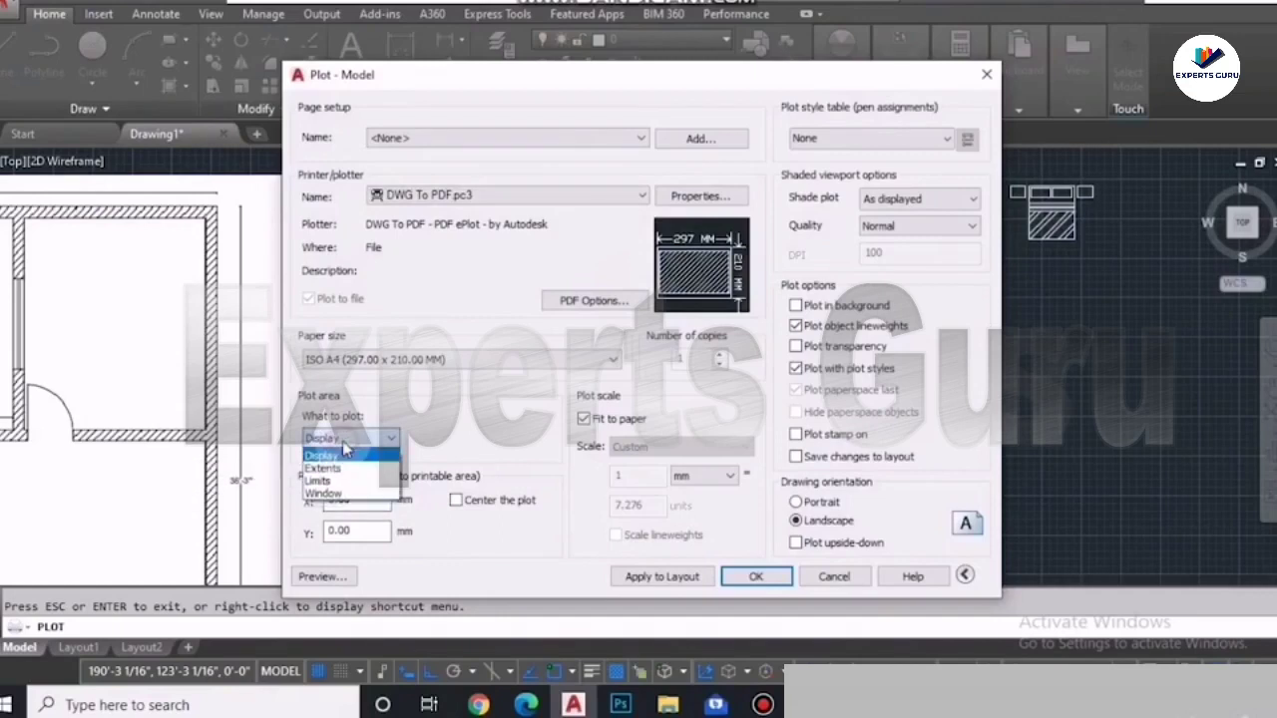
{"action": "left_click", "coordinate": [351, 495]}
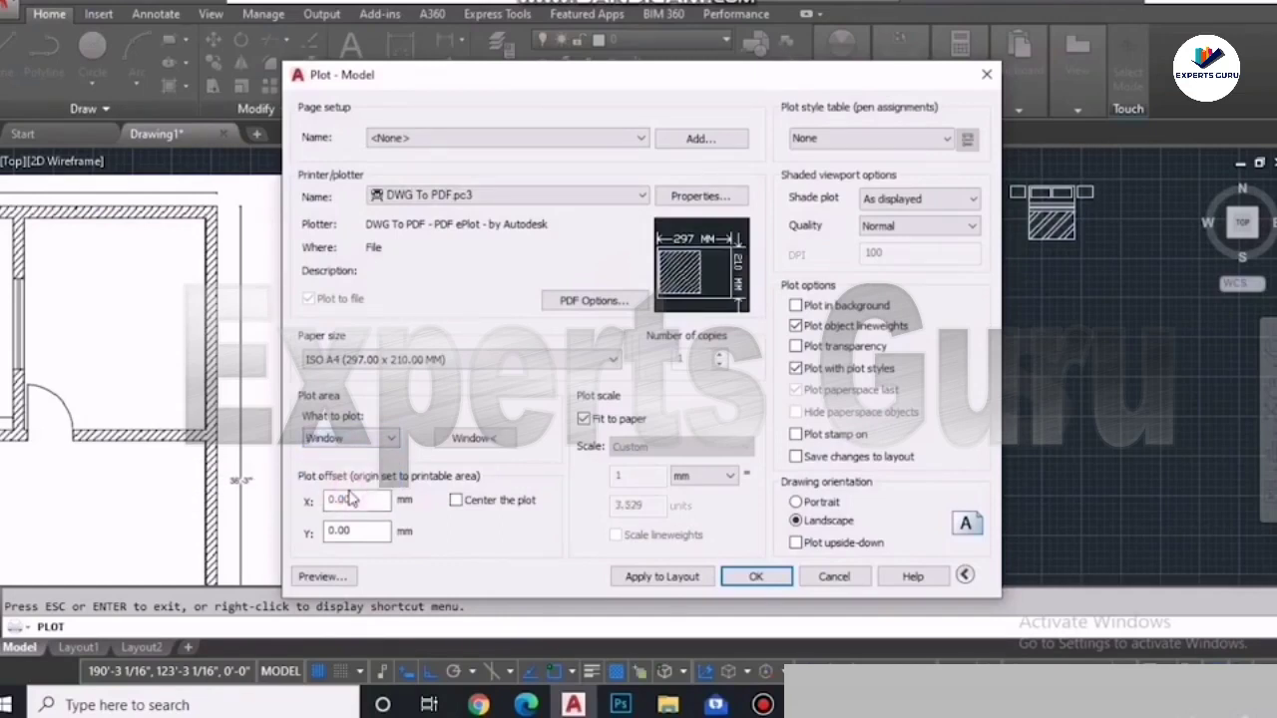
{"action": "left_click", "coordinate": [466, 446]}
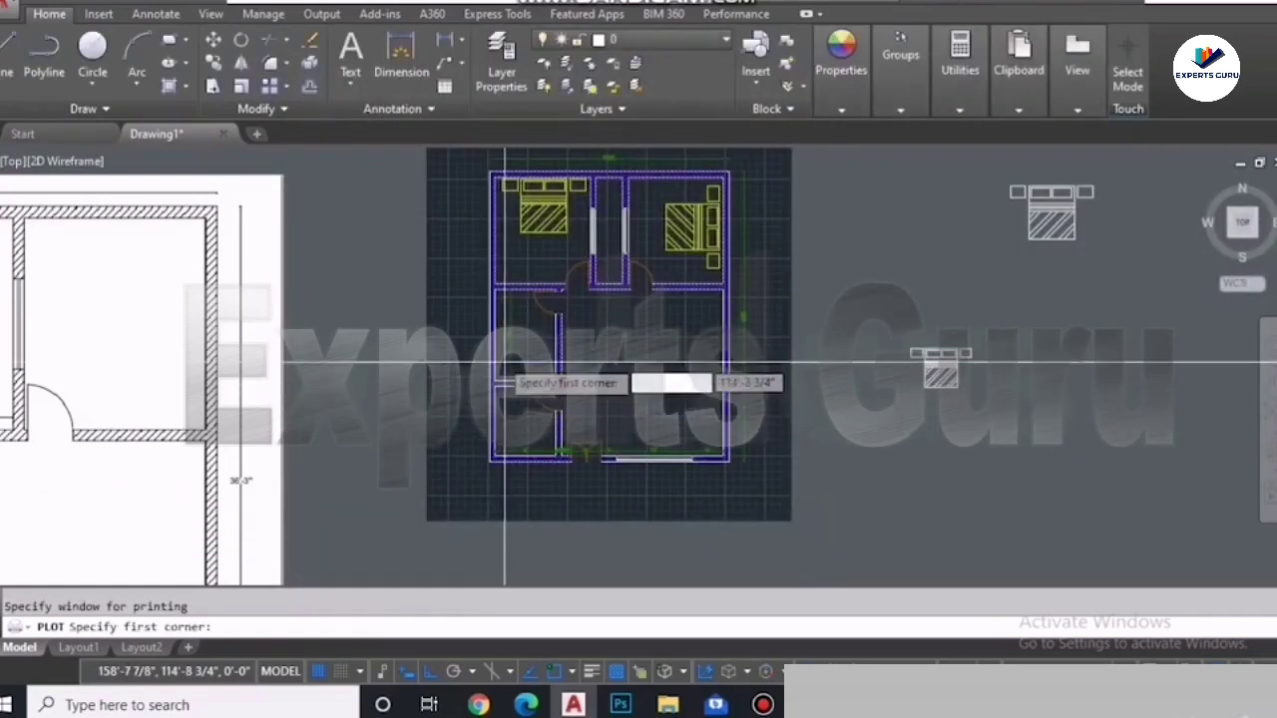
{"action": "scroll", "coordinate": [429, 209], "scroll_direction": "down", "scroll_amount": 3}
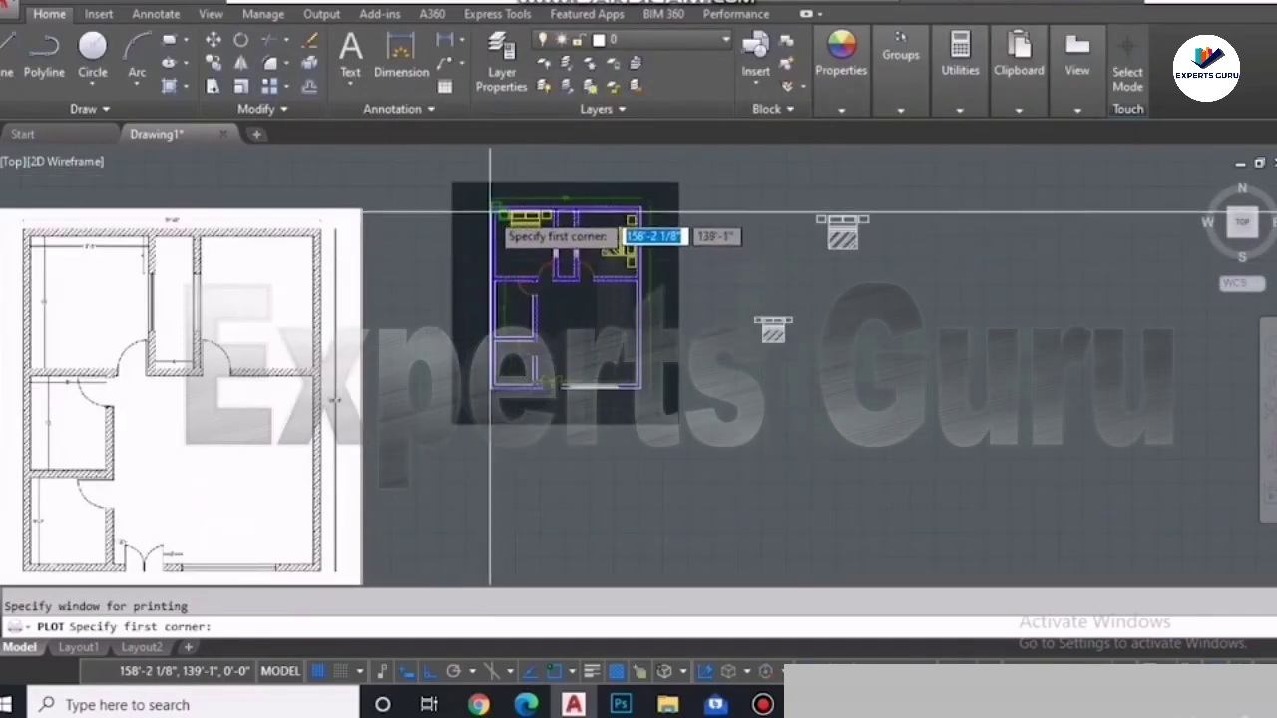
{"action": "left_click", "coordinate": [468, 194]}
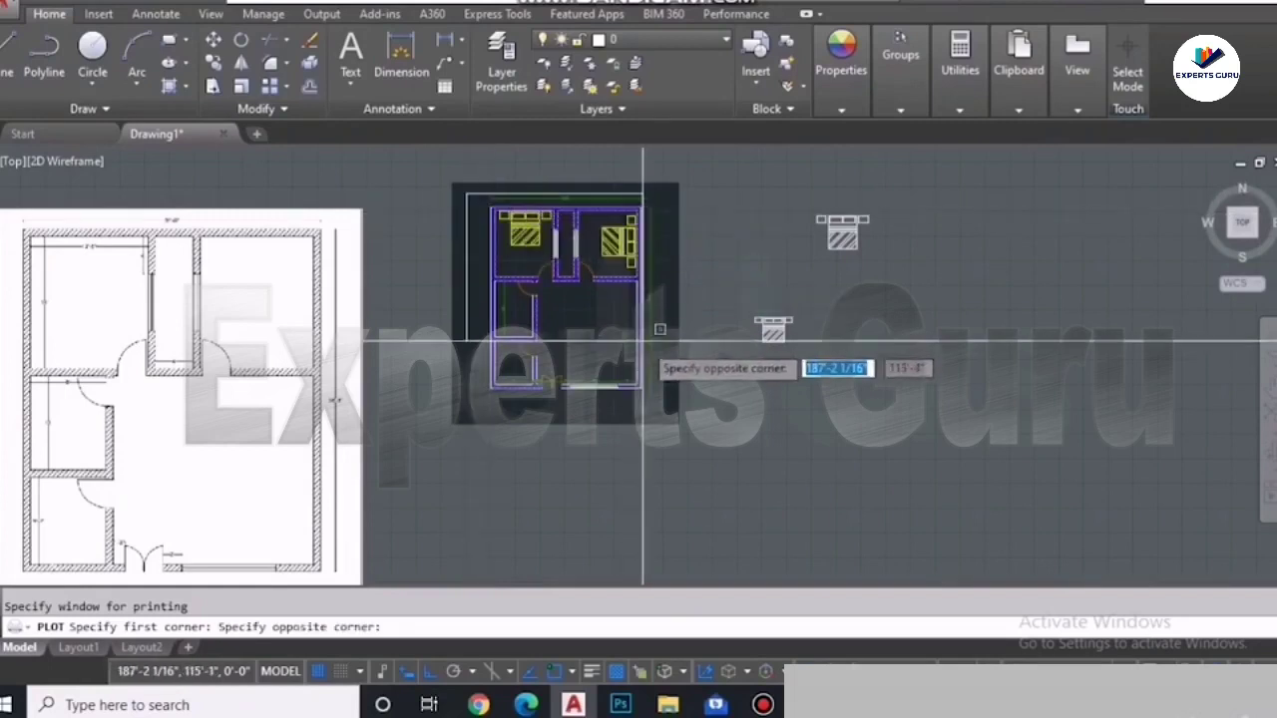
{"action": "left_click", "coordinate": [667, 404]}
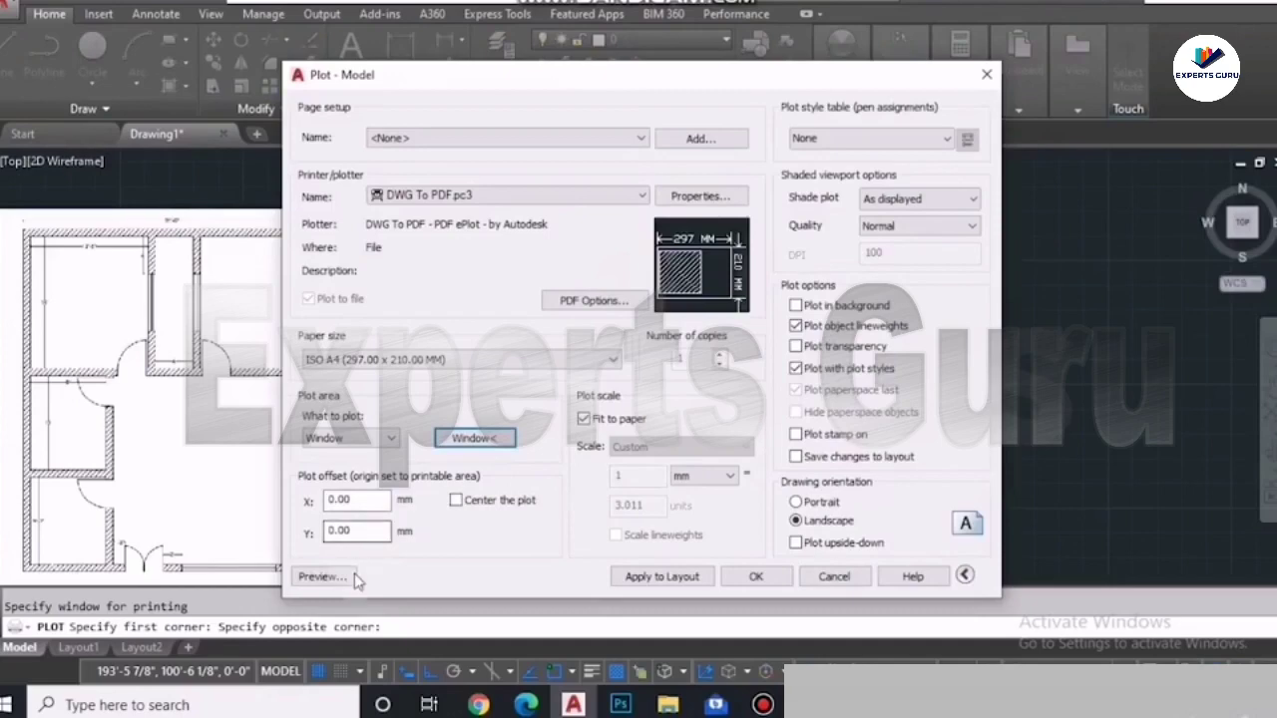
{"action": "left_click", "coordinate": [322, 576]}
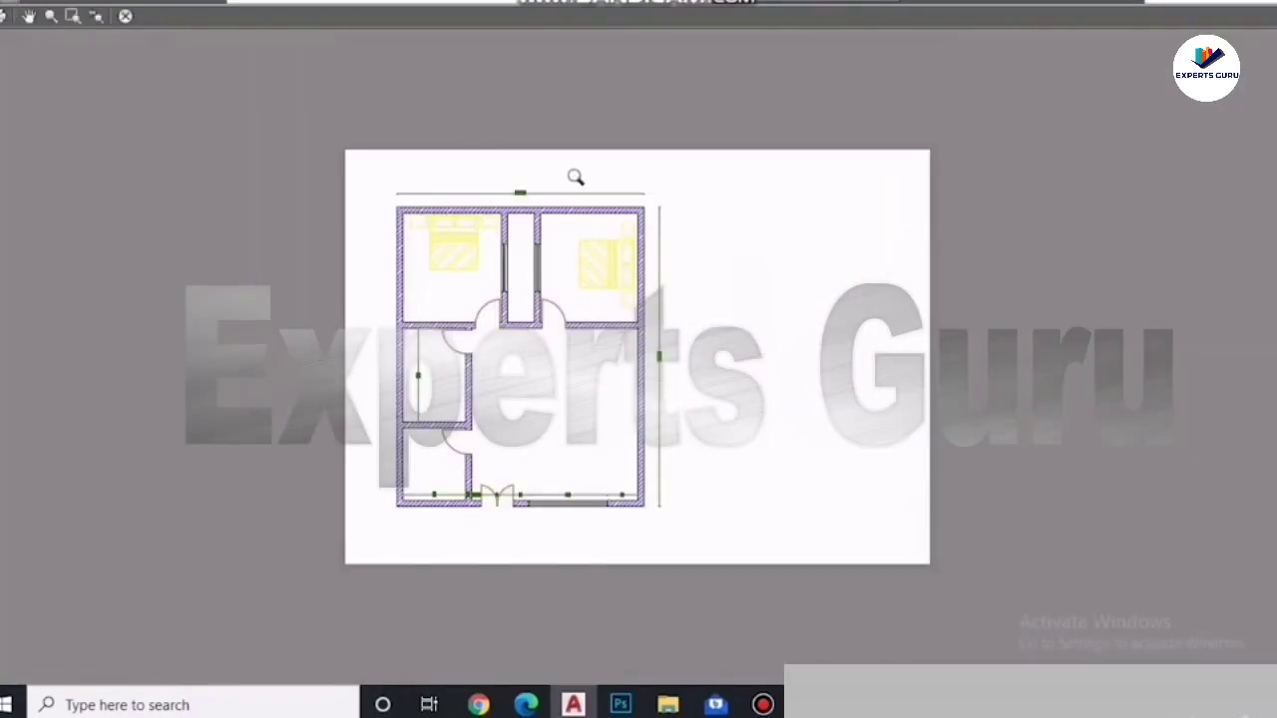
{"action": "key", "text": "Escape"}
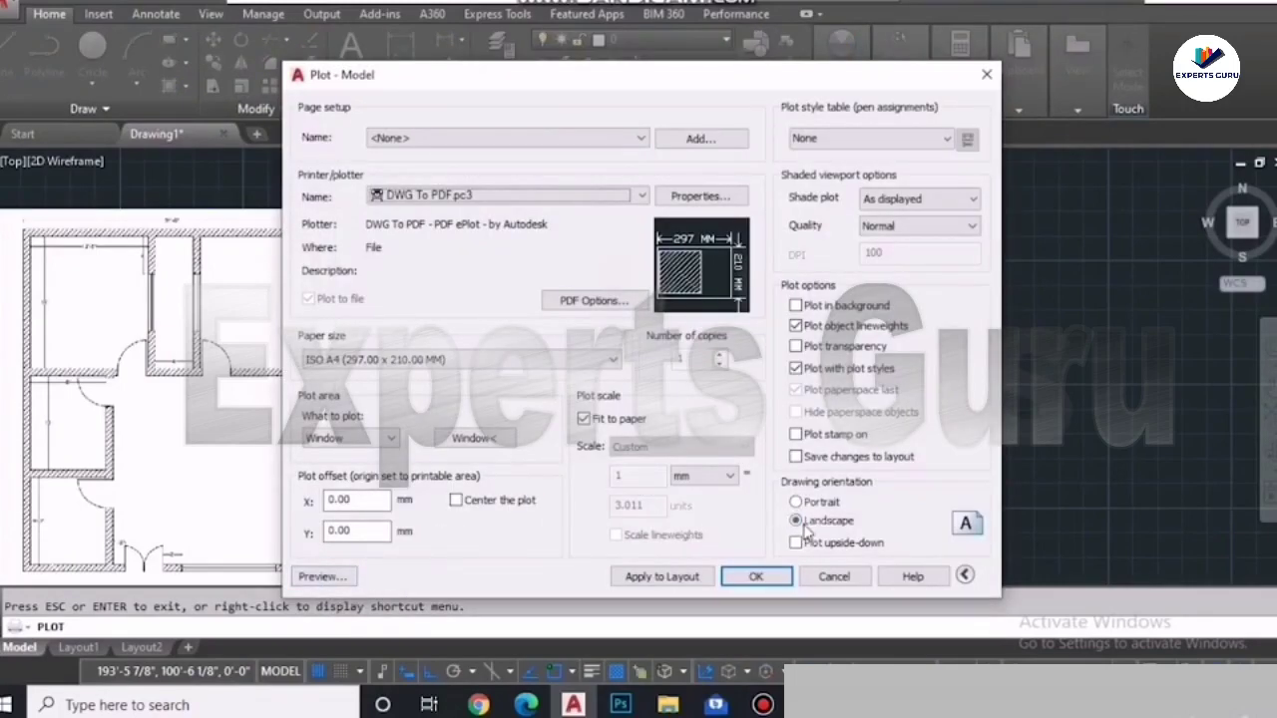
Step: Apply the monochrome.ctb plot style table to all layouts and preview the black-and-white plan
{"action": "left_click", "coordinate": [813, 142]}
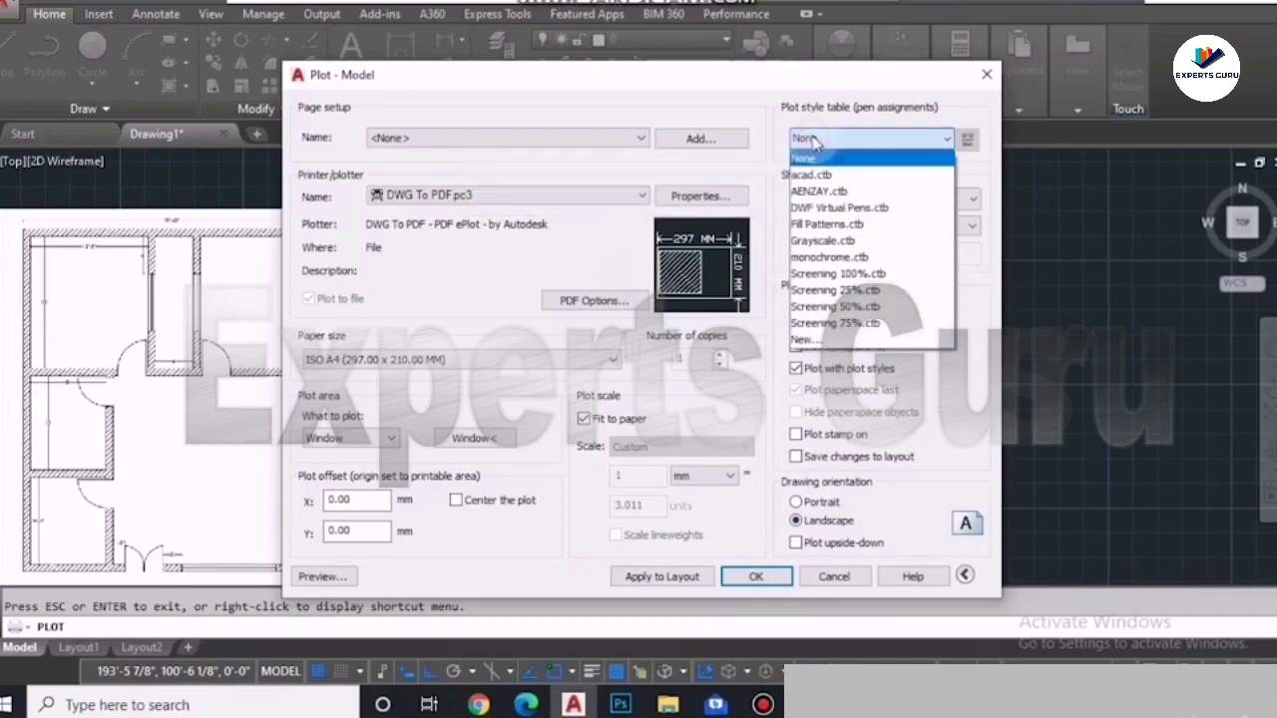
{"action": "left_click", "coordinate": [843, 260]}
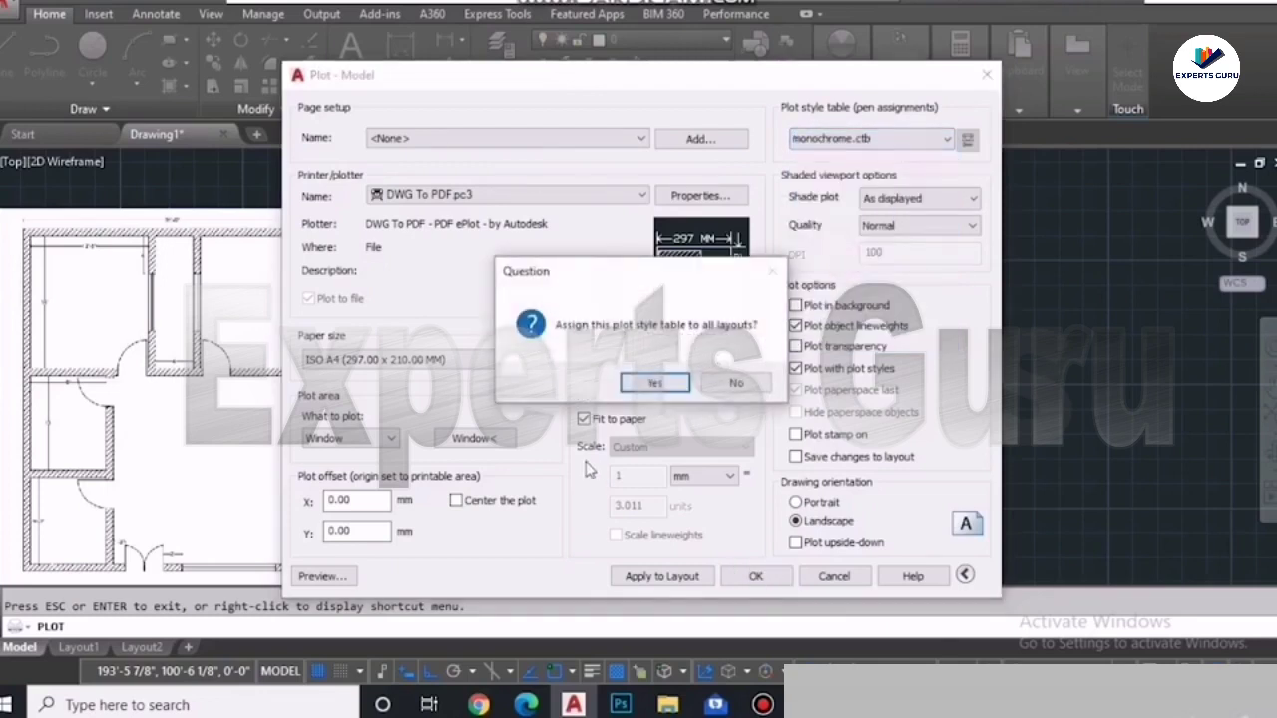
{"action": "left_click", "coordinate": [675, 385]}
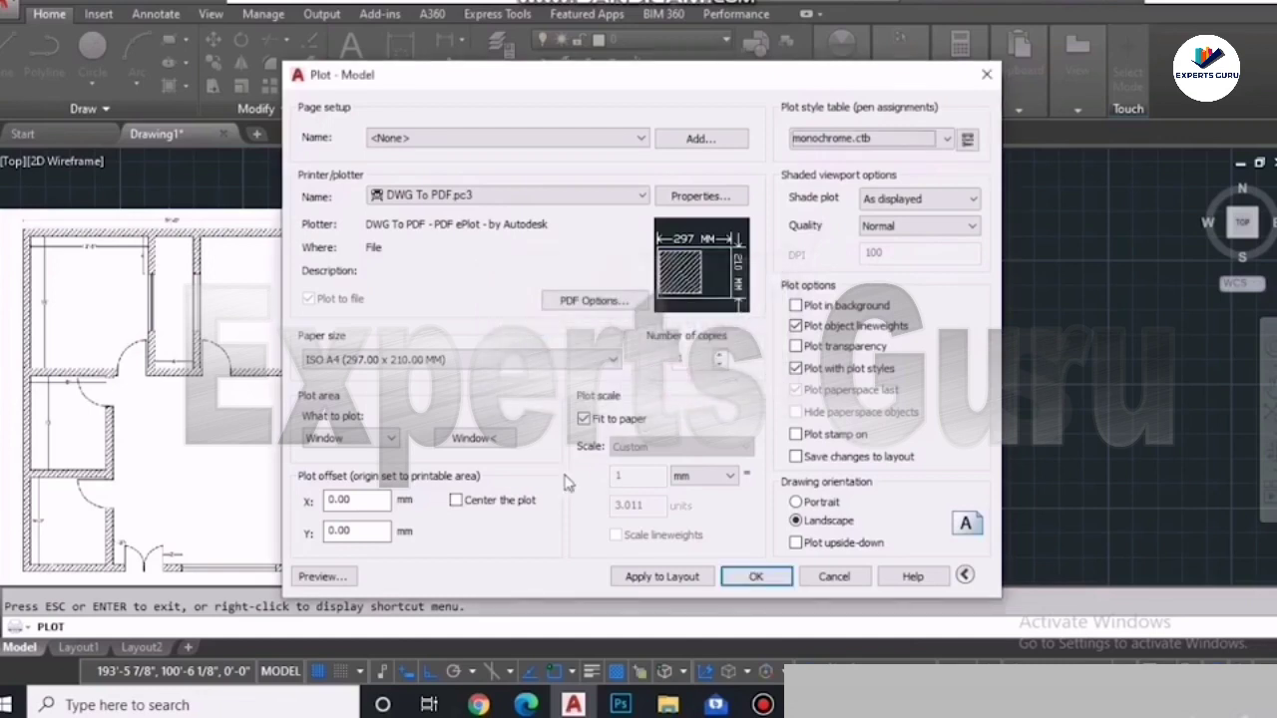
{"action": "left_click", "coordinate": [318, 576]}
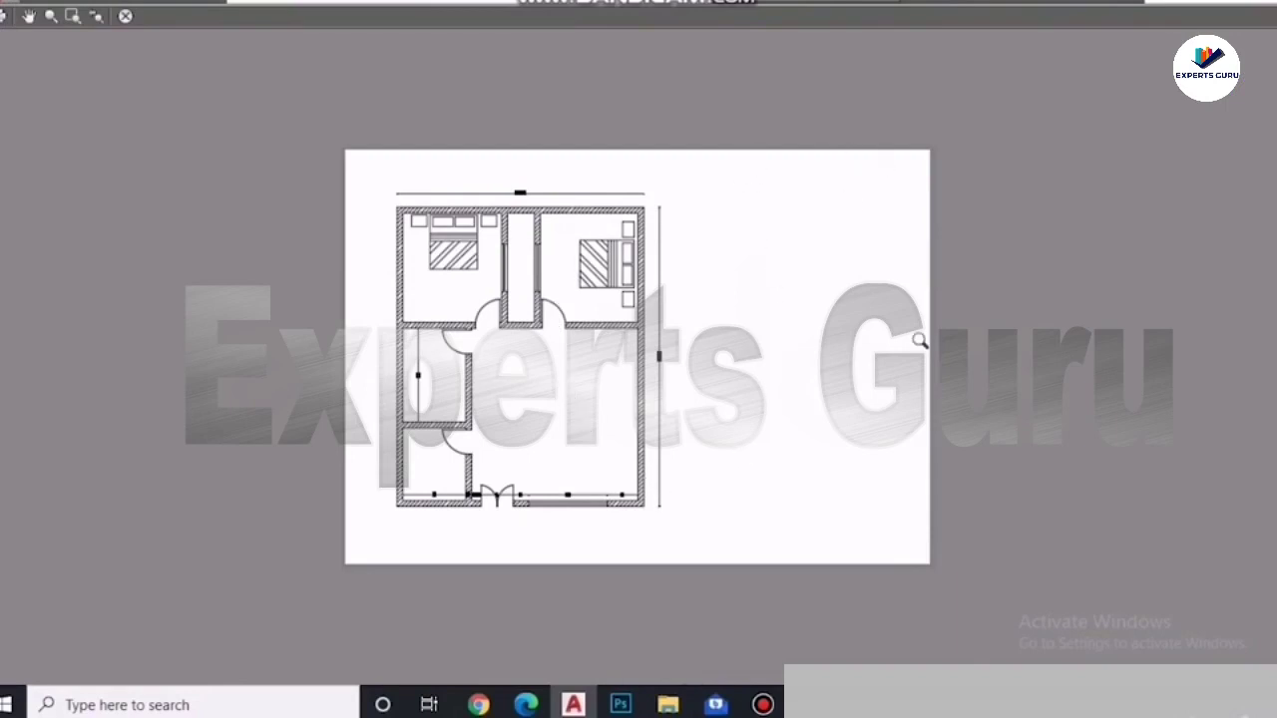
{"action": "key", "text": "Escape"}
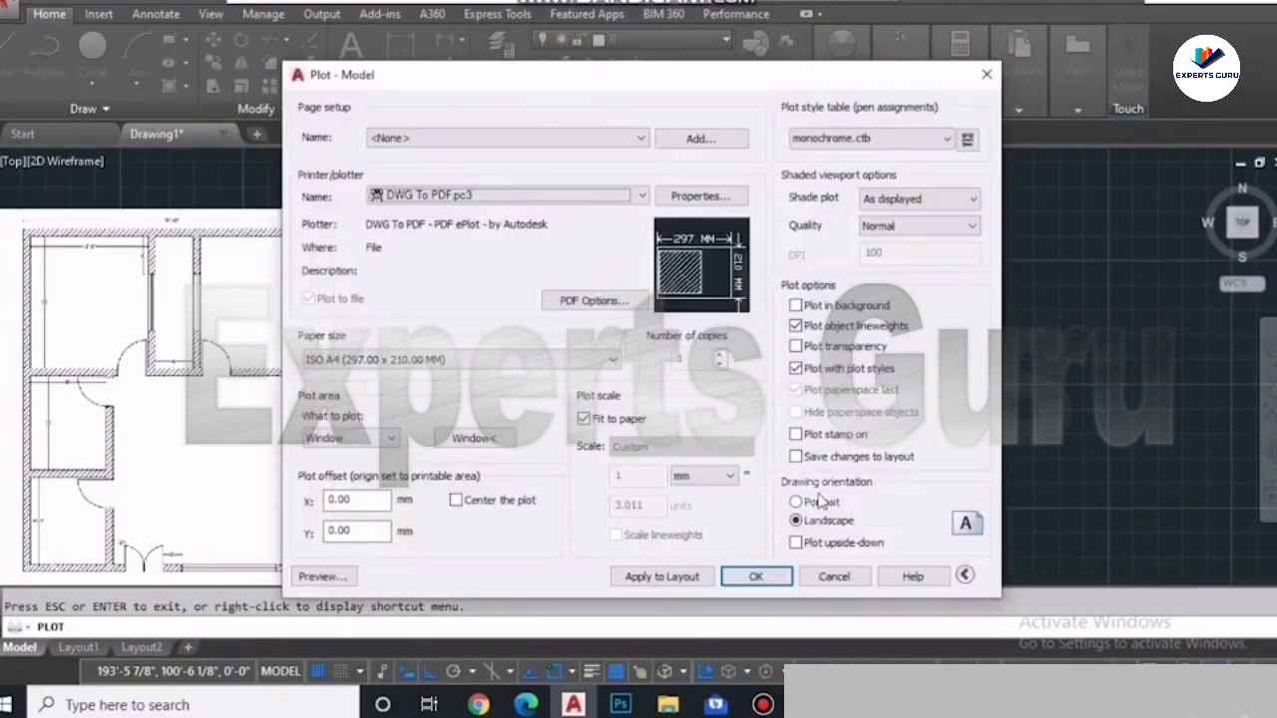
Step: Switch the sheet to portrait, reset the plot style table to None, and preview it
{"action": "left_click", "coordinate": [801, 503]}
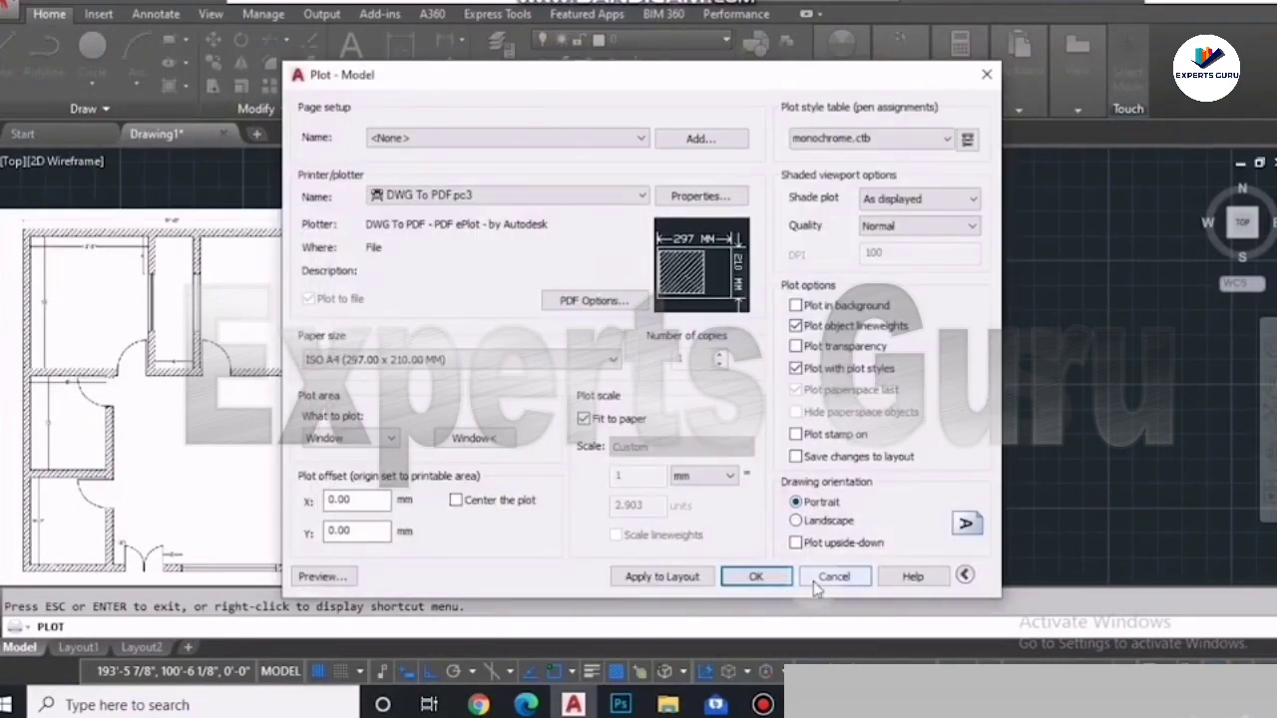
{"action": "left_click", "coordinate": [868, 137]}
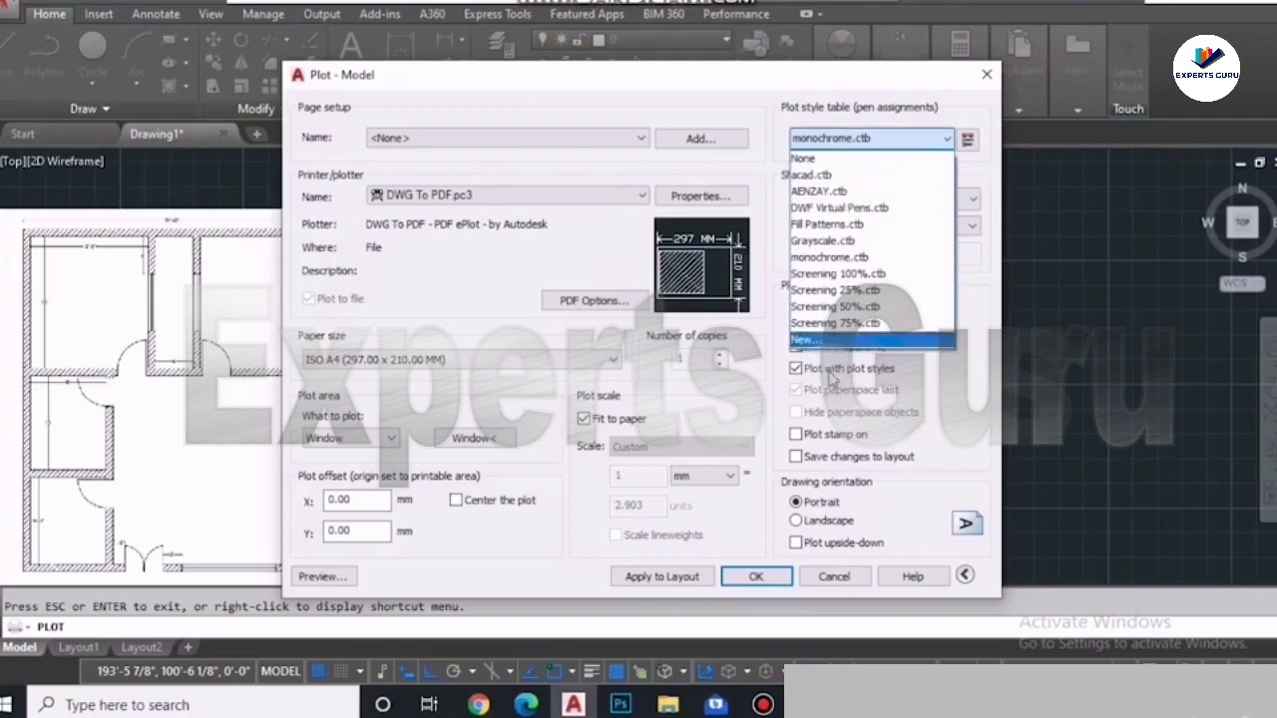
{"action": "left_click", "coordinate": [803, 157]}
{"action": "left_click", "coordinate": [322, 577]}
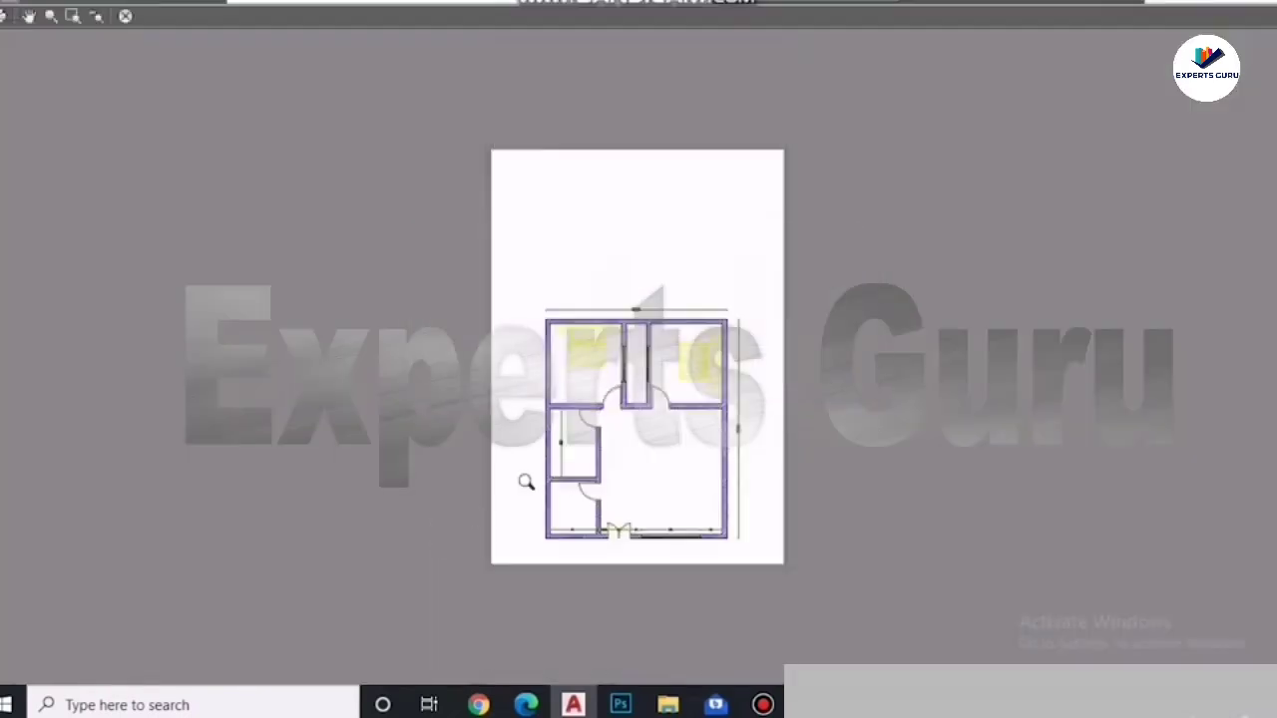
{"action": "scroll", "coordinate": [642, 524], "scroll_direction": "up", "scroll_amount": 4}
{"action": "scroll", "coordinate": [646, 529], "scroll_direction": "down", "scroll_amount": 4}
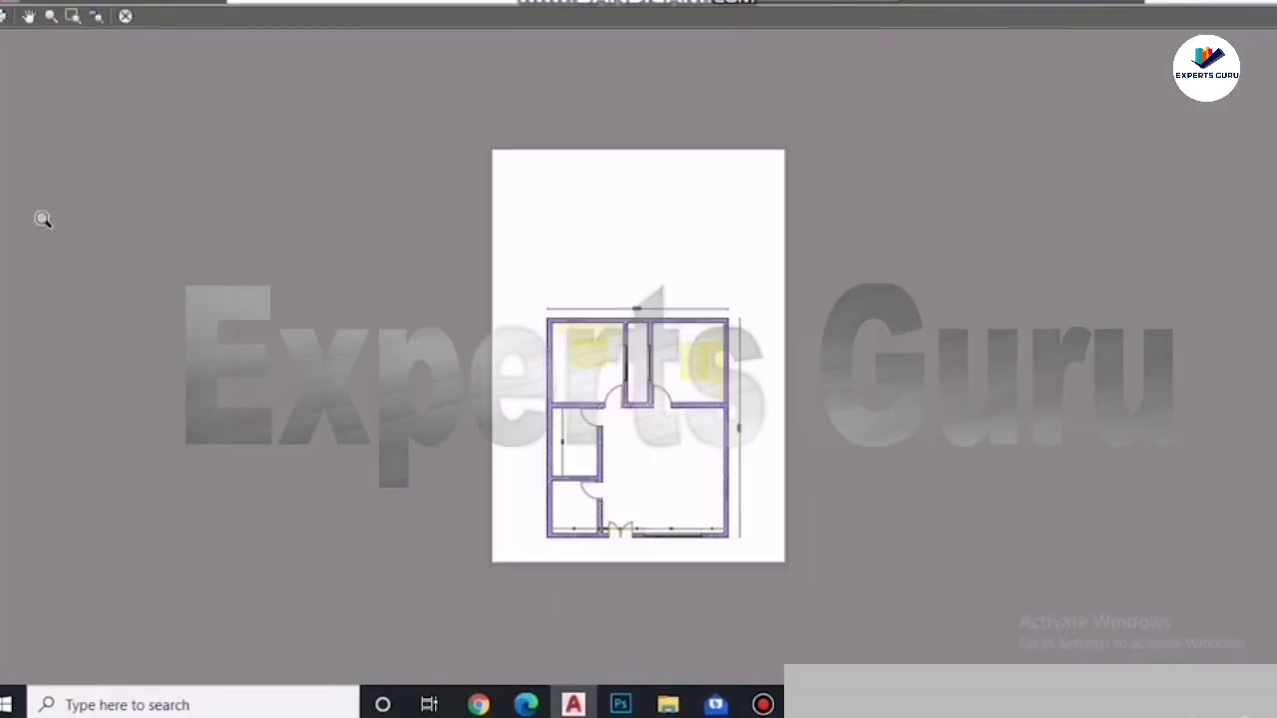
{"action": "key", "text": "Escape"}
Step: Repick a larger plot window enclosing both floor plans and the beds, then preview
{"action": "left_click", "coordinate": [474, 439]}
{"action": "left_click", "coordinate": [670, 193]}
{"action": "left_click", "coordinate": [471, 365]}
{"action": "left_click", "coordinate": [446, 448]}
{"action": "scroll", "coordinate": [648, 409], "scroll_direction": "down", "scroll_amount": 2}
{"action": "left_click", "coordinate": [205, 142]}
{"action": "left_click", "coordinate": [784, 542]}
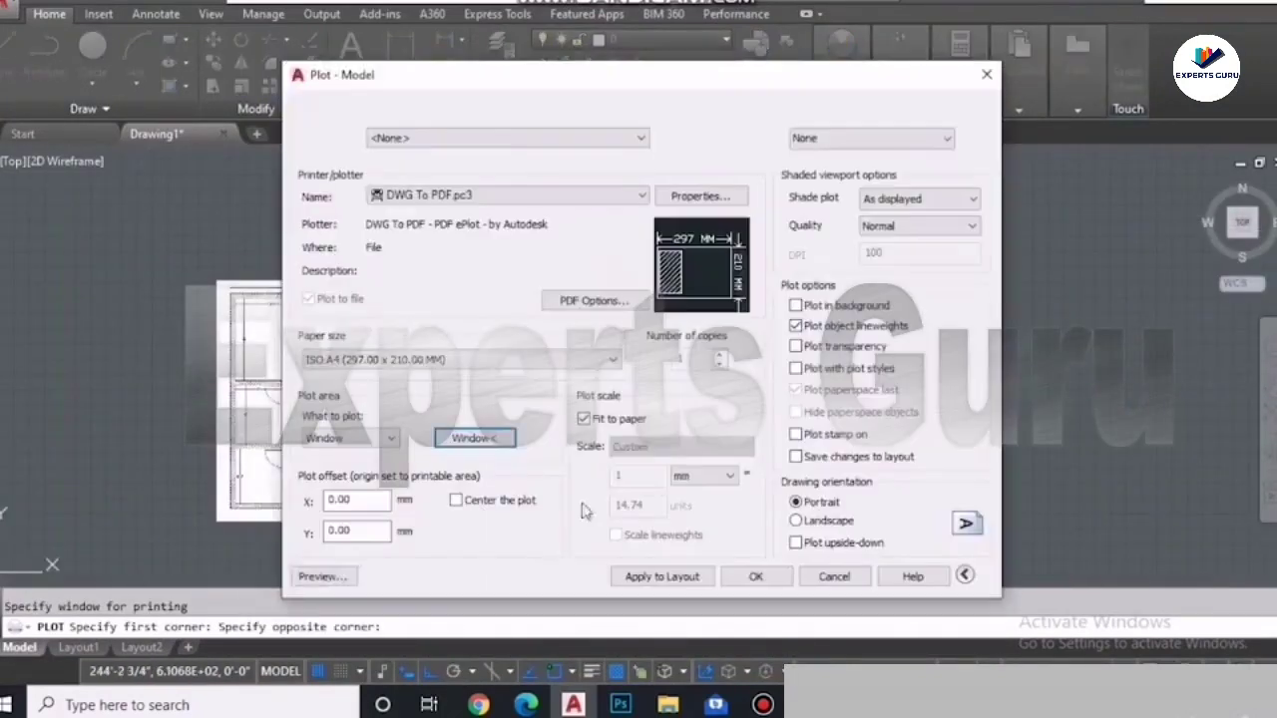
{"action": "left_click", "coordinate": [321, 577]}
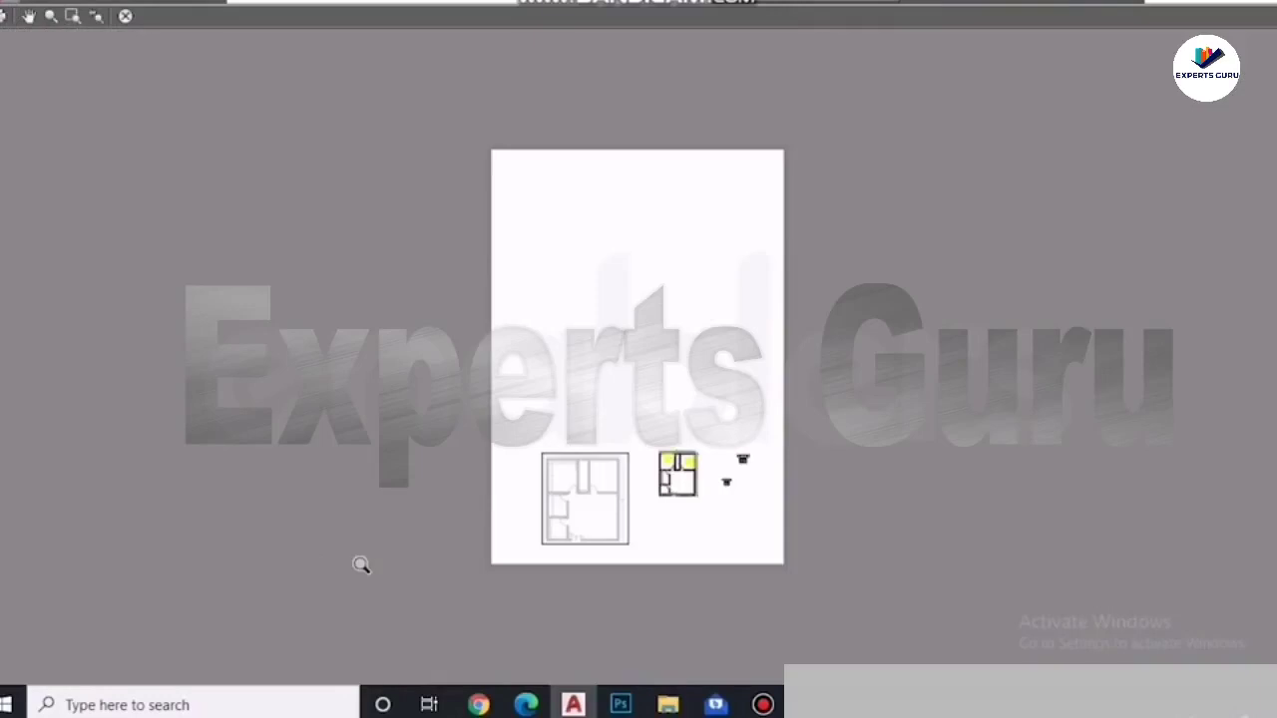
{"action": "scroll", "coordinate": [679, 509], "scroll_direction": "up", "scroll_amount": 5}
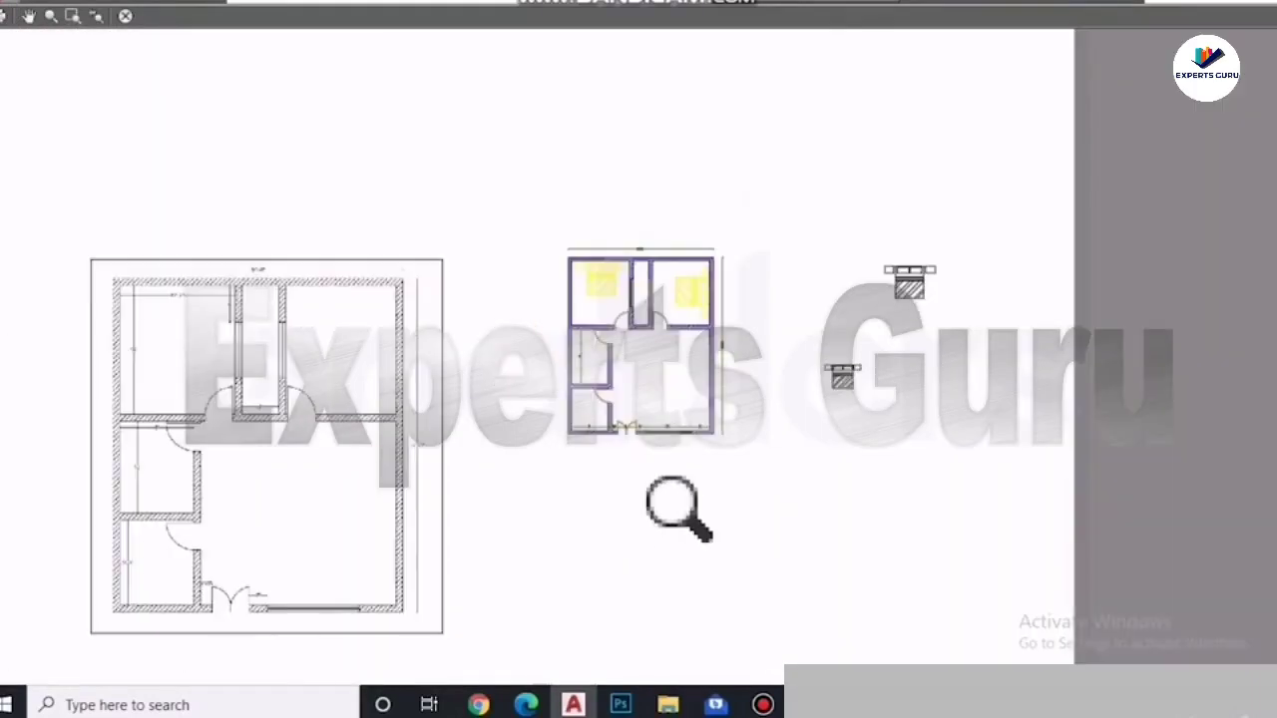
{"action": "key", "text": "Escape"}
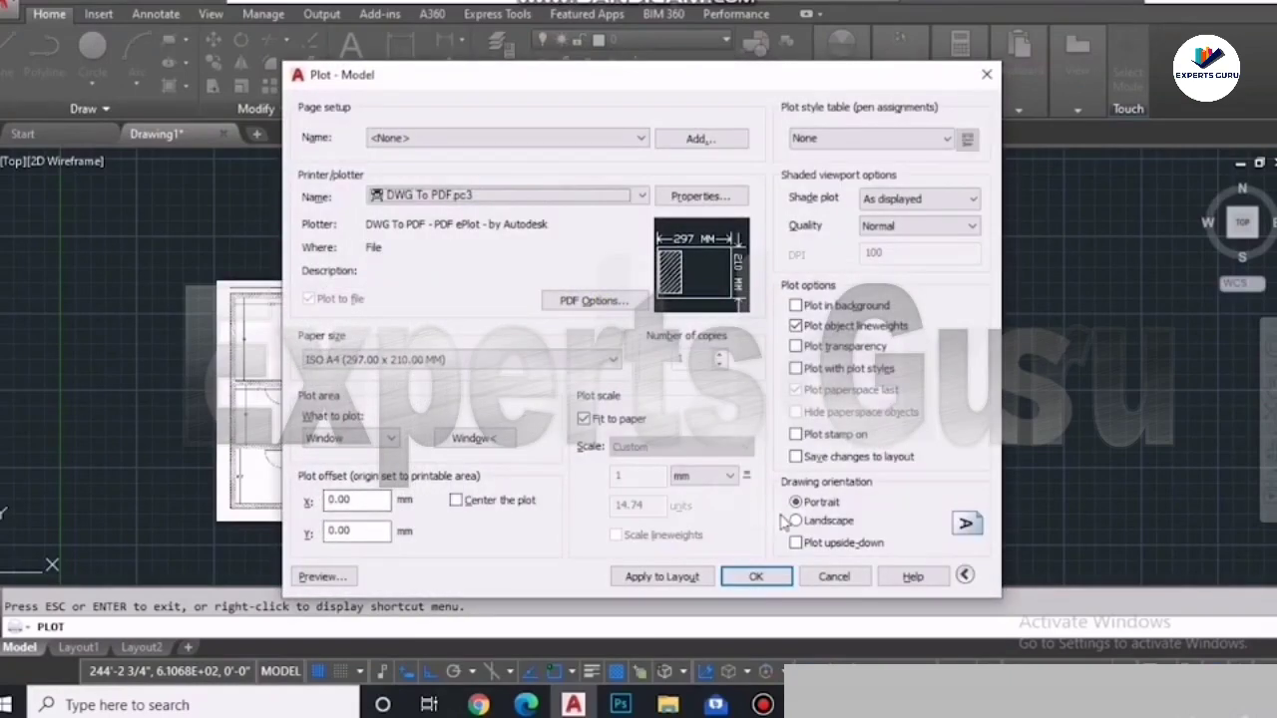
Step: Return the sheet to landscape, preview it, and accept the plot settings
{"action": "left_click", "coordinate": [796, 521]}
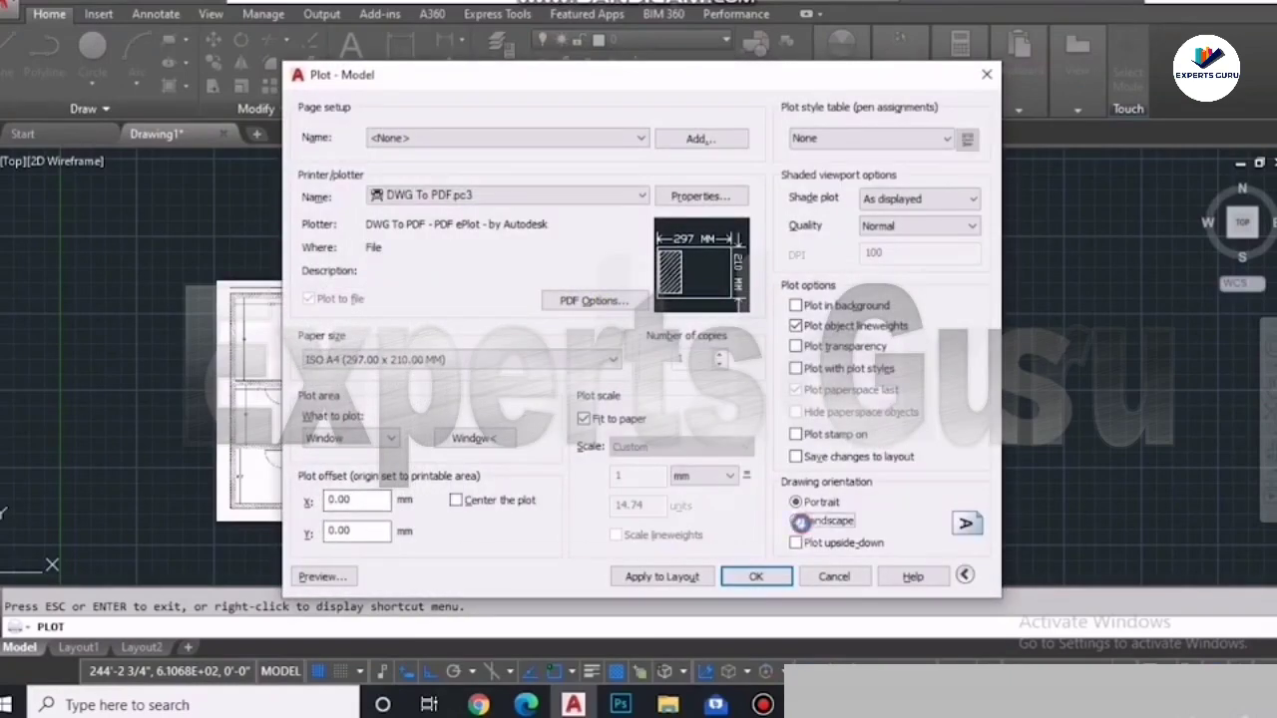
{"action": "left_click", "coordinate": [297, 579]}
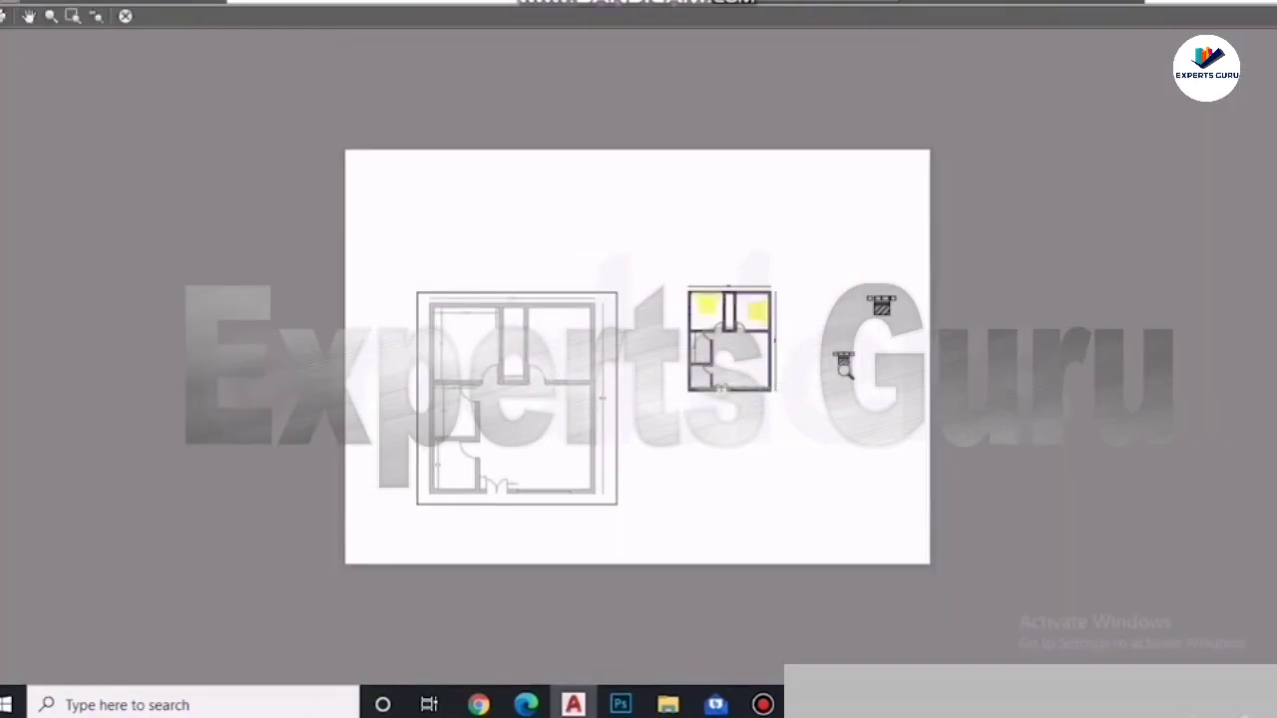
{"action": "key", "text": "Escape"}
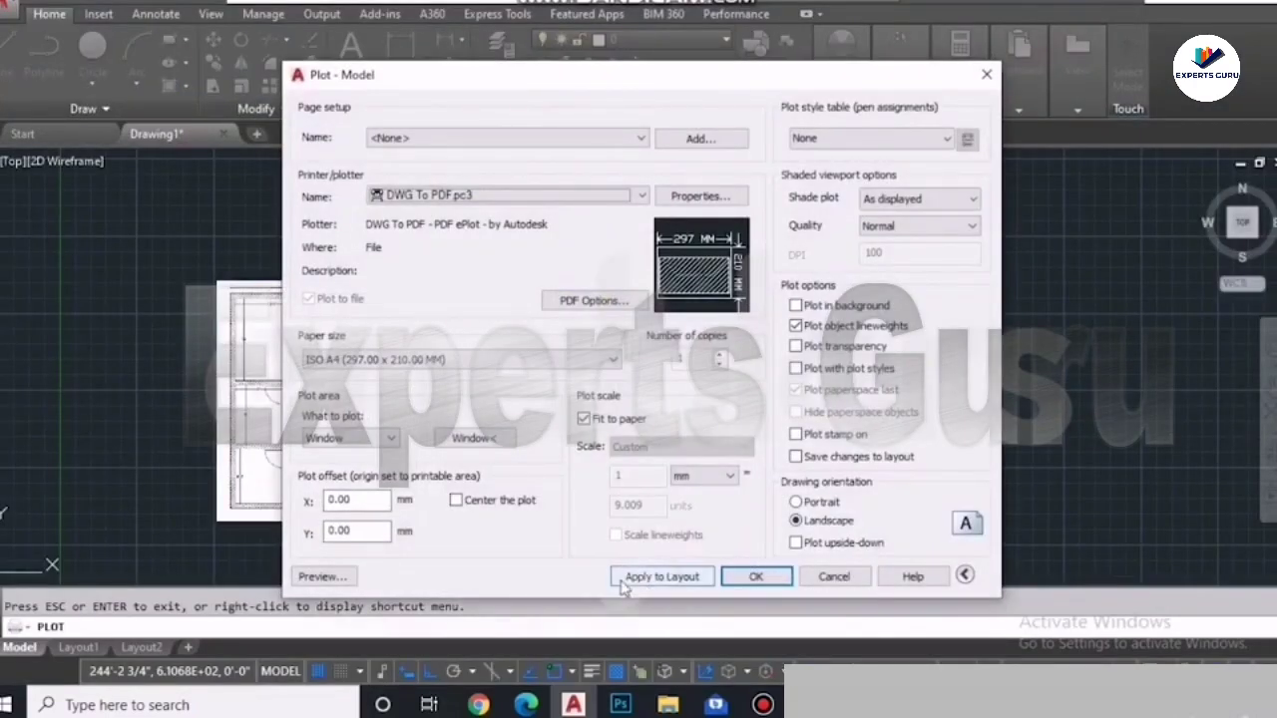
{"action": "left_click", "coordinate": [734, 583]}
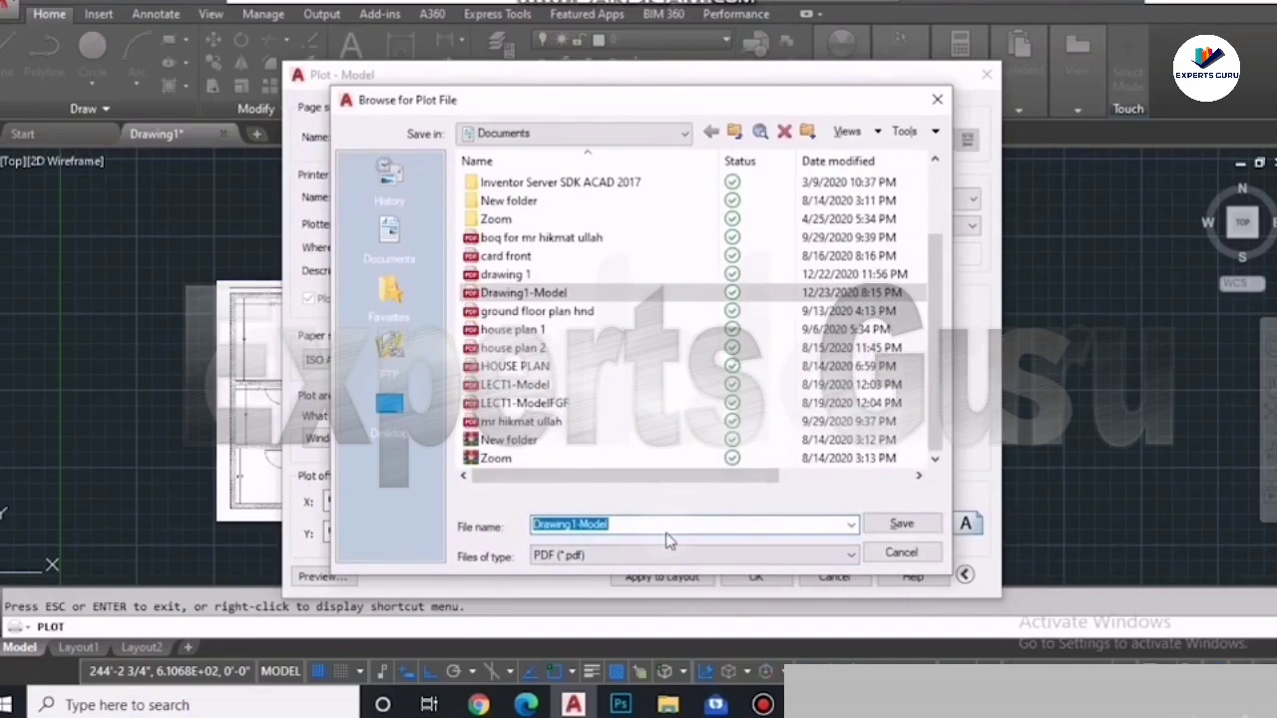
Step: Save the plotted PDF as 'plan 1' in the Documents folder
{"action": "type", "text": "plan 1"}
{"action": "left_click", "coordinate": [574, 133]}
{"action": "left_click", "coordinate": [573, 133]}
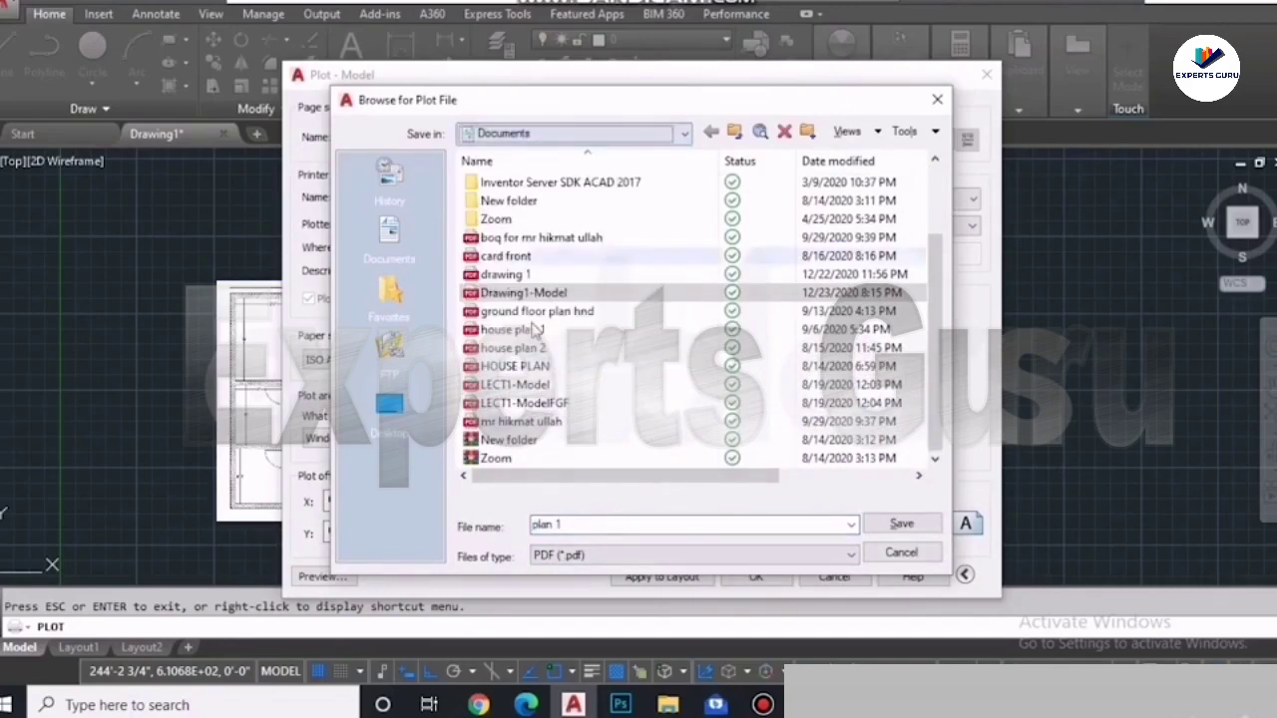
{"action": "left_click", "coordinate": [901, 524]}
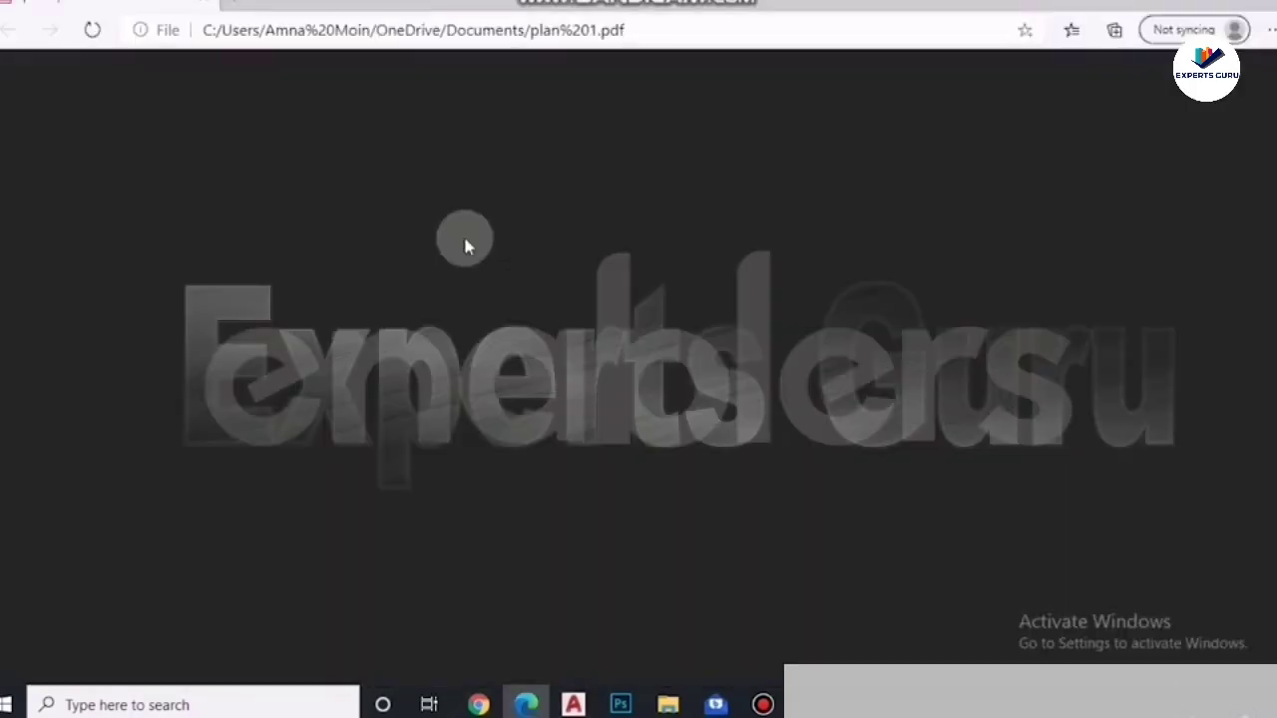